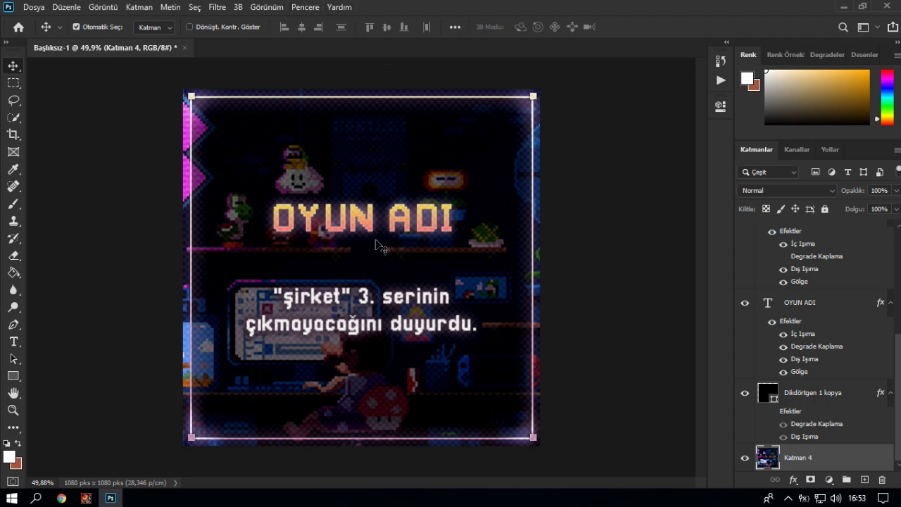
Step: Start a document via File > New, then dismiss it and return to the Home screen
{"action": "scroll", "coordinate": [340, 267], "scroll_direction": "up", "scroll_amount": 5}
{"action": "scroll", "coordinate": [341, 267], "scroll_direction": "down", "scroll_amount": 4}
{"action": "scroll", "coordinate": [366, 264], "scroll_direction": "up", "scroll_amount": 2}
{"action": "scroll", "coordinate": [346, 251], "scroll_direction": "down", "scroll_amount": 1}
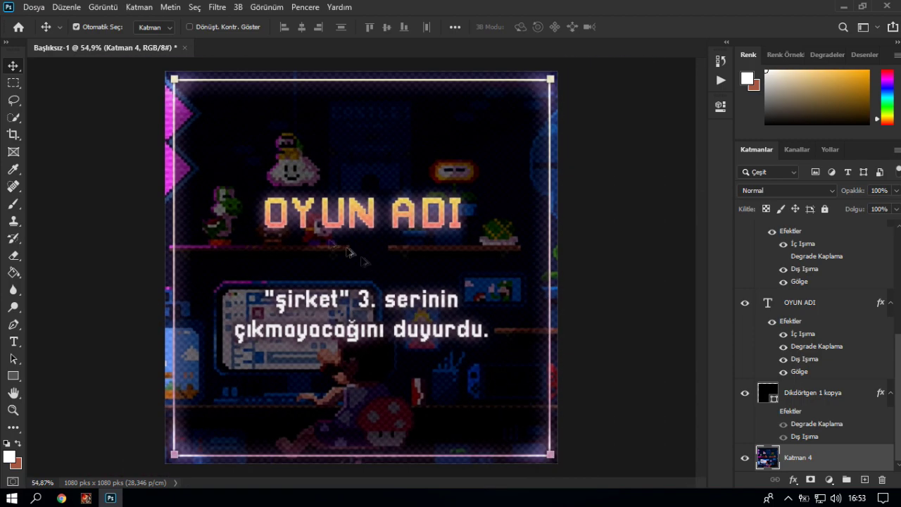
{"action": "left_click", "coordinate": [41, 8]}
{"action": "left_click", "coordinate": [46, 20]}
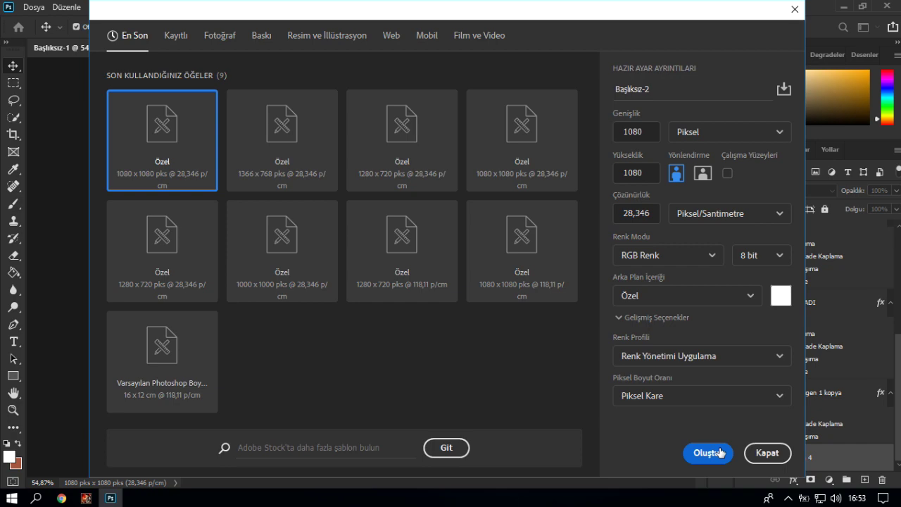
{"action": "left_click", "coordinate": [767, 452]}
{"action": "left_click", "coordinate": [19, 26]}
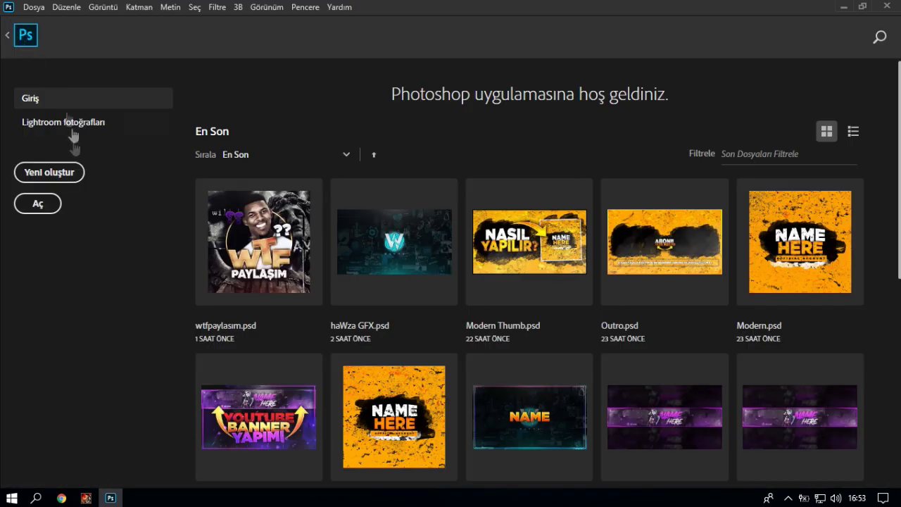
Step: Create a 1080×1080 px RGB document and unlock its background as Katman 0
{"action": "left_click", "coordinate": [50, 172]}
{"action": "type", "text": "1080"}
{"action": "left_click", "coordinate": [396, 167]}
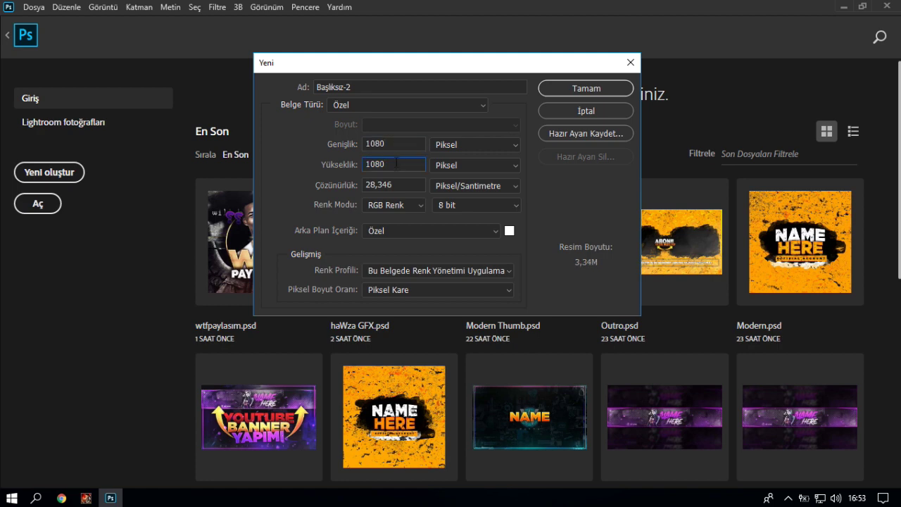
{"action": "left_click", "coordinate": [386, 206]}
{"action": "left_click", "coordinate": [384, 207]}
{"action": "left_click", "coordinate": [589, 90]}
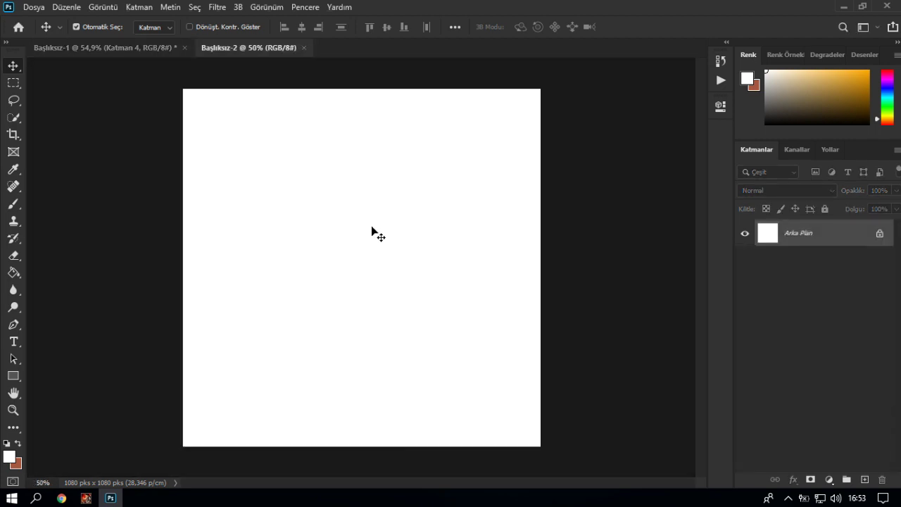
{"action": "left_click", "coordinate": [879, 233]}
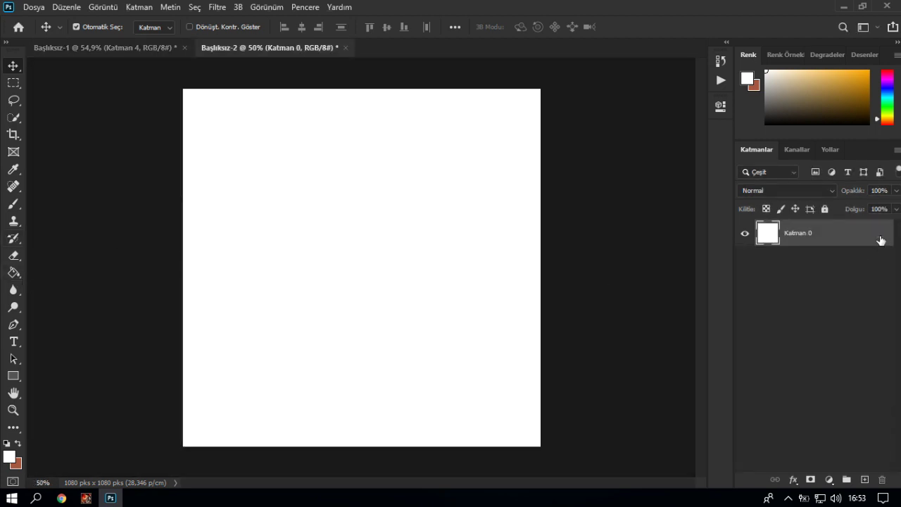
Step: Fill the white canvas with black #000000 using the Paint Bucket tool
{"action": "left_click", "coordinate": [10, 278]}
{"action": "left_click", "coordinate": [9, 456]}
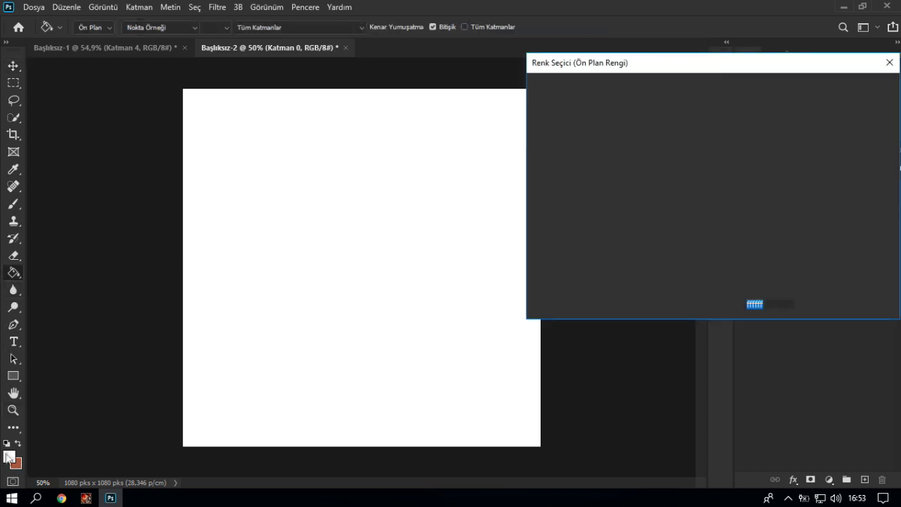
{"action": "left_click", "coordinate": [535, 261]}
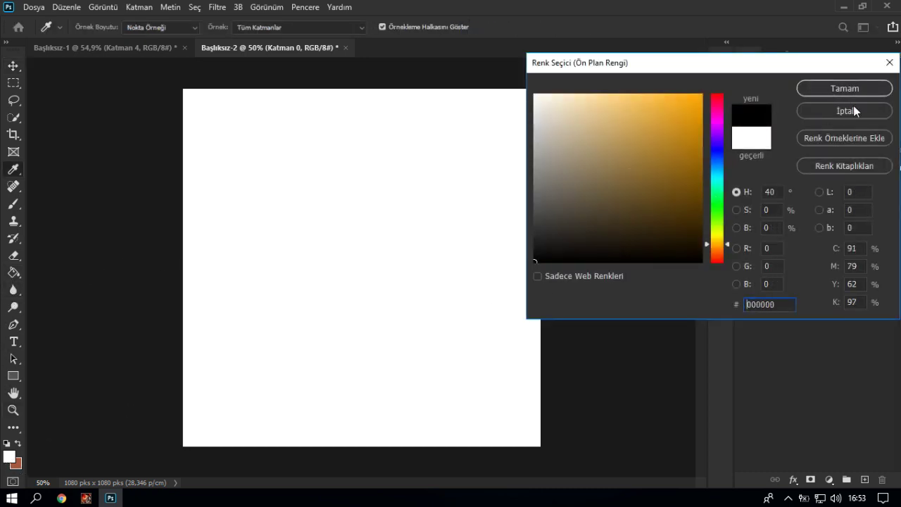
{"action": "left_click", "coordinate": [845, 89]}
{"action": "left_click", "coordinate": [301, 254]}
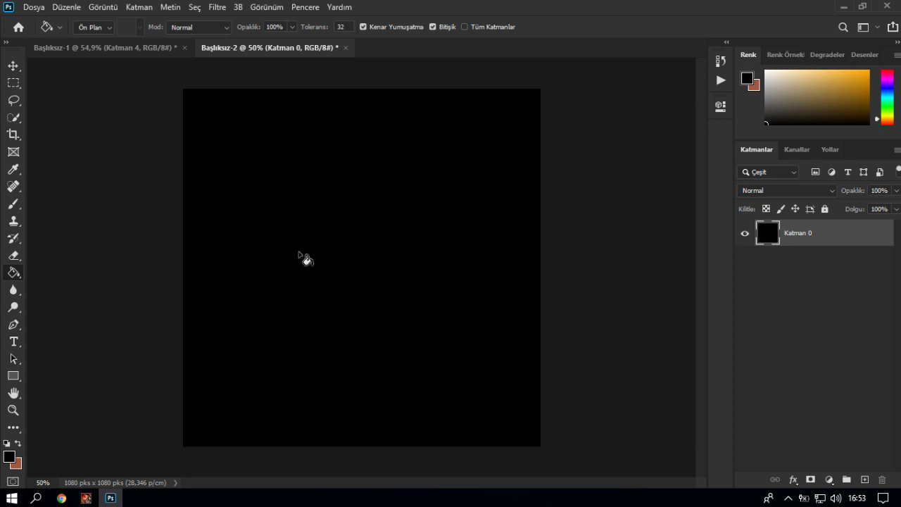
Step: Check the finished poster in Başlıksız-1, then return to the new black document
{"action": "left_click", "coordinate": [98, 47]}
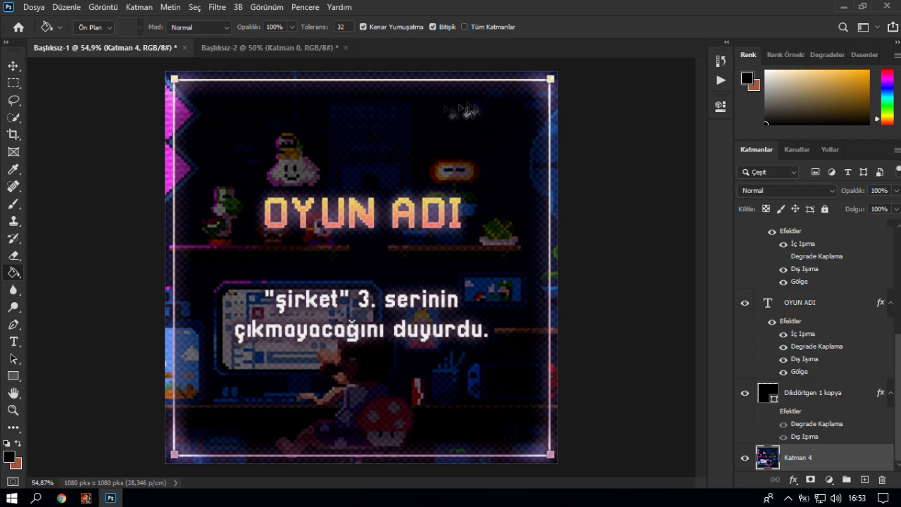
{"action": "left_click", "coordinate": [231, 46]}
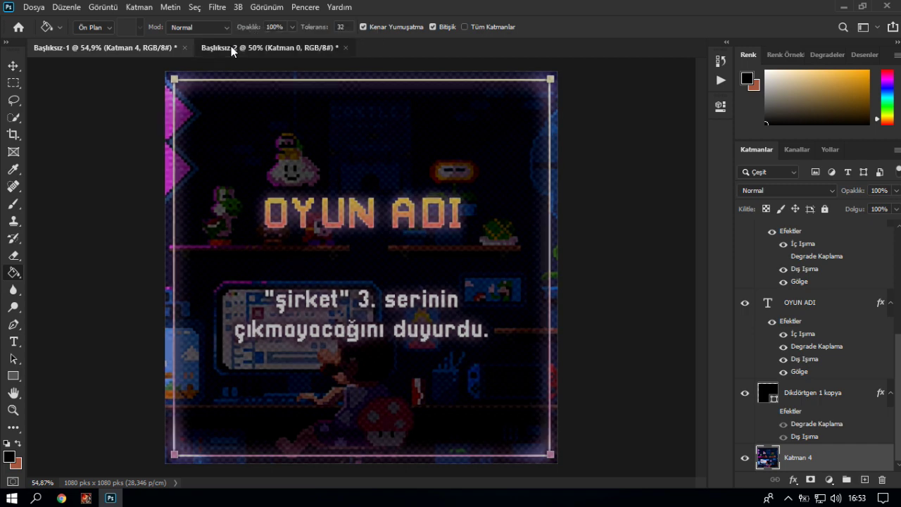
{"action": "left_click", "coordinate": [14, 375]}
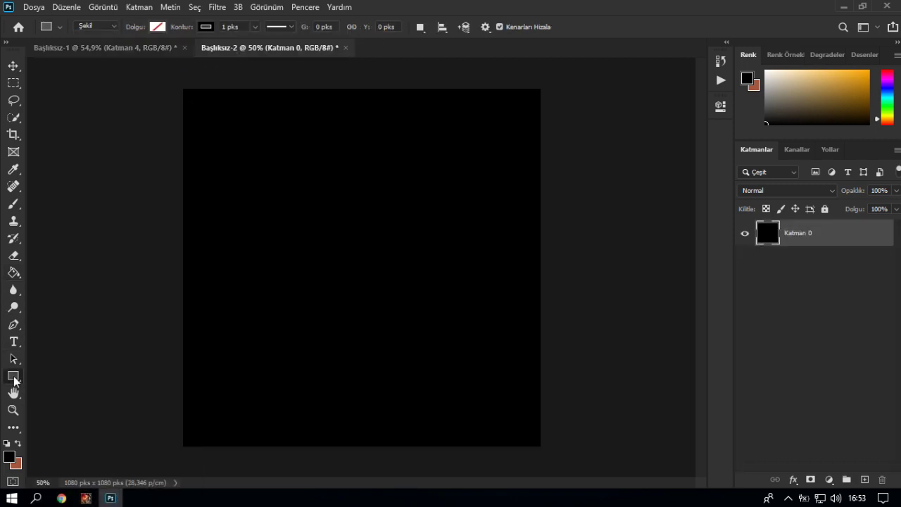
Step: Create a plain 1000×1000 px rectangle on the canvas
{"action": "right_click", "coordinate": [15, 380]}
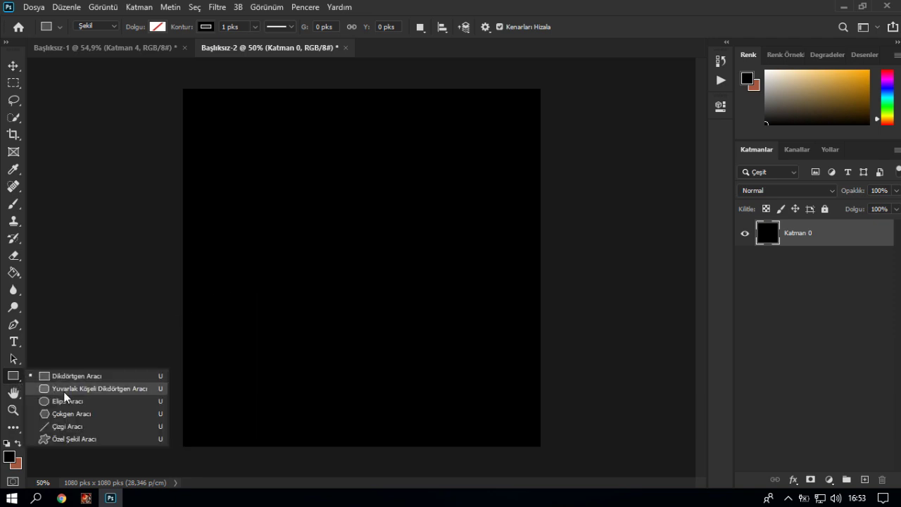
{"action": "left_click", "coordinate": [24, 387]}
{"action": "right_click", "coordinate": [17, 379]}
{"action": "left_click", "coordinate": [70, 374]}
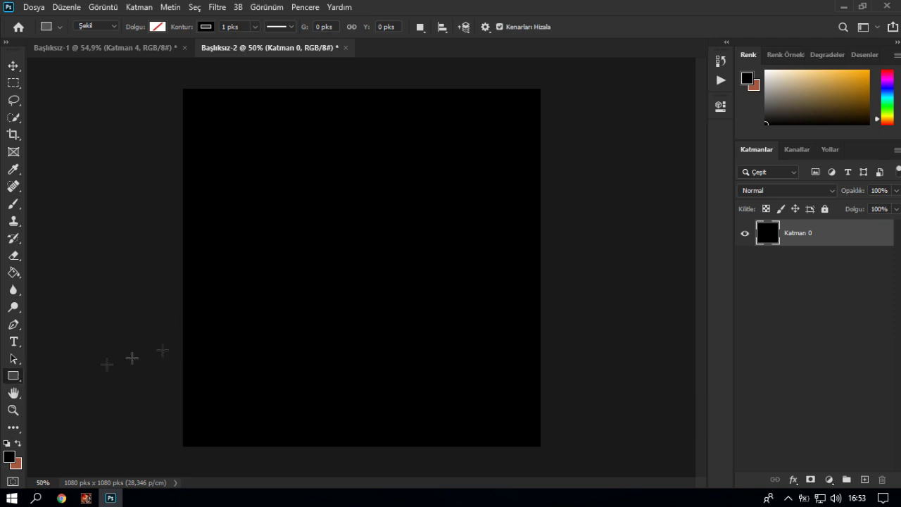
{"action": "left_click", "coordinate": [336, 271]}
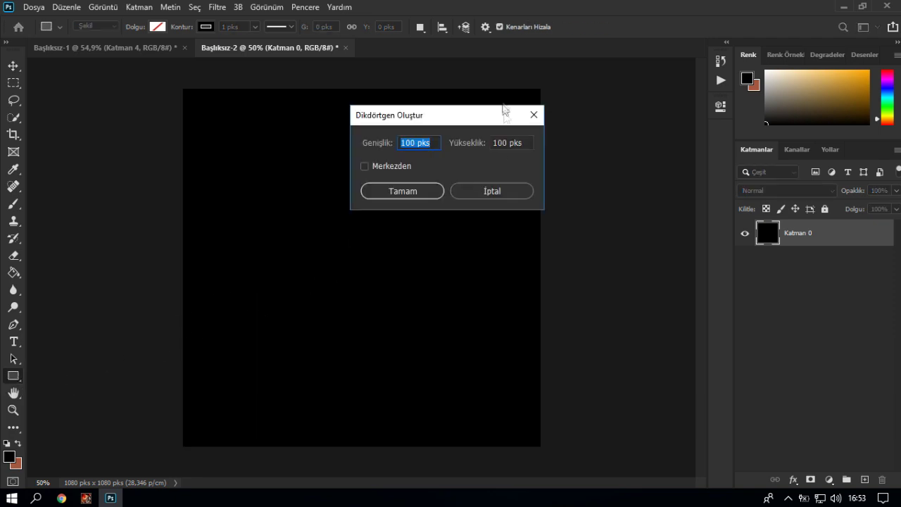
{"action": "left_click", "coordinate": [401, 142]}
{"action": "type", "text": "0"}
{"action": "key", "text": "Tab"}
{"action": "type", "text": "0"}
{"action": "key", "text": "shift+Tab"}
{"action": "left_click", "coordinate": [419, 143]}
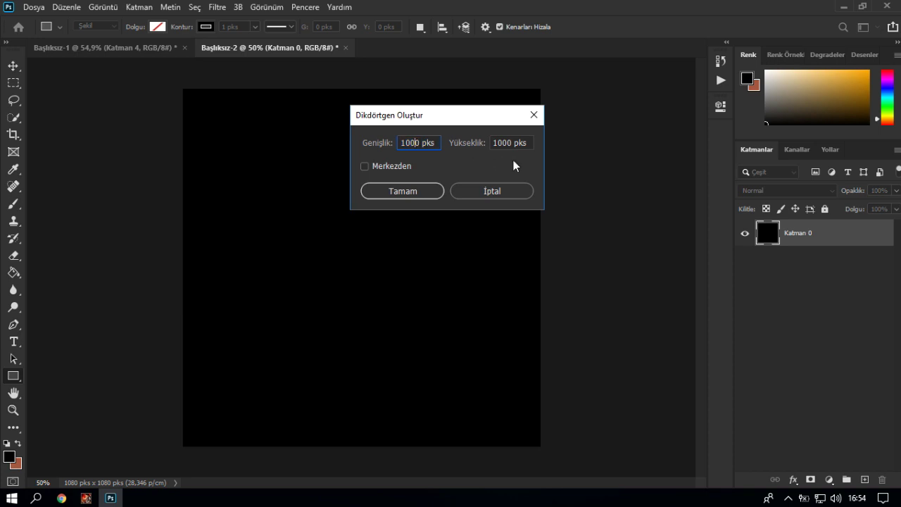
{"action": "left_click", "coordinate": [412, 192]}
{"action": "left_click", "coordinate": [683, 103]}
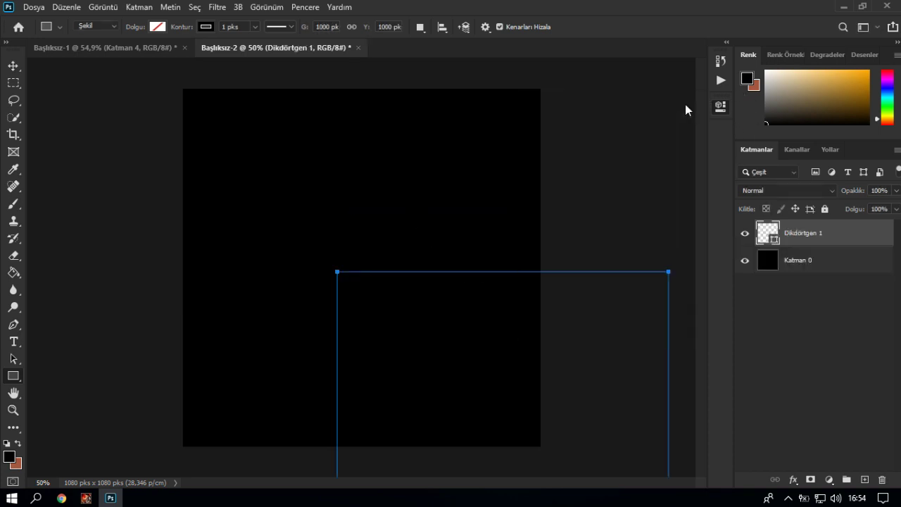
Step: Centre the rectangle on the canvas and scale it evenly to about 1044 px
{"action": "key", "text": "ctrl+t"}
{"action": "left_click_drag", "start_coordinate": [519, 381], "coordinate": [378, 212]}
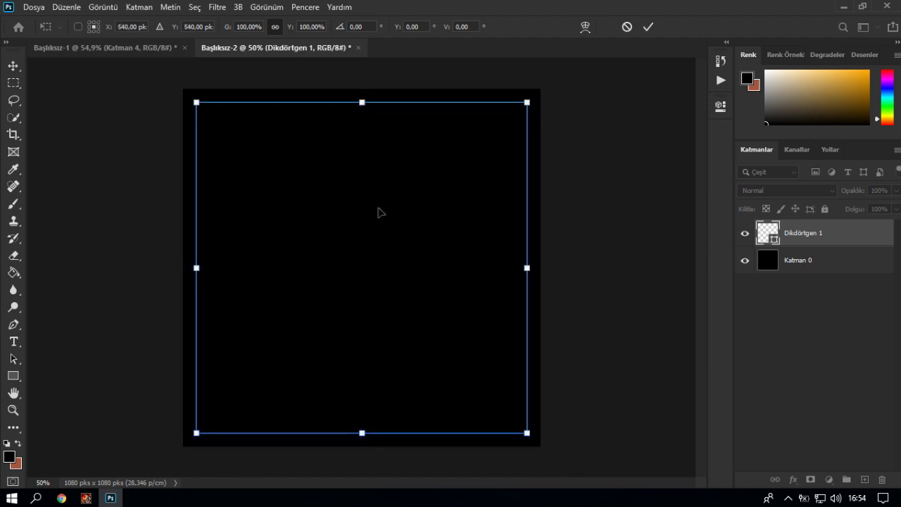
{"action": "left_click_drag", "start_coordinate": [362, 103], "coordinate": [362, 94]}
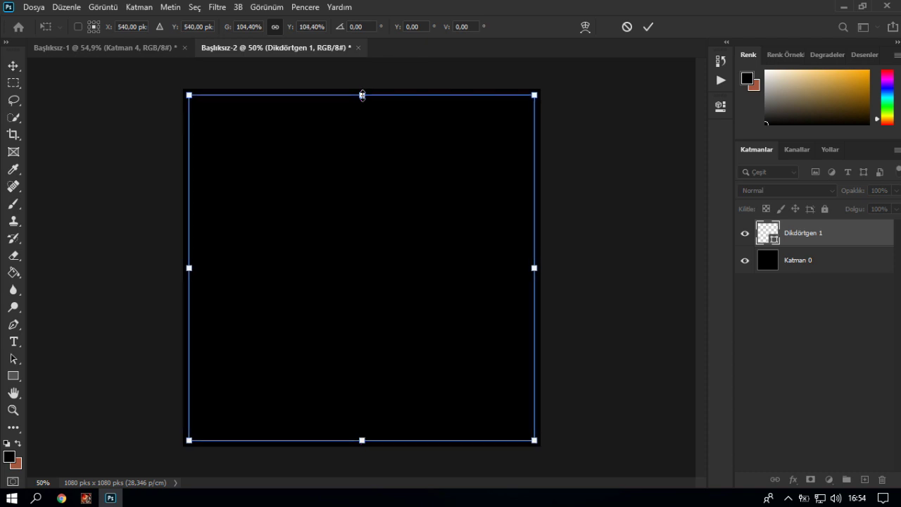
{"action": "left_click_drag", "start_coordinate": [361, 94], "coordinate": [361, 95]}
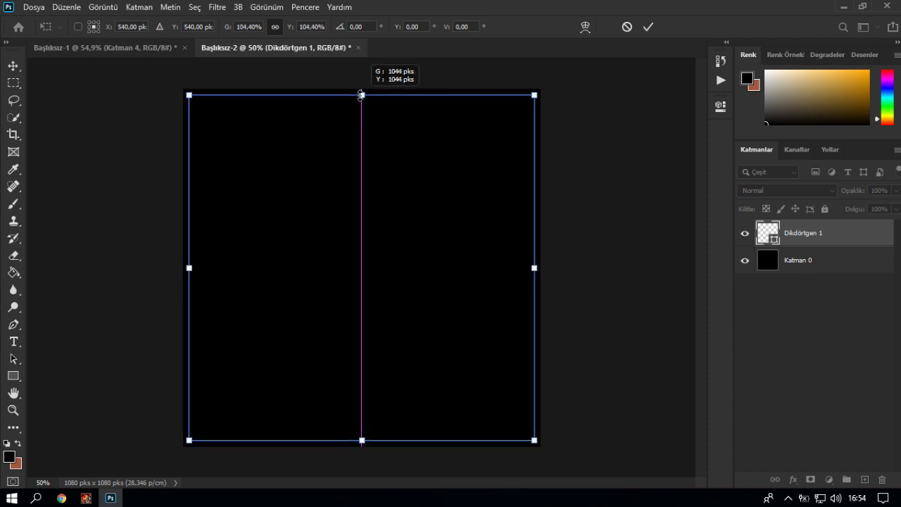
{"action": "key", "text": "Return"}
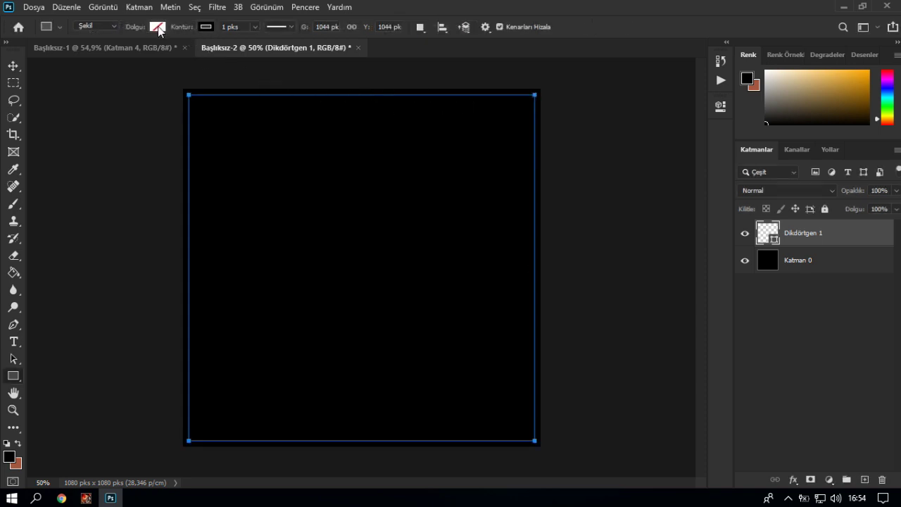
Step: Give the unfilled rectangle a white 5 px stroke
{"action": "left_click", "coordinate": [157, 27]}
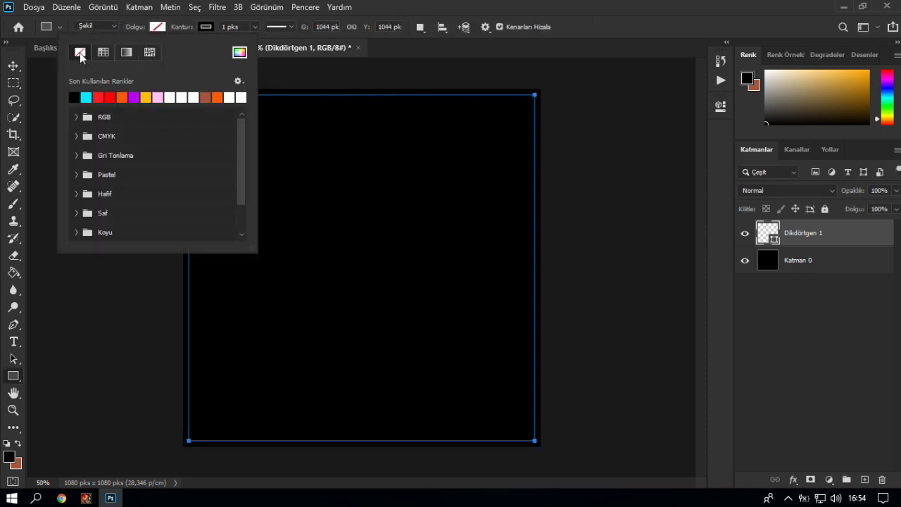
{"action": "left_click", "coordinate": [205, 27]}
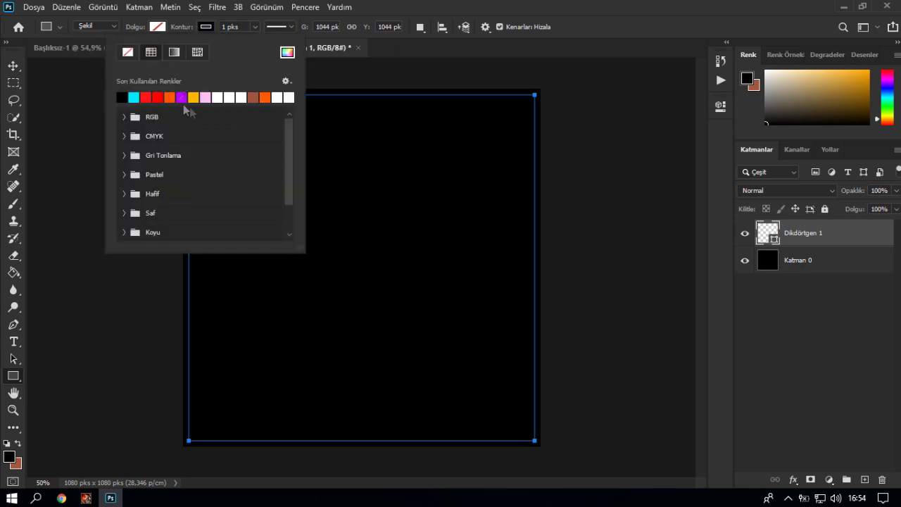
{"action": "left_click", "coordinate": [229, 97]}
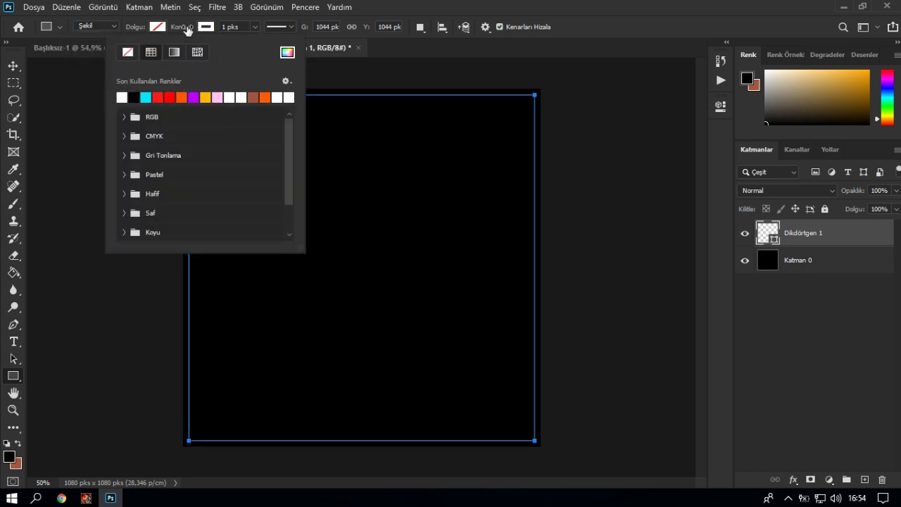
{"action": "key", "text": "Tab"}
{"action": "key", "text": "Up"}
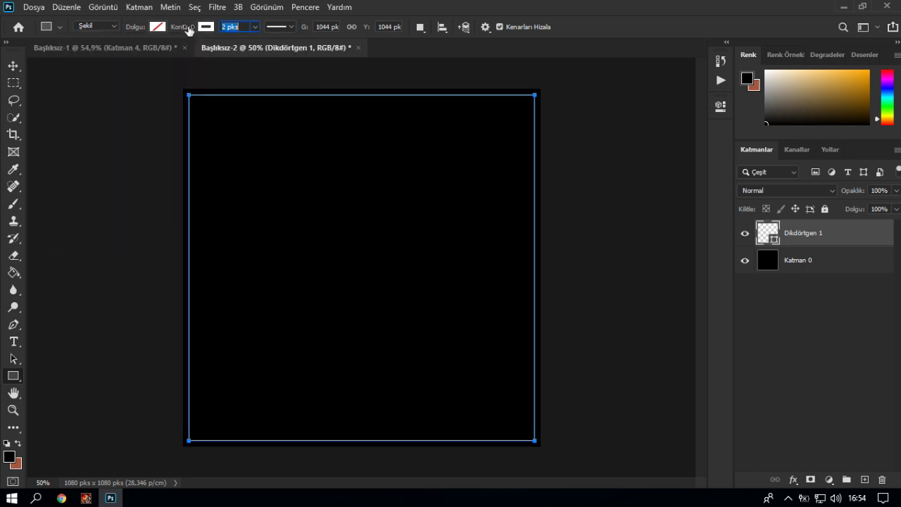
{"action": "key", "text": "Up"}
{"action": "key", "text": "Up"}
{"action": "key", "text": "Up"}
{"action": "key", "text": "Up"}
{"action": "key", "text": "Up"}
{"action": "key", "text": "Up"}
{"action": "left_click_drag", "start_coordinate": [188, 25], "coordinate": [180, 29]}
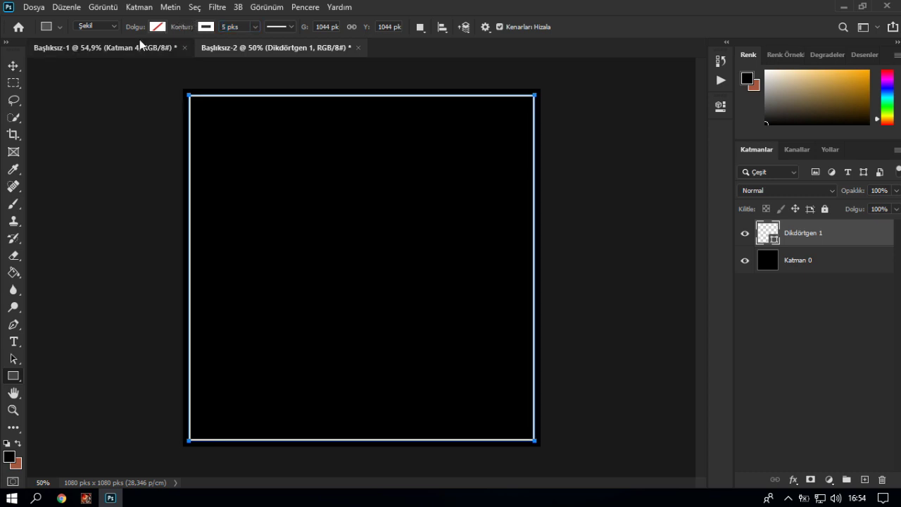
Step: Compare the frame with the finished poster, then switch over to the web browser
{"action": "left_click", "coordinate": [139, 41]}
{"action": "left_click", "coordinate": [216, 48]}
{"action": "left_click", "coordinate": [12, 67]}
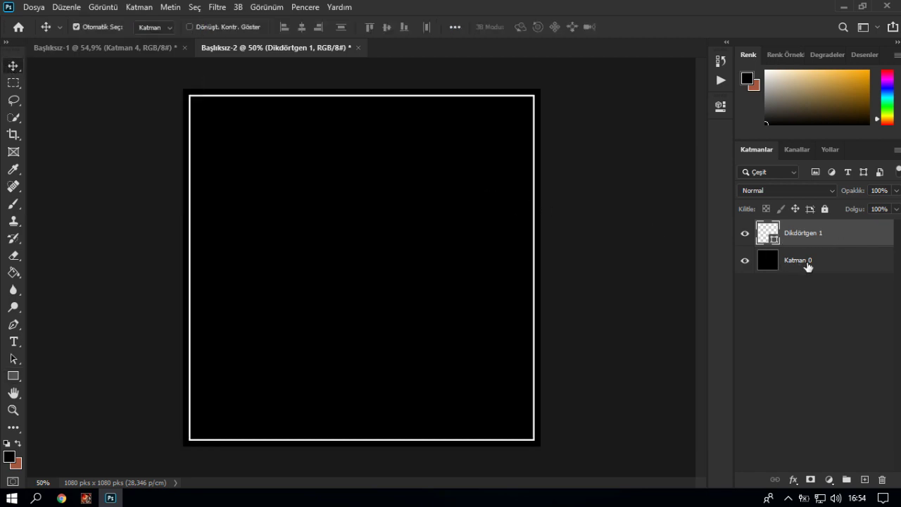
{"action": "left_click", "coordinate": [62, 498]}
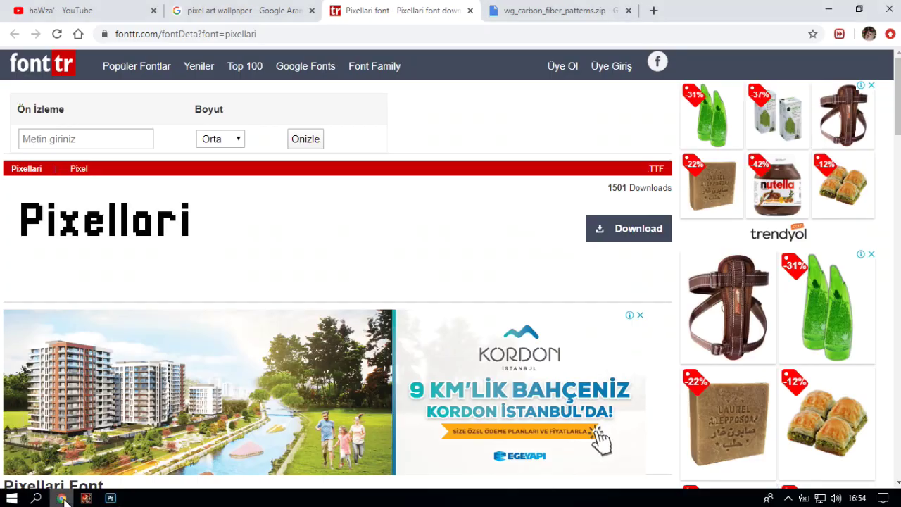
Step: Copy the Mario pixel-art wallpaper preview from Chrome's results and switch back to Photoshop
{"action": "left_click", "coordinate": [240, 9]}
{"action": "scroll", "coordinate": [204, 120], "scroll_direction": "up", "scroll_amount": 5}
{"action": "scroll", "coordinate": [197, 141], "scroll_direction": "down", "scroll_amount": 5}
{"action": "scroll", "coordinate": [233, 176], "scroll_direction": "up", "scroll_amount": 3}
{"action": "scroll", "coordinate": [233, 176], "scroll_direction": "down", "scroll_amount": 3}
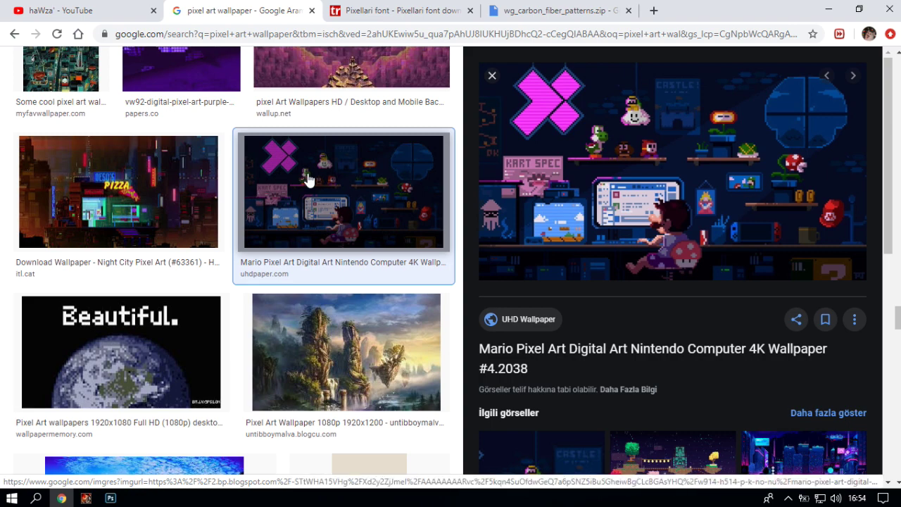
{"action": "scroll", "coordinate": [422, 257], "scroll_direction": "up", "scroll_amount": 2}
{"action": "scroll", "coordinate": [401, 232], "scroll_direction": "down", "scroll_amount": 2}
{"action": "right_click", "coordinate": [586, 174]}
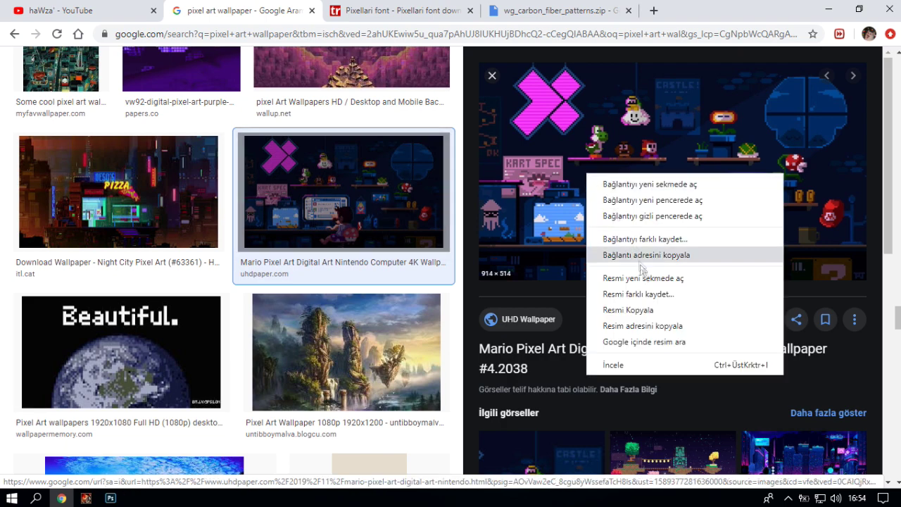
{"action": "left_click", "coordinate": [644, 312]}
{"action": "key", "text": "alt+Tab"}
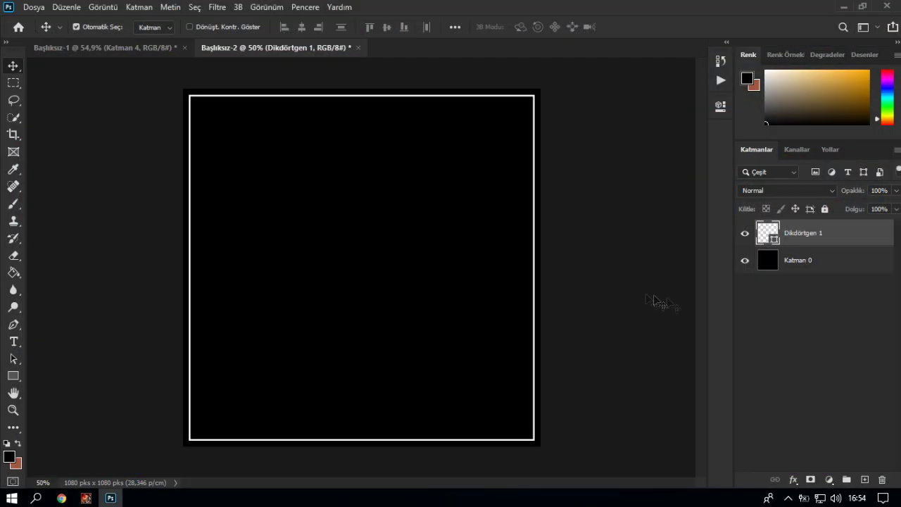
Step: Paste the Mario wallpaper above Katman 0 and scale it to 210% to fill the canvas
{"action": "left_click", "coordinate": [802, 260]}
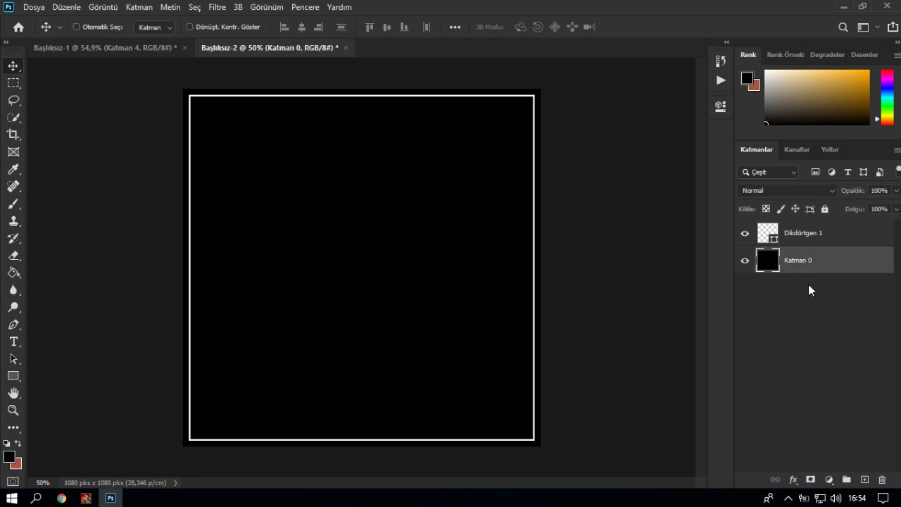
{"action": "key", "text": "ctrl+v"}
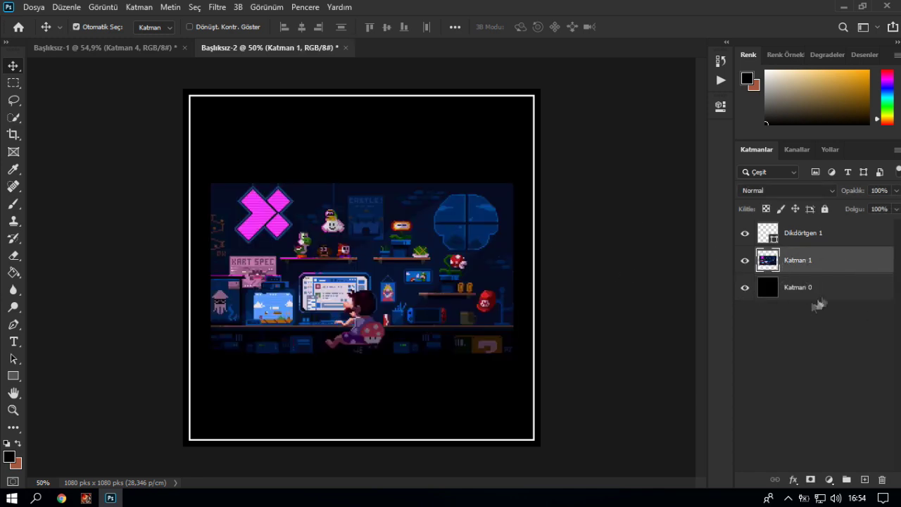
{"action": "key", "text": "ctrl+t"}
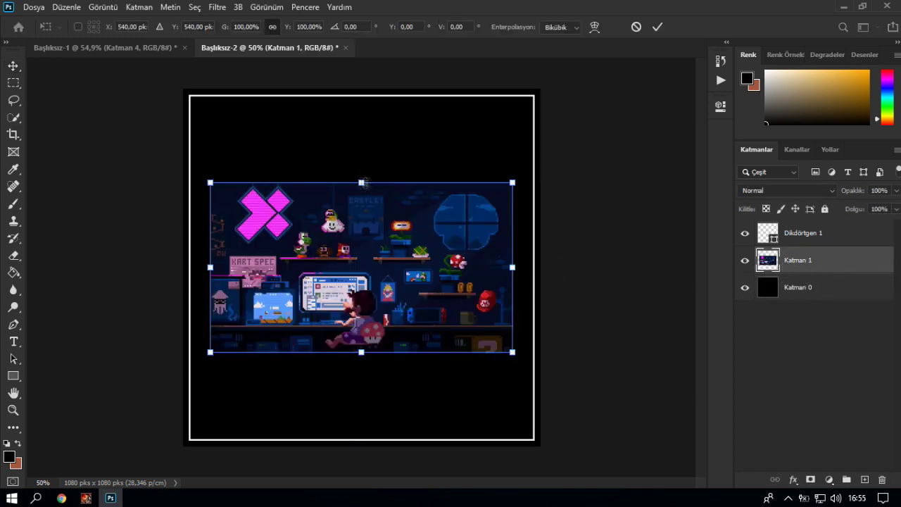
{"action": "left_click_drag", "start_coordinate": [361, 183], "coordinate": [360, 91]}
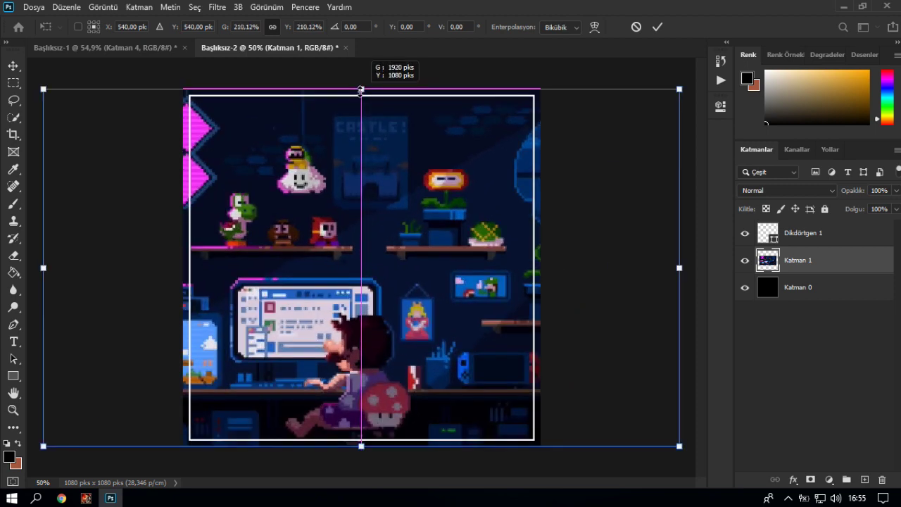
{"action": "key", "text": "Return"}
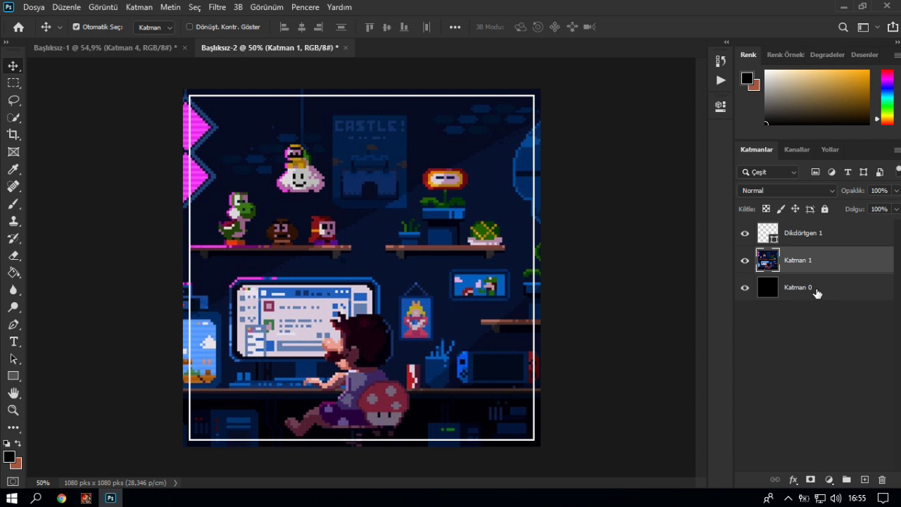
Step: Move the black Katman 0 above the wallpaper and set its opacity to about 50%
{"action": "left_click_drag", "start_coordinate": [814, 292], "coordinate": [815, 259]}
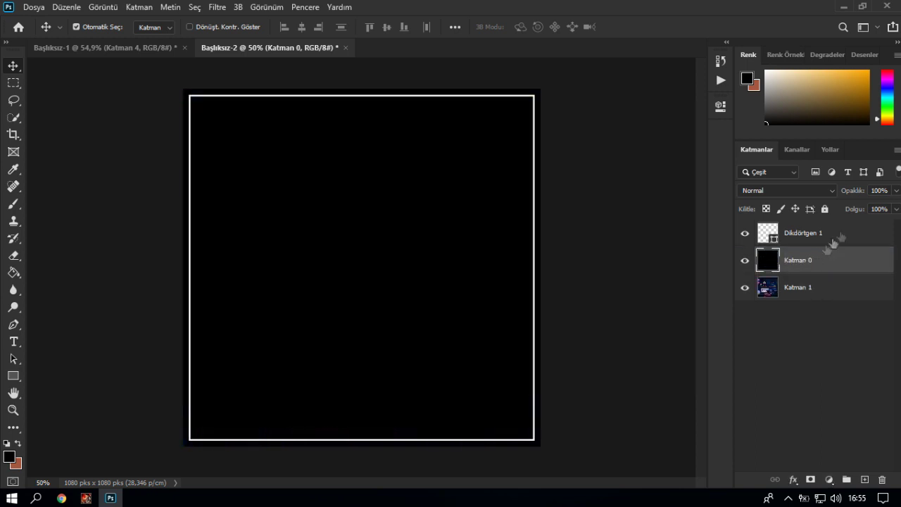
{"action": "left_click_drag", "start_coordinate": [856, 192], "coordinate": [822, 187]}
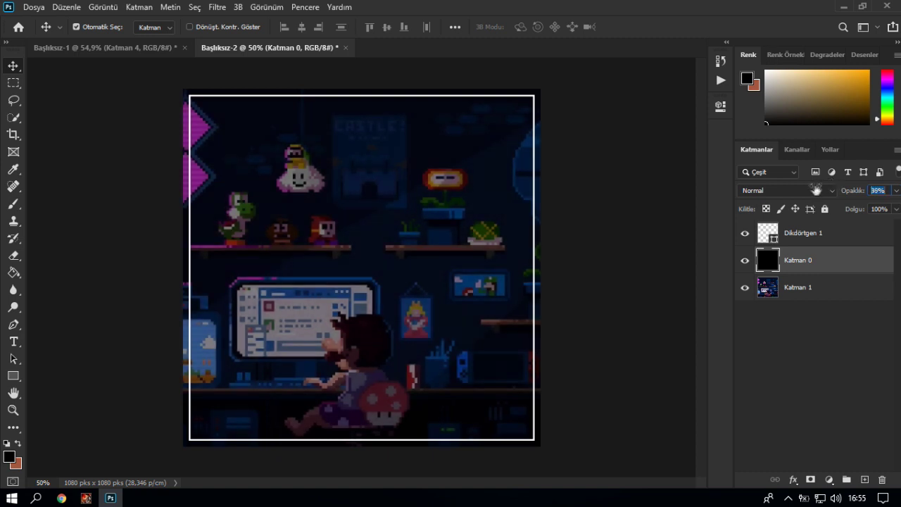
{"action": "left_click_drag", "start_coordinate": [823, 184], "coordinate": [826, 184]}
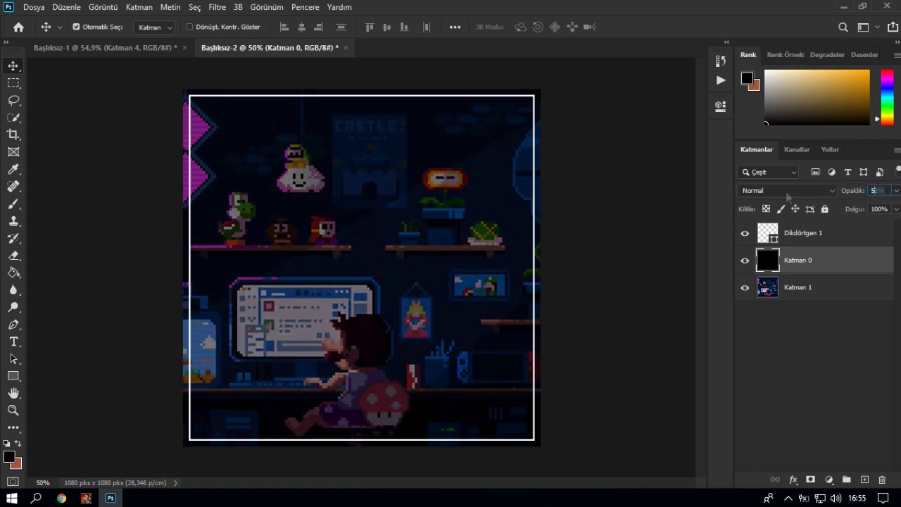
{"action": "left_click", "coordinate": [826, 316]}
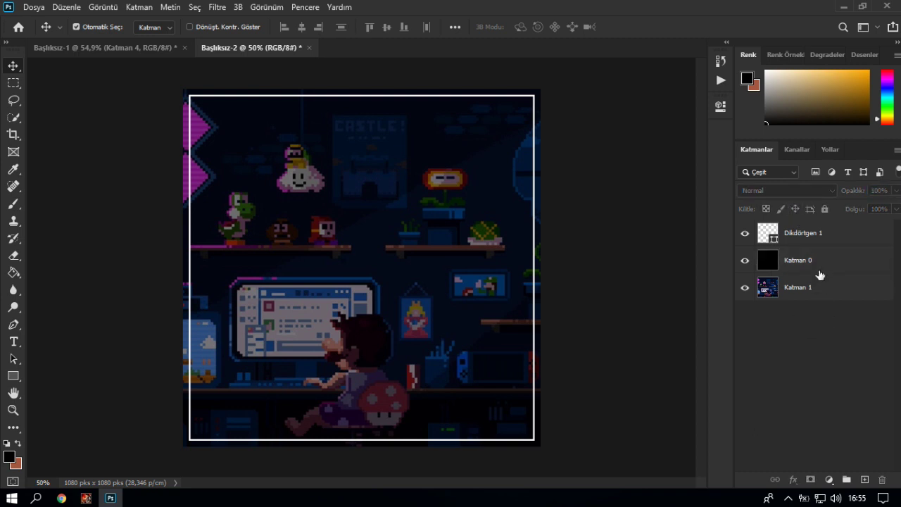
{"action": "left_click", "coordinate": [851, 236]}
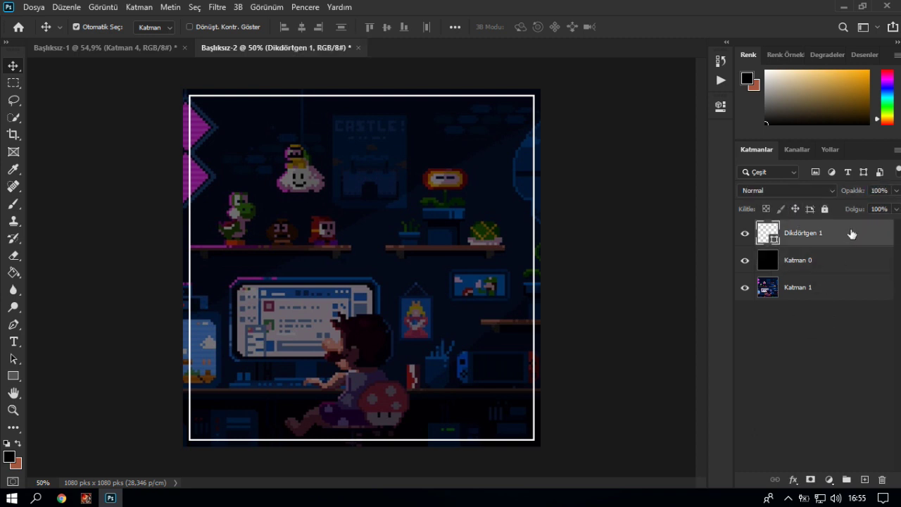
Step: Duplicate Dikdörtgen 1 into Dikdörtgen 1 kopya, undoing an extra second copy
{"action": "key", "text": "ctrl+j"}
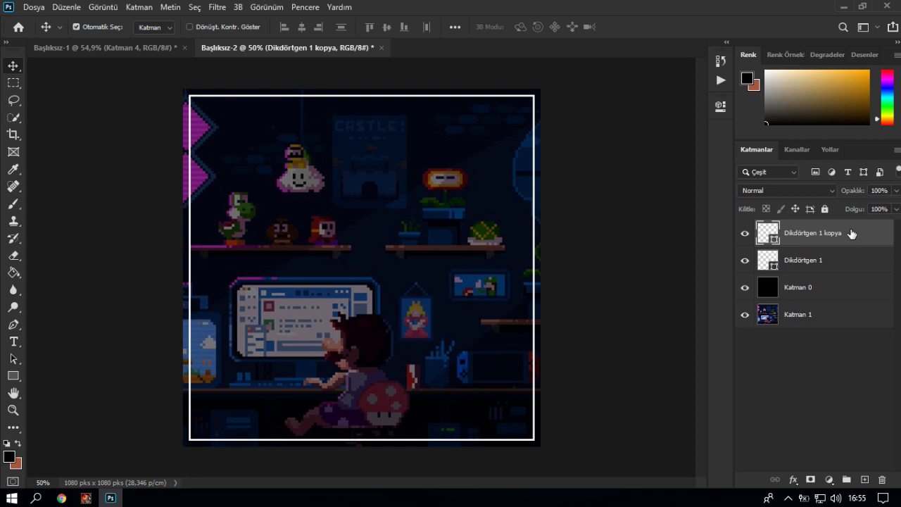
{"action": "right_click", "coordinate": [855, 262]}
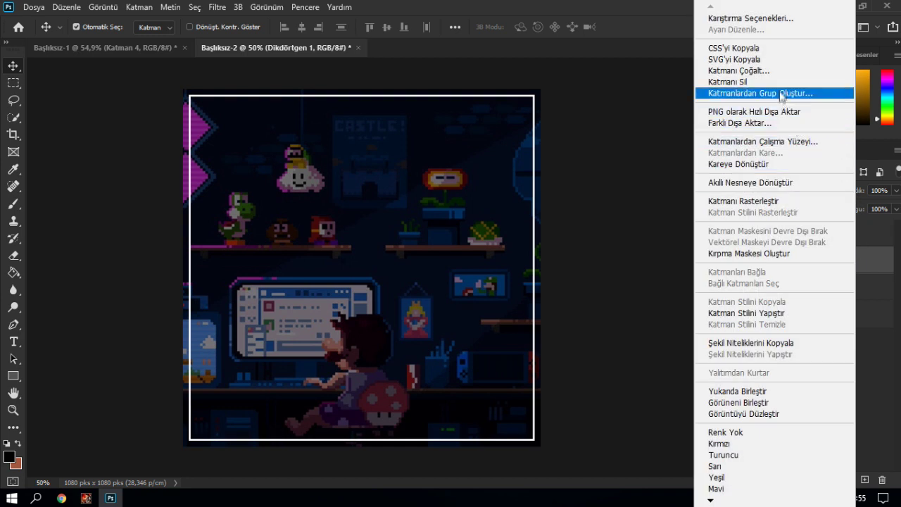
{"action": "left_click", "coordinate": [735, 70]}
{"action": "left_click", "coordinate": [575, 128]}
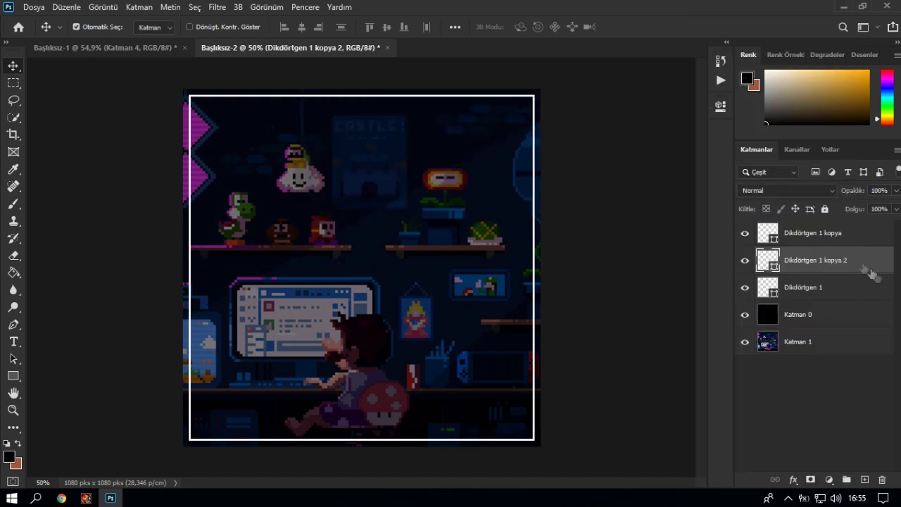
{"action": "key", "text": "ctrl+z"}
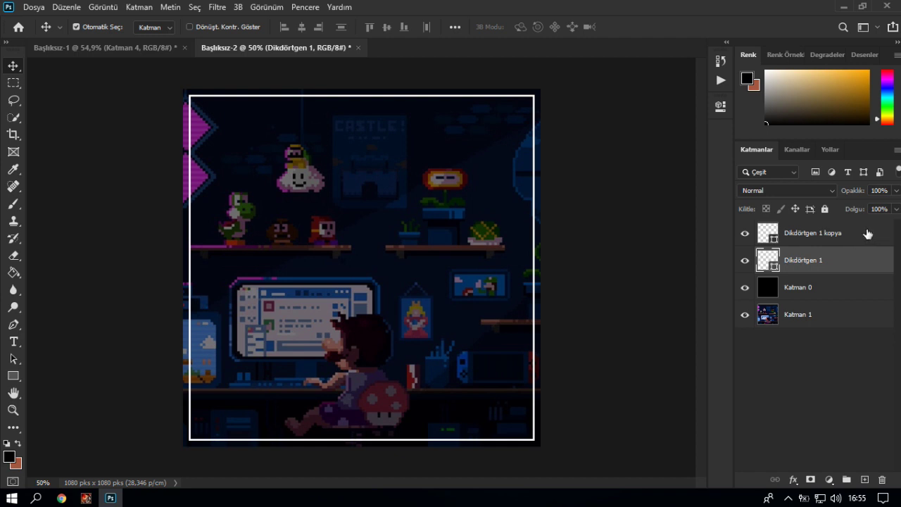
Step: Fill Dikdörtgen 1 kopya with black and set it to 50% opacity
{"action": "left_click", "coordinate": [867, 233]}
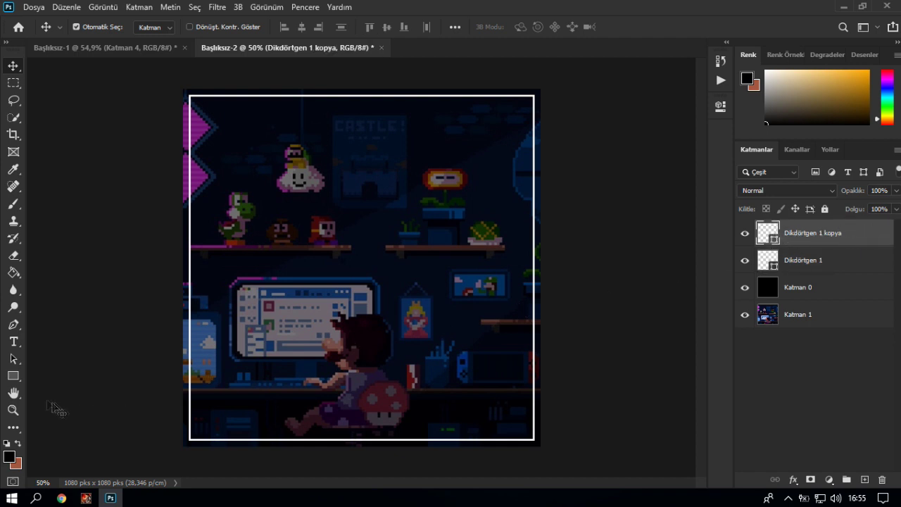
{"action": "left_click", "coordinate": [13, 376]}
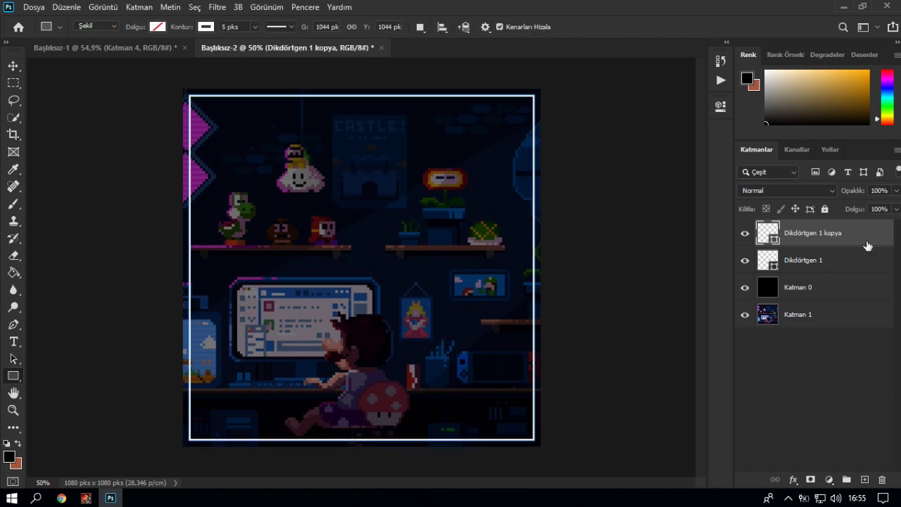
{"action": "left_click", "coordinate": [159, 28]}
{"action": "left_click", "coordinate": [87, 96]}
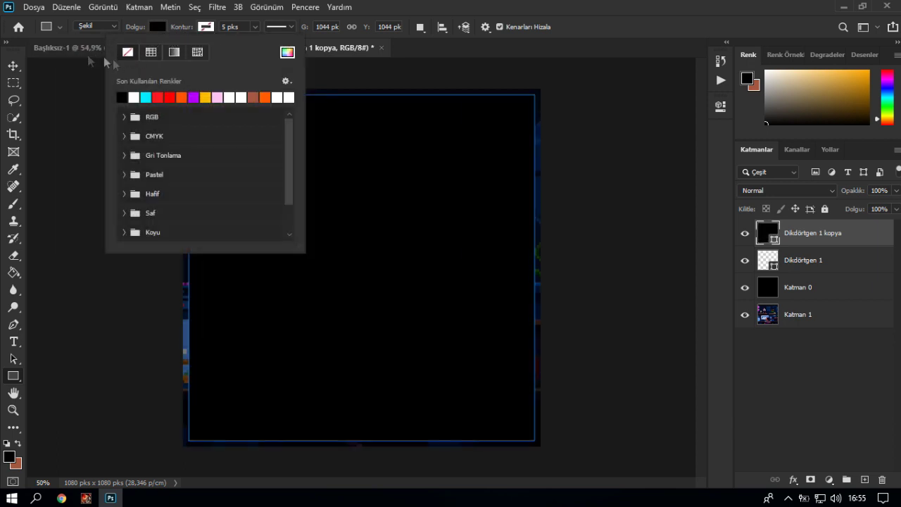
{"action": "left_click", "coordinate": [13, 65]}
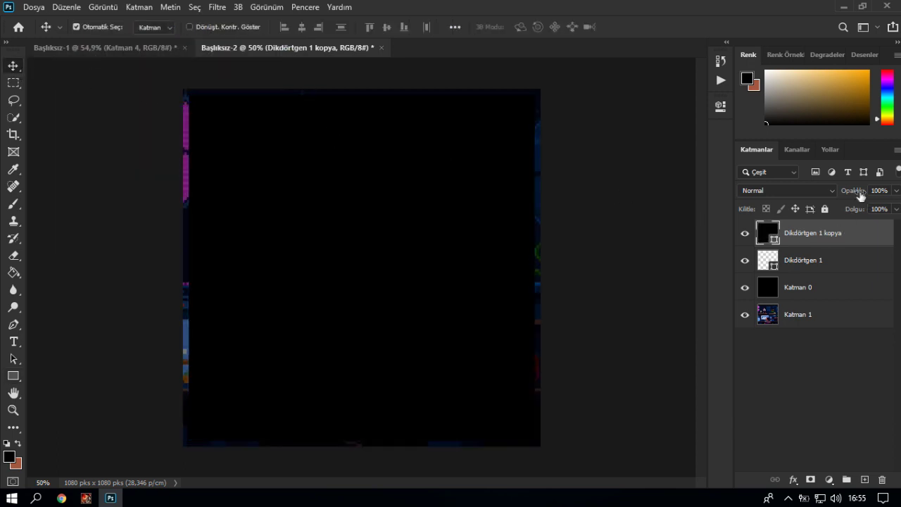
{"action": "key", "text": "5"}
Step: Move the black rectangle layer below the white frame layer
{"action": "double_click", "coordinate": [837, 238]}
{"action": "mouse_move", "coordinate": [865, 235]}
{"action": "left_mouse_down"}
{"action": "mouse_move", "coordinate": [864, 252]}
{"action": "mouse_move", "coordinate": [855, 247]}
{"action": "mouse_move", "coordinate": [857, 283]}
{"action": "left_mouse_up"}
{"action": "left_click", "coordinate": [855, 261]}
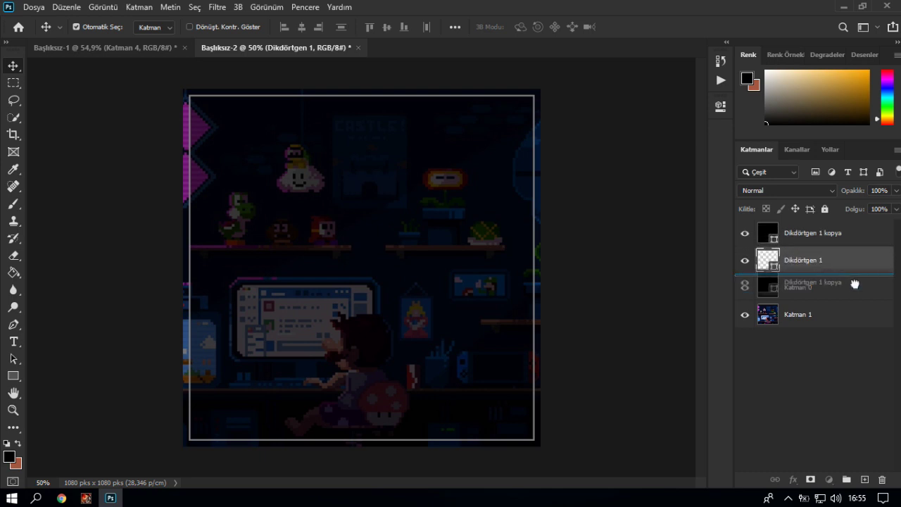
Step: Place the black rectangle under the white frame and delete the old Katman 0 black layer
{"action": "left_click_drag", "start_coordinate": [857, 282], "coordinate": [856, 270]}
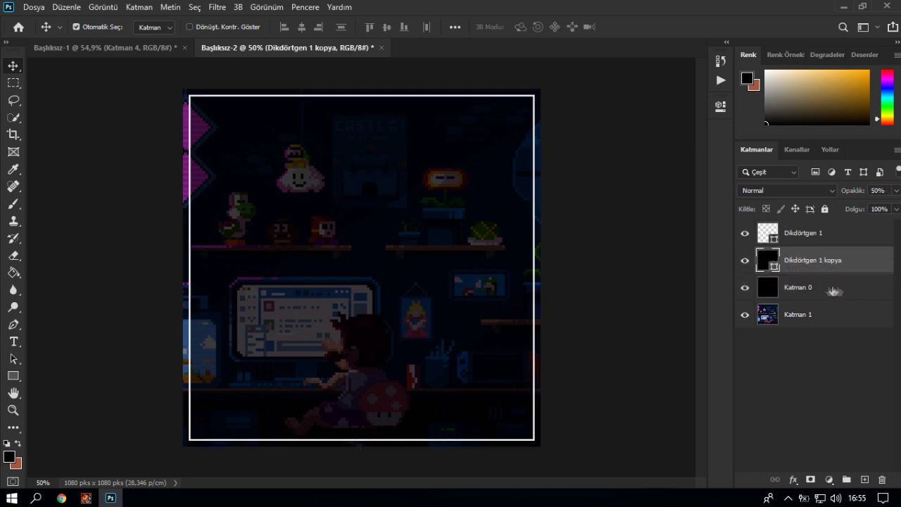
{"action": "left_click", "coordinate": [841, 291]}
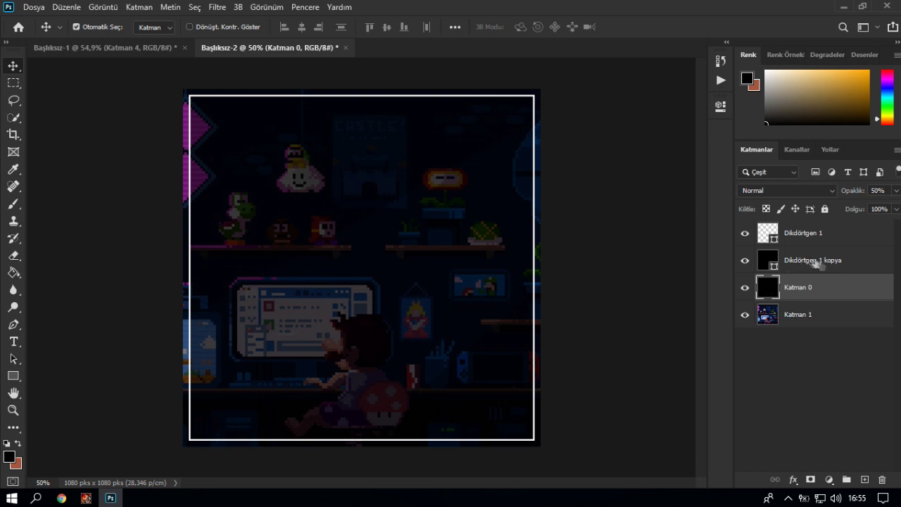
{"action": "left_click", "coordinate": [816, 264]}
{"action": "left_click", "coordinate": [858, 288]}
{"action": "key", "text": "Delete"}
{"action": "scroll", "coordinate": [623, 293], "scroll_direction": "up", "scroll_amount": 1}
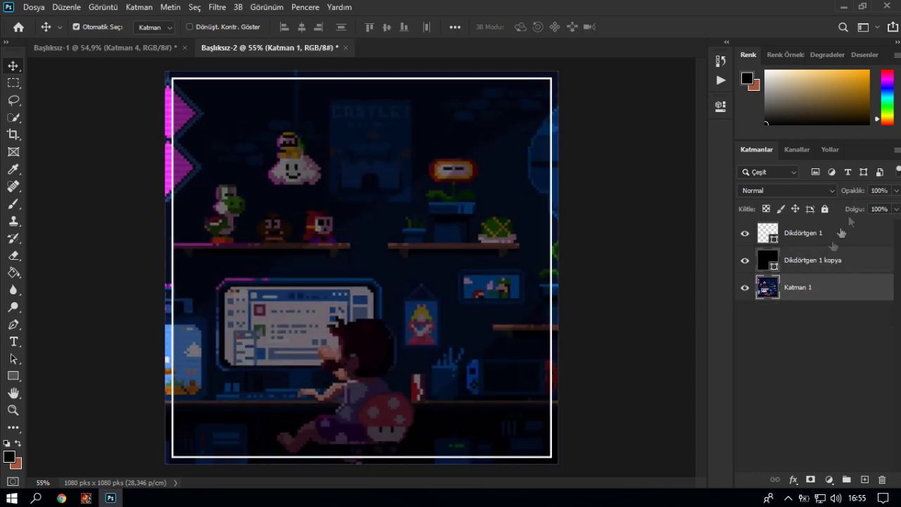
Step: Raise Dikdörtgen 1 kopya's opacity to about 64%, removing the remaining old black layer
{"action": "left_click", "coordinate": [817, 260]}
{"action": "mouse_move", "coordinate": [851, 192]}
{"action": "left_mouse_down"}
{"action": "mouse_move", "coordinate": [860, 192]}
{"action": "mouse_move", "coordinate": [811, 288]}
{"action": "left_mouse_up"}
{"action": "left_click", "coordinate": [801, 294]}
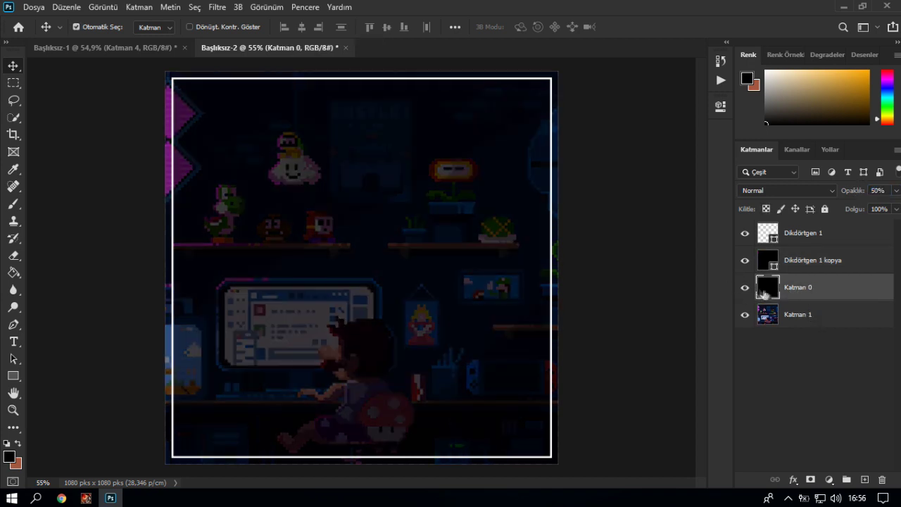
{"action": "left_click", "coordinate": [744, 288]}
{"action": "key", "text": "Delete"}
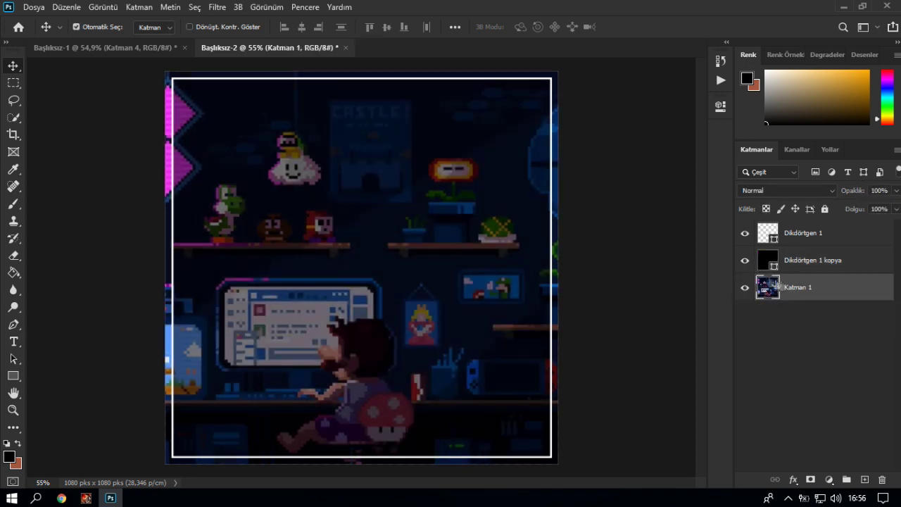
{"action": "left_click", "coordinate": [810, 260]}
{"action": "left_click_drag", "start_coordinate": [850, 190], "coordinate": [862, 188]}
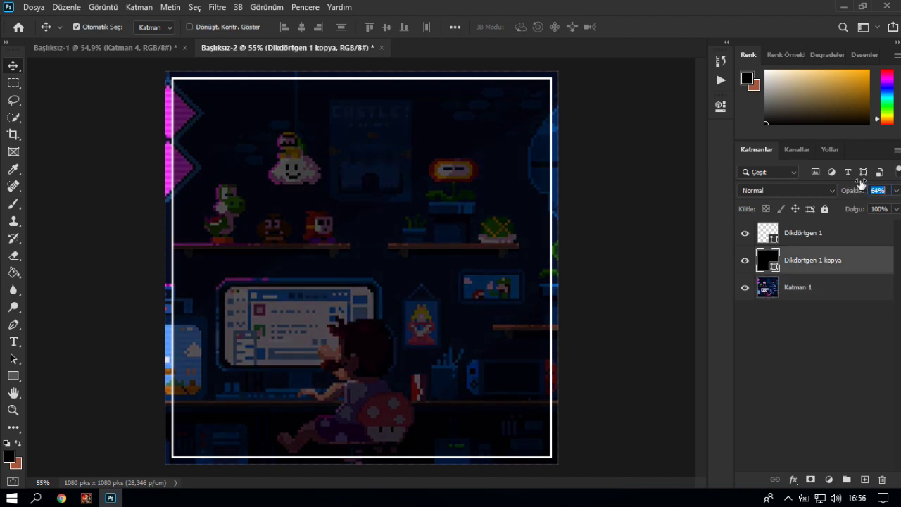
Step: Look at the OYUN ADI title design in Başlıksız-1, then return to the wallpaper document
{"action": "scroll", "coordinate": [176, 211], "scroll_direction": "up", "scroll_amount": 2, "text": "alt"}
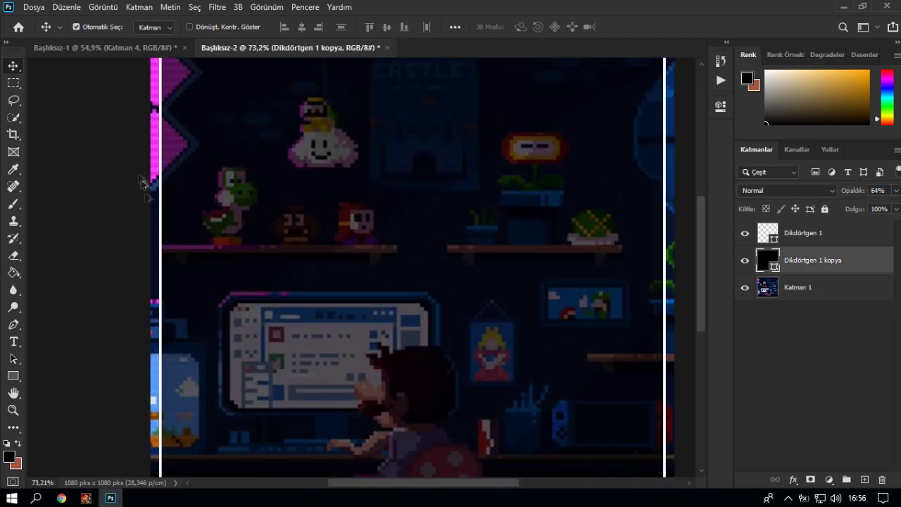
{"action": "scroll", "coordinate": [171, 225], "scroll_direction": "down", "scroll_amount": 2, "text": "alt"}
{"action": "scroll", "coordinate": [255, 247], "scroll_direction": "up", "scroll_amount": 2, "text": "alt"}
{"action": "scroll", "coordinate": [497, 266], "scroll_direction": "down", "scroll_amount": 2, "text": "alt"}
{"action": "scroll", "coordinate": [441, 292], "scroll_direction": "up", "scroll_amount": 1, "text": "alt"}
{"action": "scroll", "coordinate": [439, 291], "scroll_direction": "up", "scroll_amount": 1, "text": "alt"}
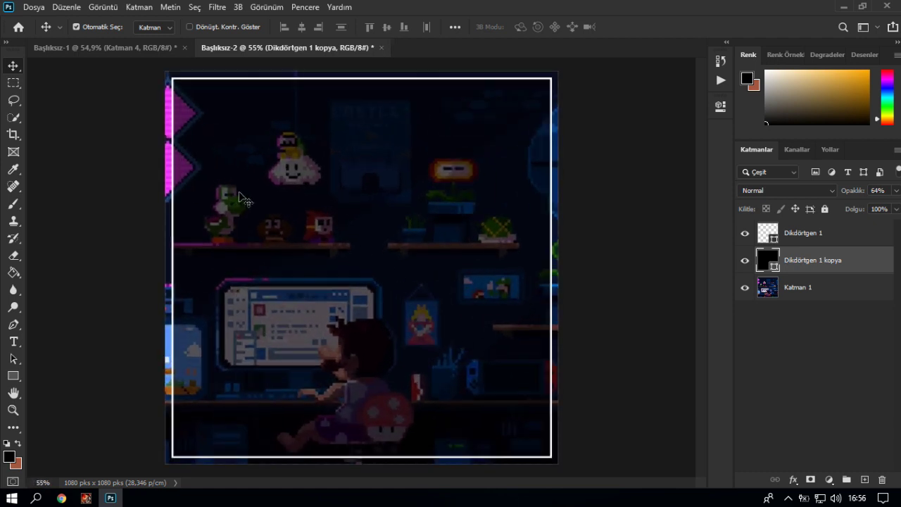
{"action": "left_click", "coordinate": [124, 50]}
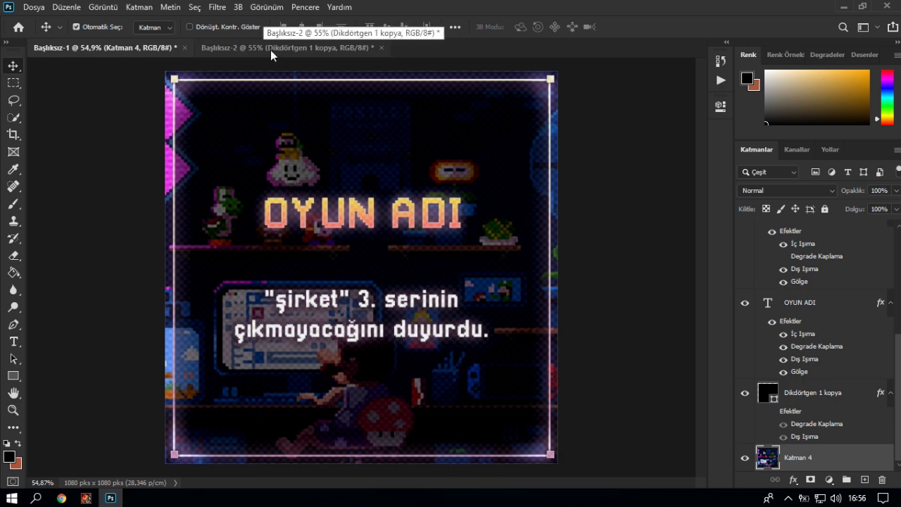
{"action": "left_click", "coordinate": [271, 50]}
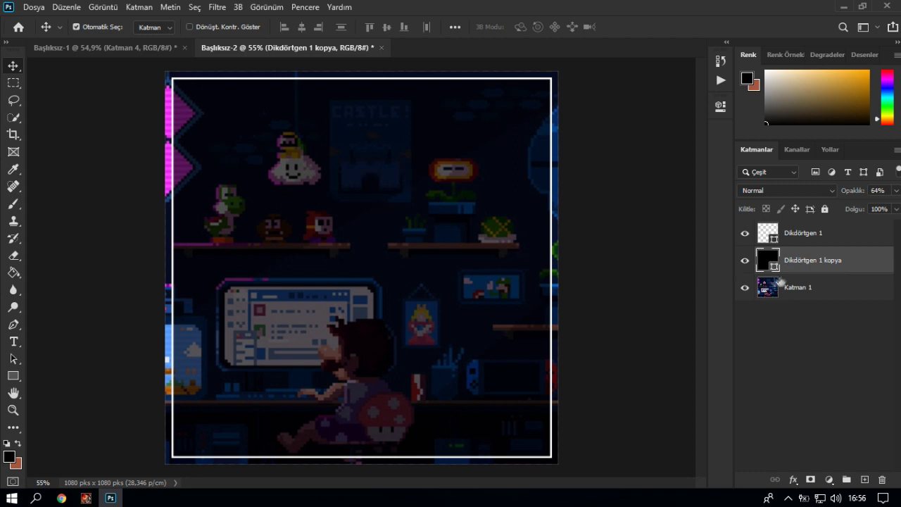
Step: Drag the Dikdörtgen 1 layer from Başlıksız-1 onto the Başlıksız-2 canvas
{"action": "left_click", "coordinate": [147, 50]}
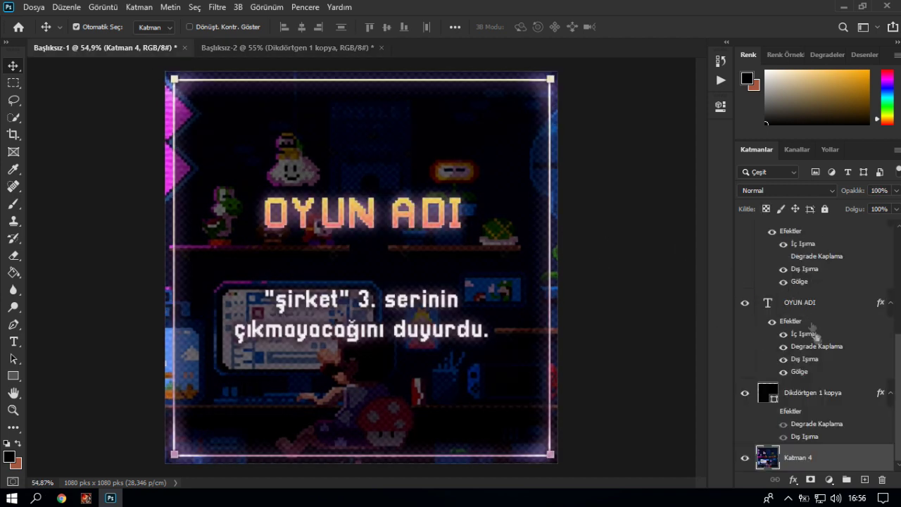
{"action": "scroll", "coordinate": [816, 347], "scroll_direction": "up", "scroll_amount": 1}
{"action": "scroll", "coordinate": [827, 345], "scroll_direction": "up", "scroll_amount": 2}
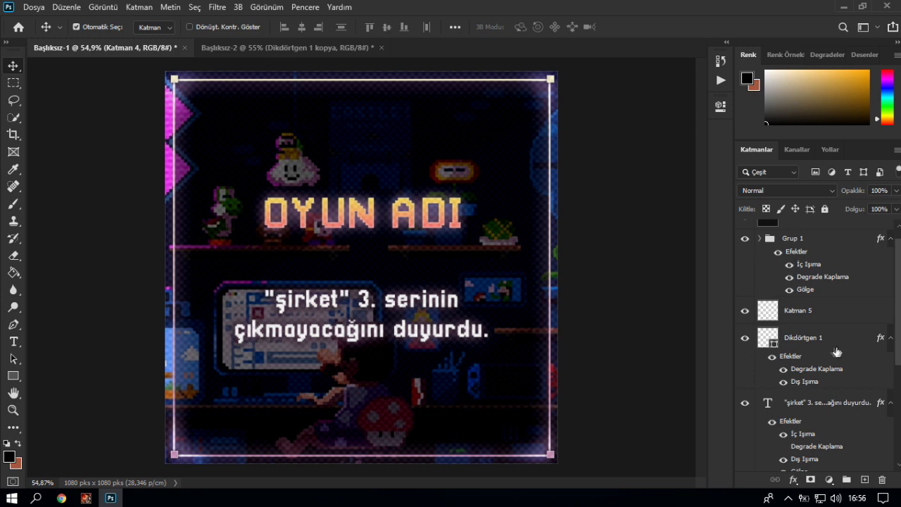
{"action": "left_click", "coordinate": [834, 349]}
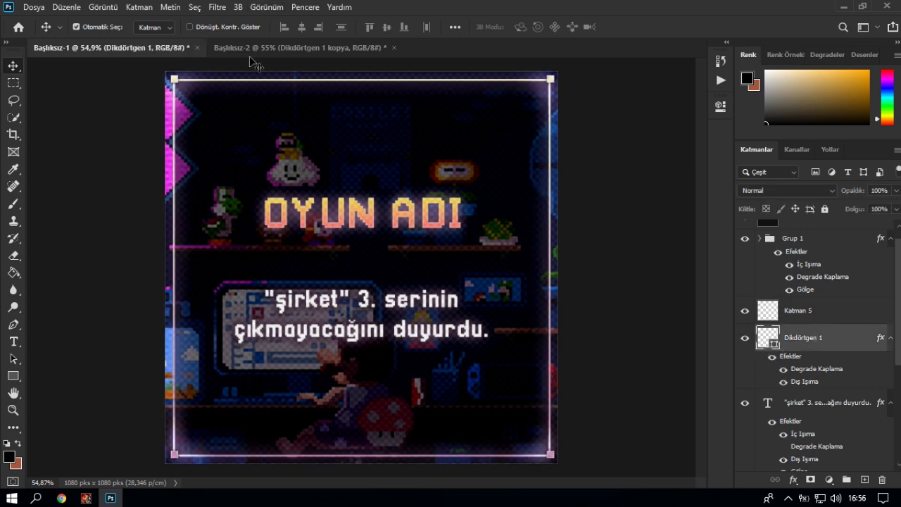
{"action": "left_click_drag", "start_coordinate": [250, 58], "coordinate": [845, 230]}
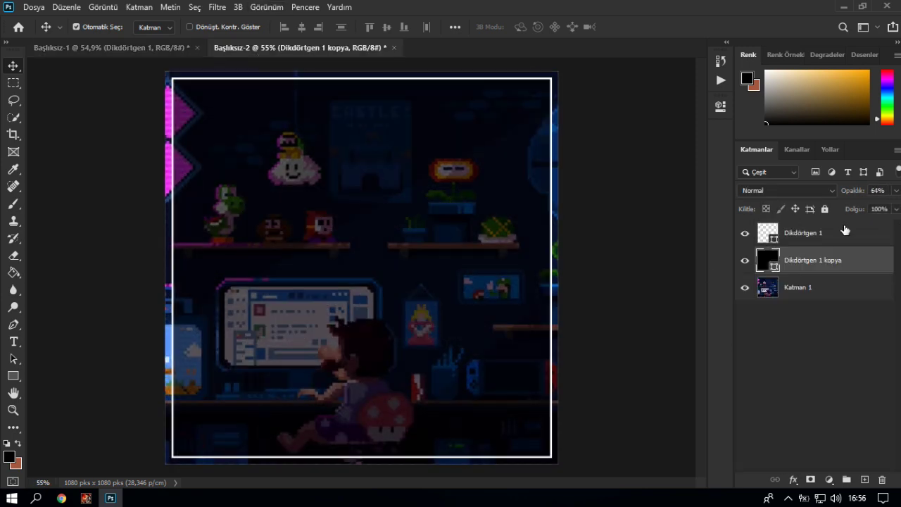
Step: Enable a Gradient Overlay on Dikdörtgen 1 using the Gökkuşağı_07 cream-to-pink preset
{"action": "left_click", "coordinate": [880, 236]}
{"action": "double_click", "coordinate": [882, 233]}
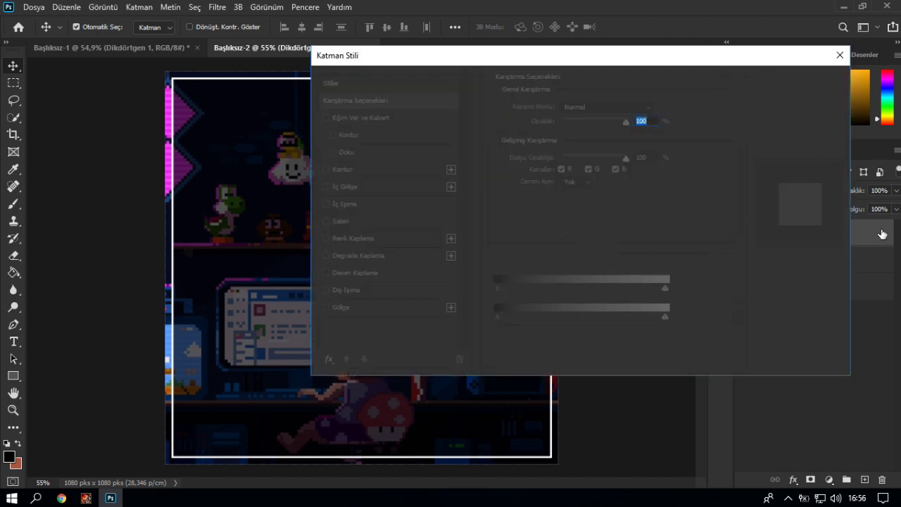
{"action": "left_click_drag", "start_coordinate": [371, 64], "coordinate": [444, 87]}
{"action": "left_click_drag", "start_coordinate": [678, 96], "coordinate": [503, 94]}
{"action": "left_click", "coordinate": [367, 286]}
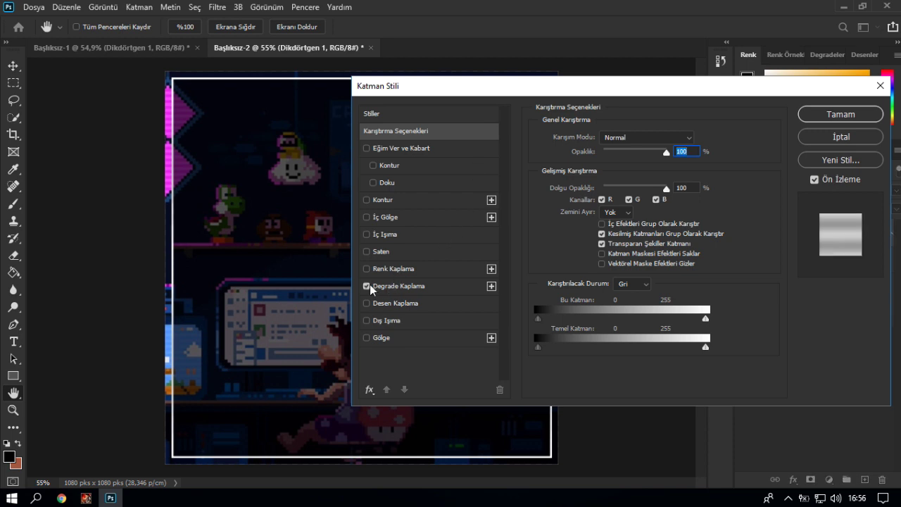
{"action": "left_click", "coordinate": [409, 289]}
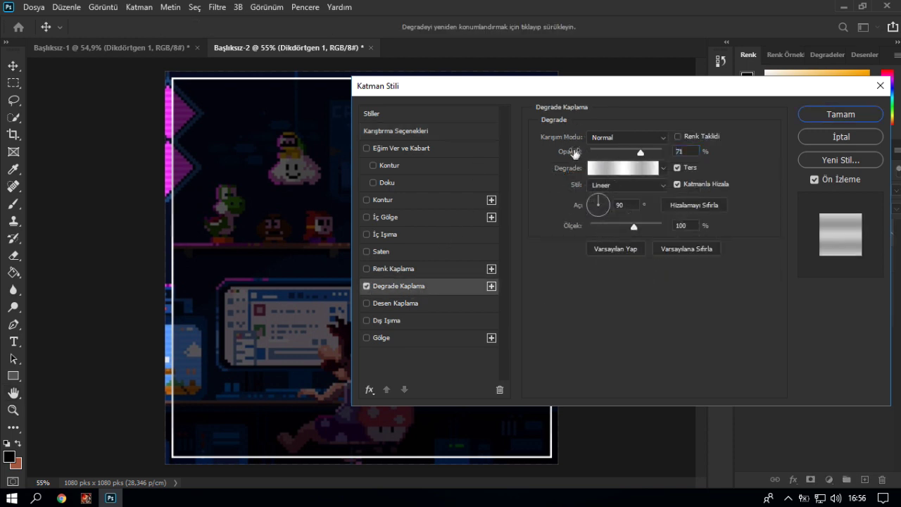
{"action": "left_click", "coordinate": [618, 169]}
{"action": "scroll", "coordinate": [591, 169], "scroll_direction": "down", "scroll_amount": 5}
{"action": "left_click", "coordinate": [550, 151]}
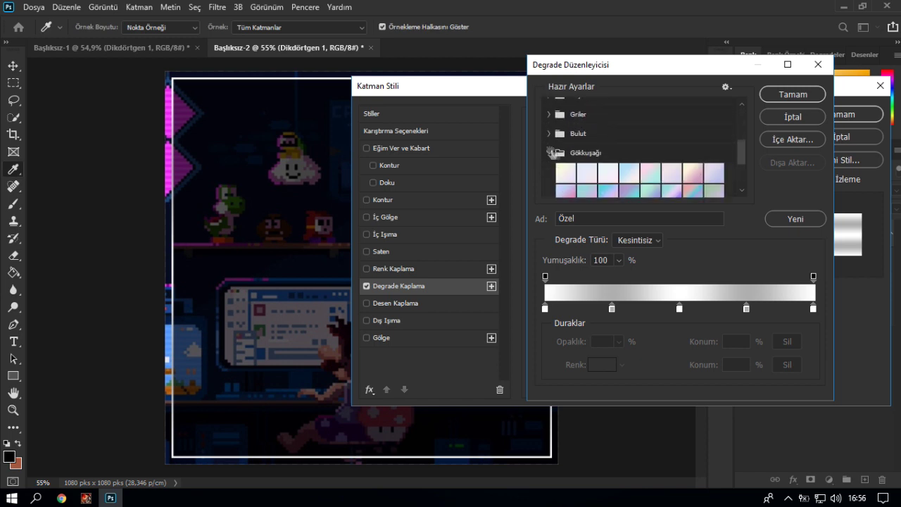
{"action": "left_click", "coordinate": [694, 137]}
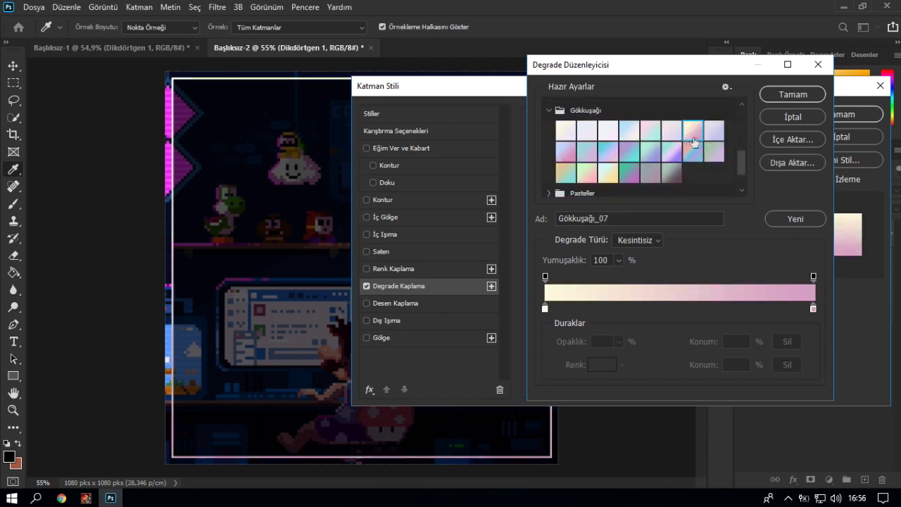
Step: Set the gradient's start stop to pale cream fdf7d8
{"action": "double_click", "coordinate": [545, 310]}
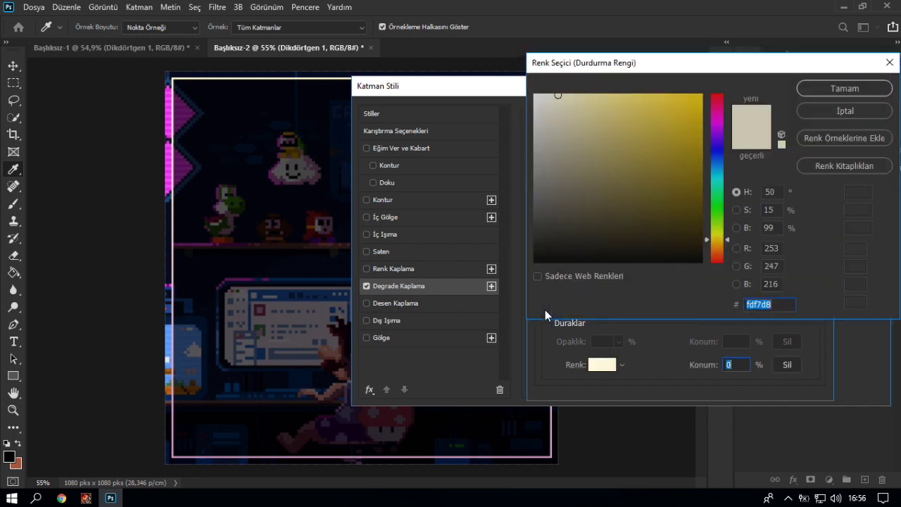
{"action": "left_click", "coordinate": [61, 498]}
{"action": "left_click", "coordinate": [655, 10]}
{"action": "type", "text": "hamst"}
{"action": "key", "text": "alt+Tab"}
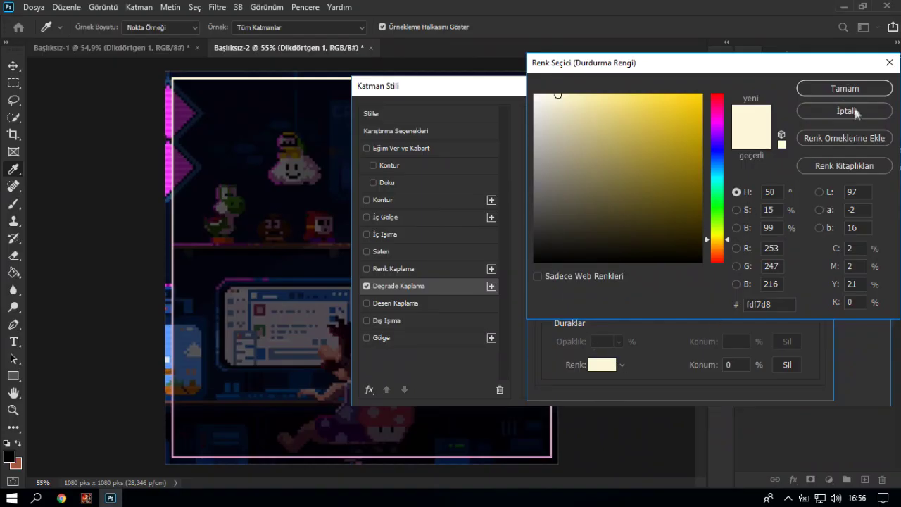
{"action": "left_click", "coordinate": [855, 90]}
Step: Set the gradient's end stop to pink d39bc2 and accept the edited gradient
{"action": "double_click", "coordinate": [812, 311]}
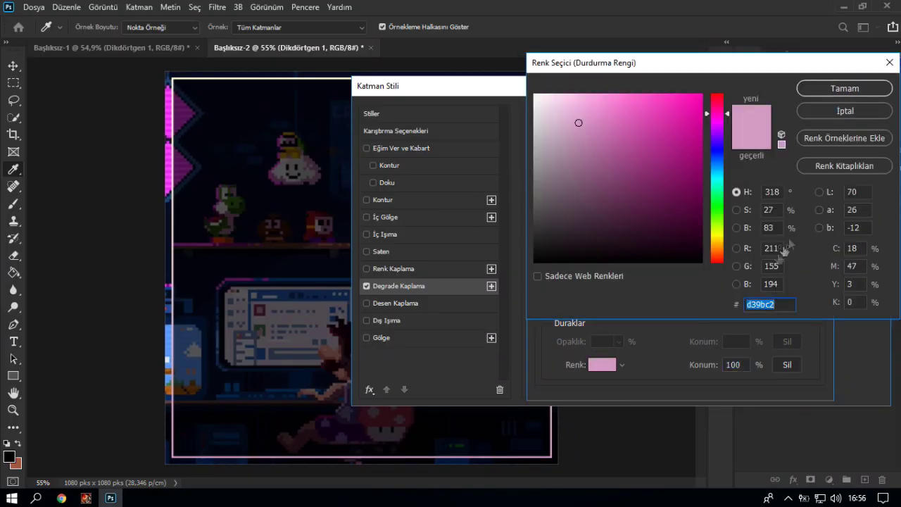
{"action": "key", "text": "alt+Tab"}
{"action": "left_click", "coordinate": [551, 36]}
{"action": "type", "text": "d39bc2"}
{"action": "key", "text": "alt+Tab"}
{"action": "left_click", "coordinate": [848, 112]}
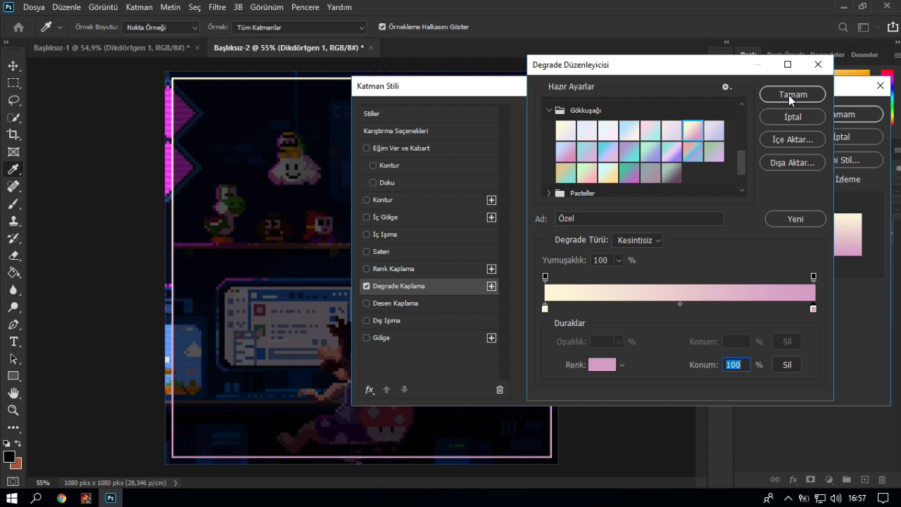
{"action": "left_click", "coordinate": [788, 95]}
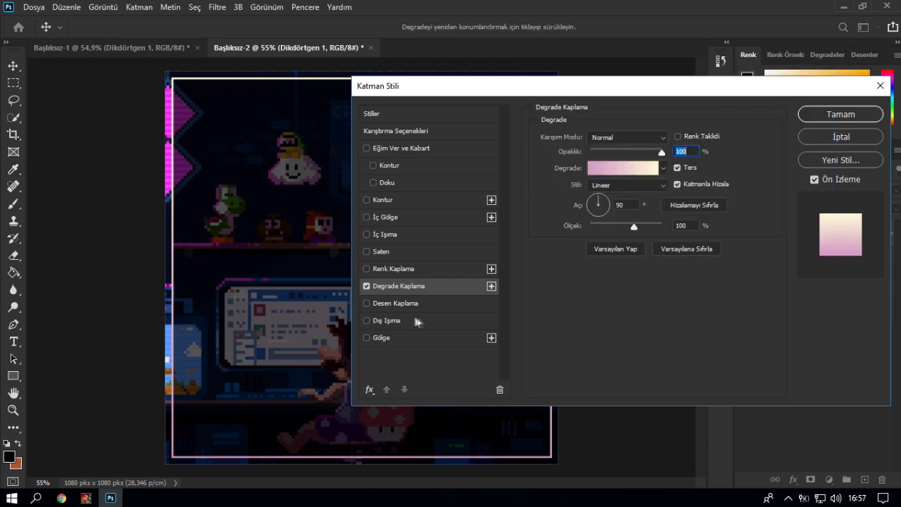
Step: Add a light-pink ffc2f4 Outer Glow to the frame
{"action": "left_click", "coordinate": [372, 323]}
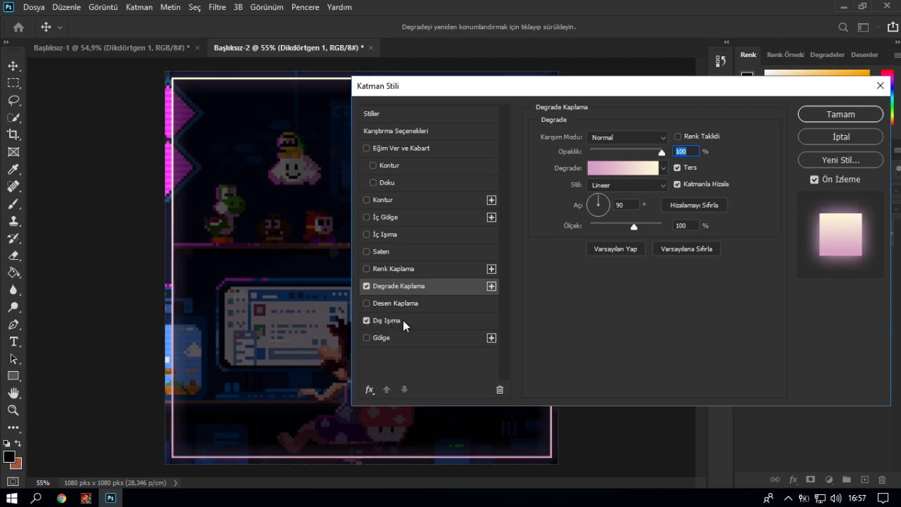
{"action": "left_click", "coordinate": [405, 324]}
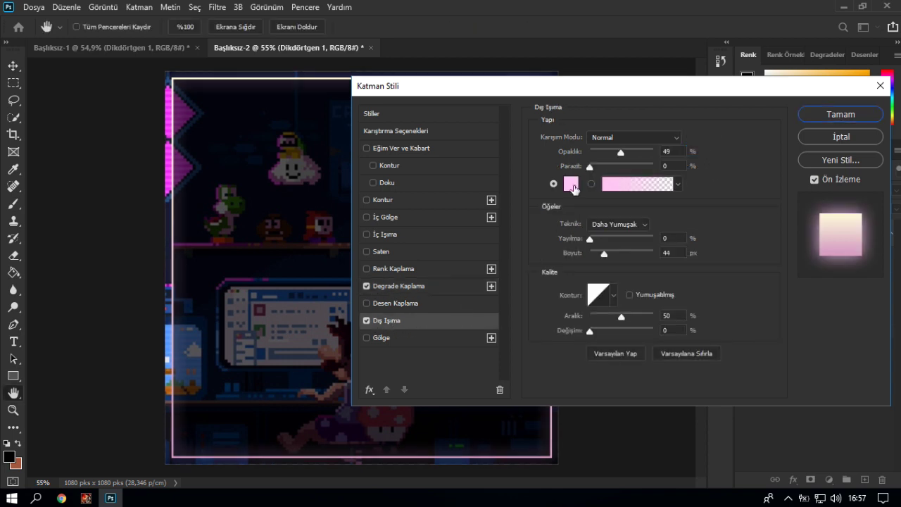
{"action": "left_click", "coordinate": [571, 186]}
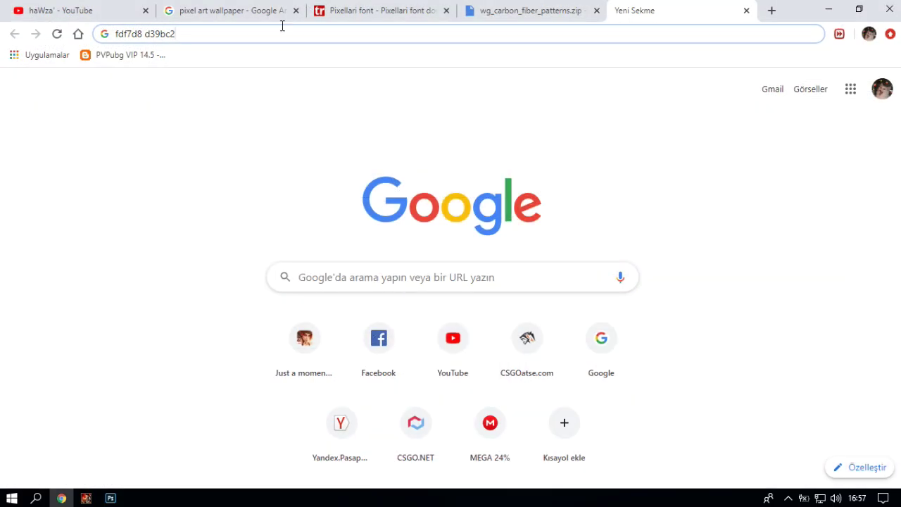
{"action": "type", "text": "ffc2f4"}
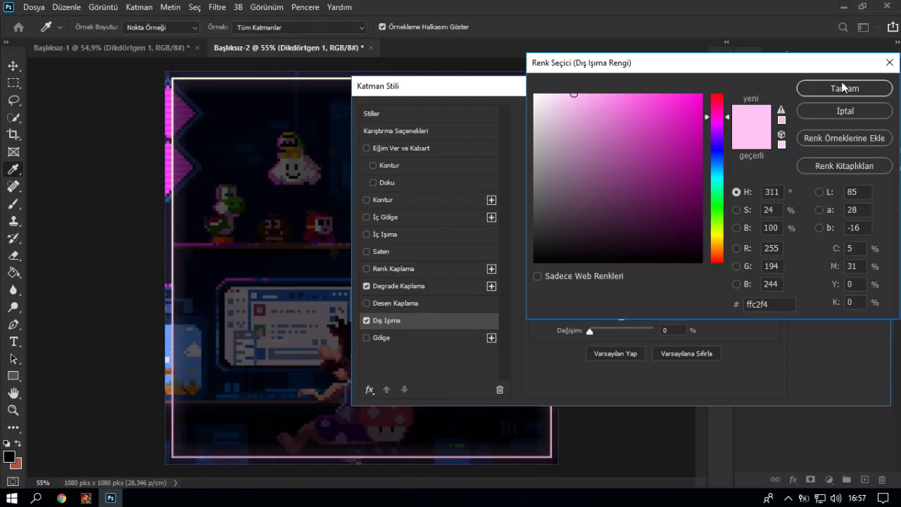
{"action": "left_click", "coordinate": [838, 87]}
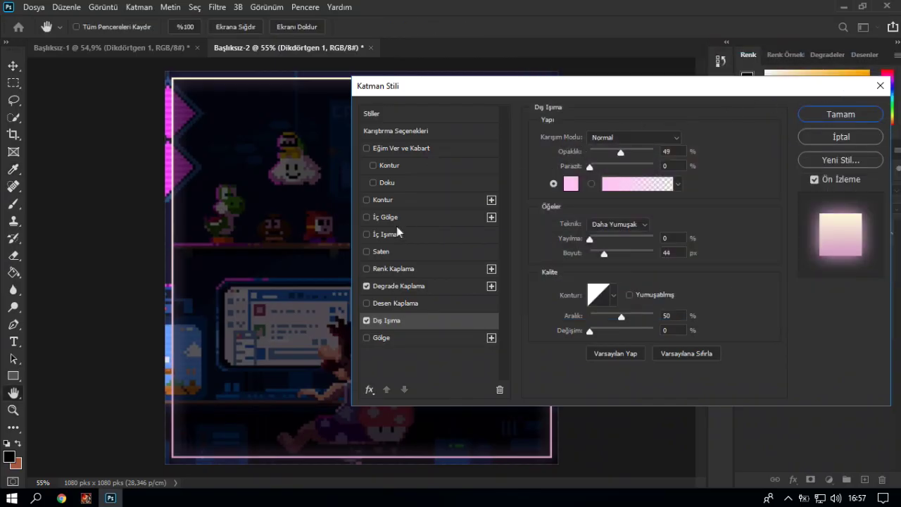
Step: Add a Drop Shadow with size 35, spread 5 and opacity 81, then apply the effects
{"action": "left_click", "coordinate": [382, 338]}
{"action": "left_click_drag", "start_coordinate": [575, 227], "coordinate": [564, 215]}
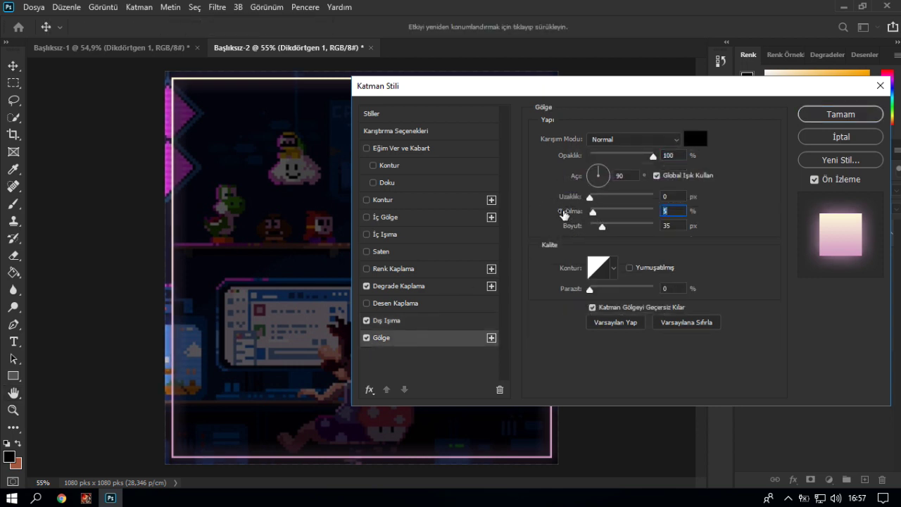
{"action": "left_click_drag", "start_coordinate": [571, 156], "coordinate": [556, 154]}
{"action": "left_click", "coordinate": [845, 117]}
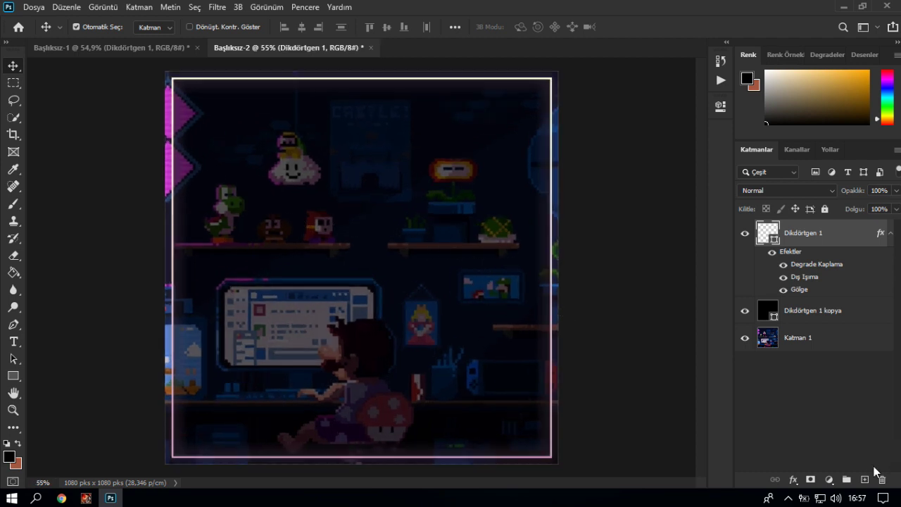
Step: Recheck Dikdörtgen 1's Gradient Overlay, Outer Glow and Drop Shadow, then open the Başlıksız-1 tab
{"action": "double_click", "coordinate": [879, 243]}
{"action": "left_click", "coordinate": [422, 285]}
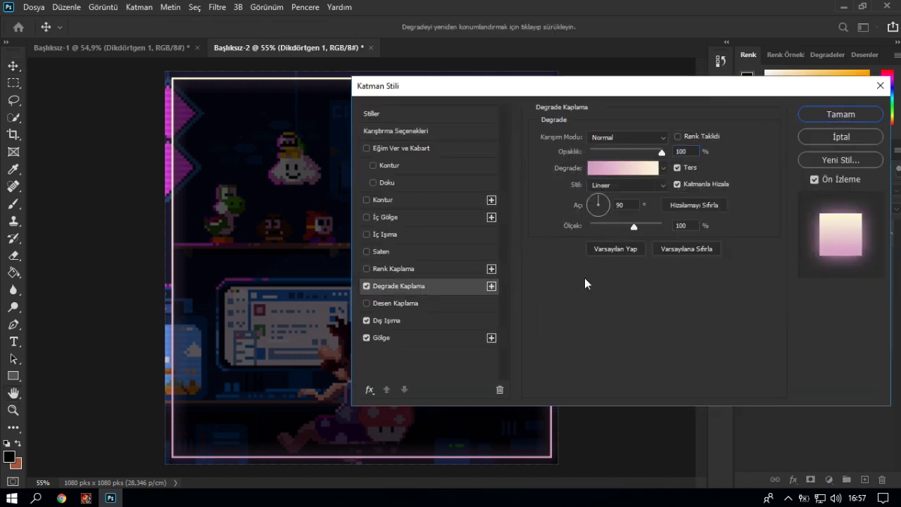
{"action": "left_click", "coordinate": [438, 322]}
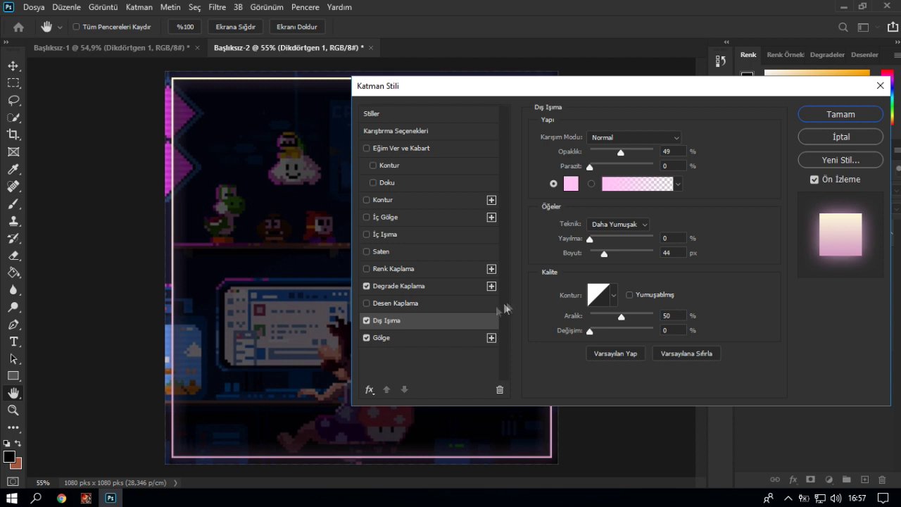
{"action": "left_click", "coordinate": [393, 340]}
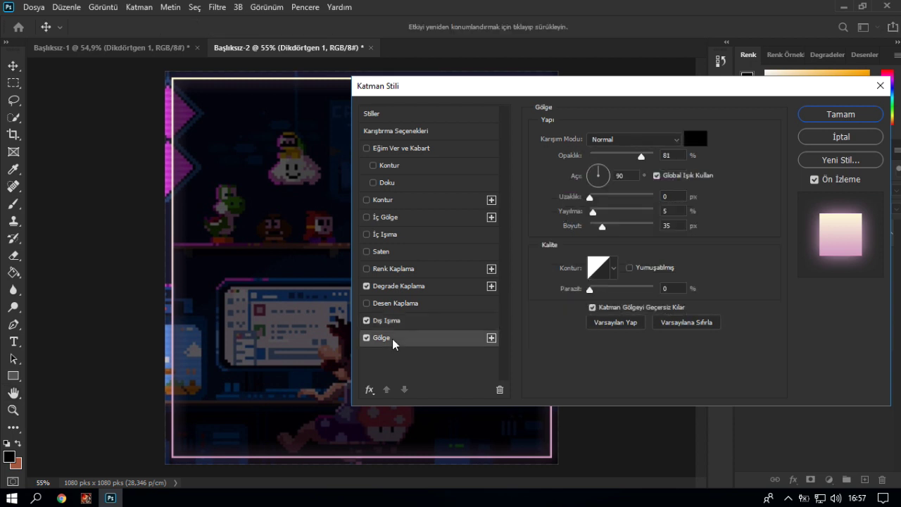
{"action": "left_click", "coordinate": [839, 115]}
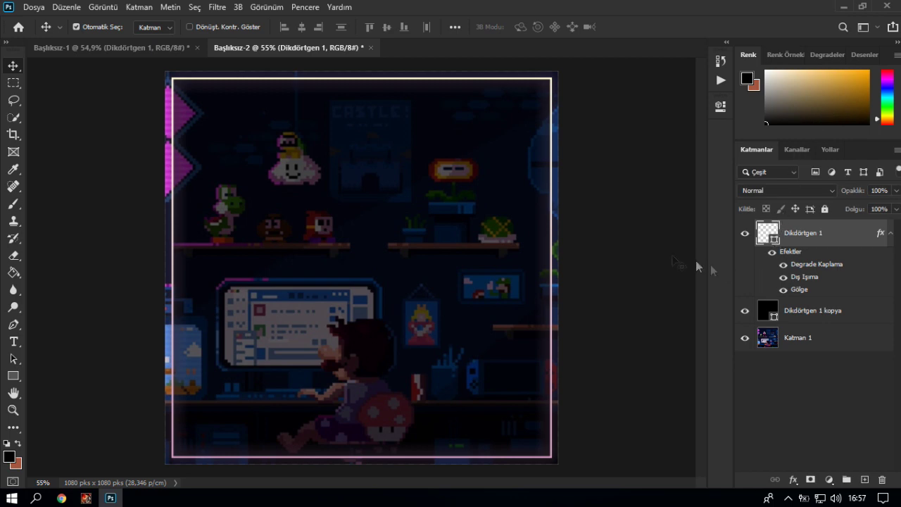
{"action": "left_click", "coordinate": [171, 45]}
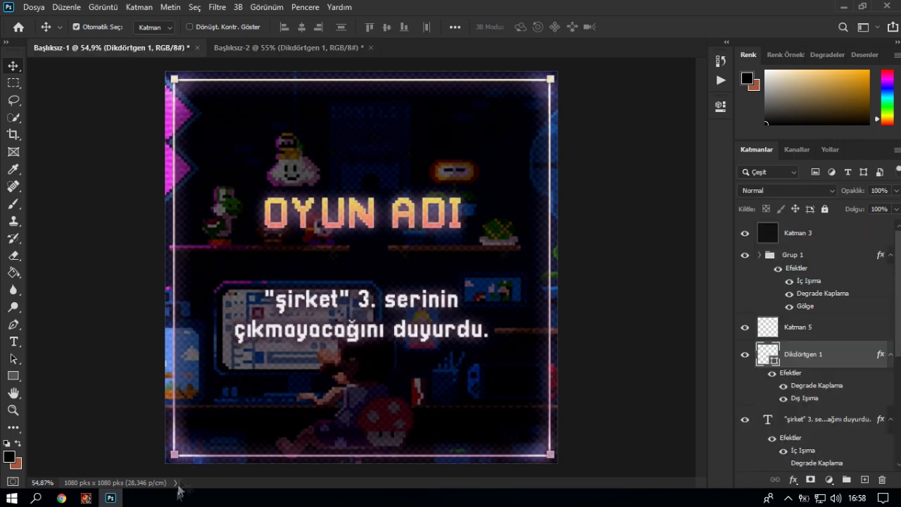
Step: Zoom around the Başlıksız-1 title design, then return to the Başlıksız-2 poster
{"action": "scroll", "coordinate": [173, 447], "scroll_direction": "up", "scroll_amount": 3}
{"action": "scroll", "coordinate": [173, 448], "scroll_direction": "up", "scroll_amount": 3}
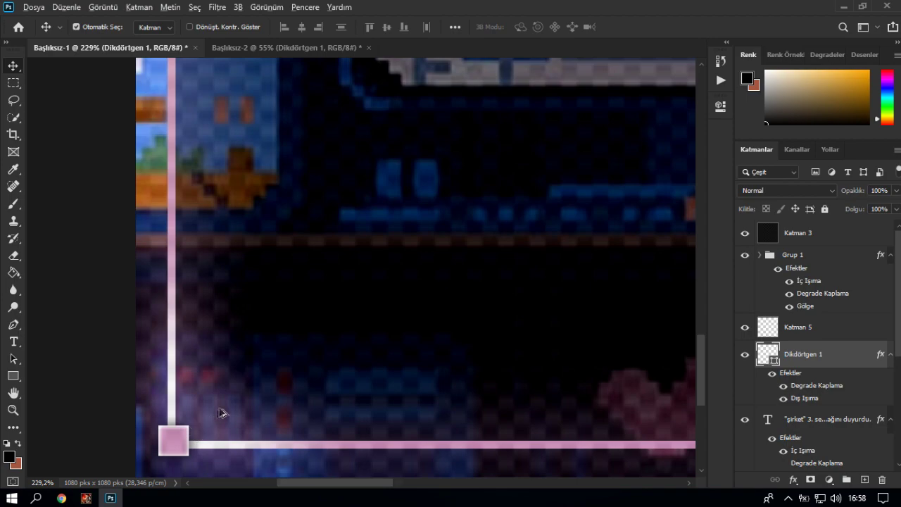
{"action": "scroll", "coordinate": [220, 413], "scroll_direction": "down", "scroll_amount": 3}
{"action": "scroll", "coordinate": [233, 374], "scroll_direction": "down", "scroll_amount": 1}
{"action": "scroll", "coordinate": [225, 380], "scroll_direction": "down", "scroll_amount": 1}
{"action": "scroll", "coordinate": [246, 316], "scroll_direction": "down", "scroll_amount": 1}
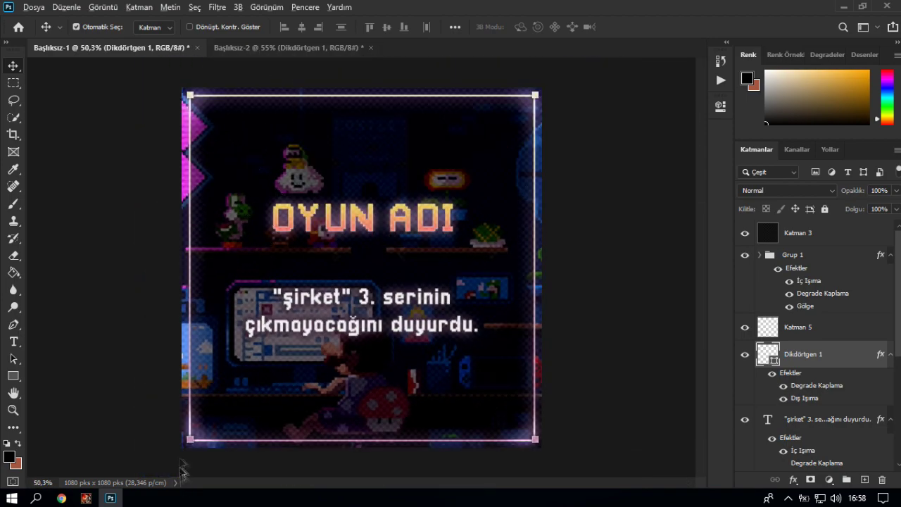
{"action": "scroll", "coordinate": [182, 454], "scroll_direction": "up", "scroll_amount": 2}
{"action": "scroll", "coordinate": [172, 460], "scroll_direction": "up", "scroll_amount": 1}
{"action": "scroll", "coordinate": [205, 422], "scroll_direction": "down", "scroll_amount": 2}
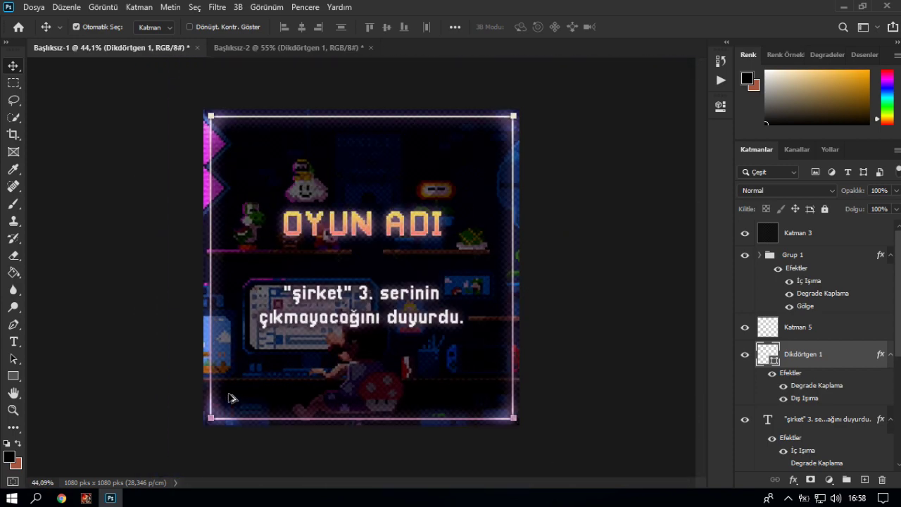
{"action": "scroll", "coordinate": [227, 396], "scroll_direction": "down", "scroll_amount": 1}
{"action": "left_click", "coordinate": [303, 47]}
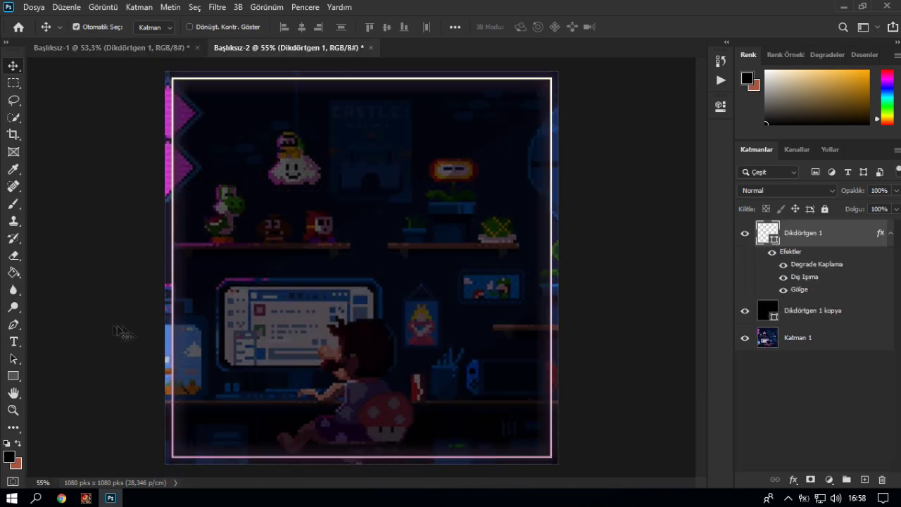
Step: Zoom into the frame's bottom-left corner and draw a 27 px square with the Rectangle tool
{"action": "left_click", "coordinate": [14, 376]}
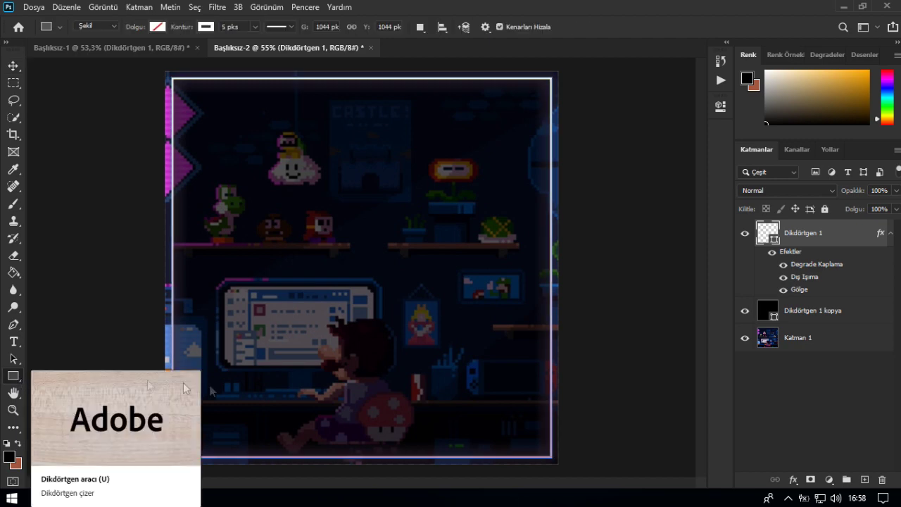
{"action": "scroll", "coordinate": [197, 428], "scroll_direction": "up", "scroll_amount": 2}
{"action": "scroll", "coordinate": [156, 454], "scroll_direction": "up", "scroll_amount": 2}
{"action": "scroll", "coordinate": [155, 454], "scroll_direction": "up", "scroll_amount": 2}
{"action": "scroll", "coordinate": [211, 418], "scroll_direction": "down", "scroll_amount": 4}
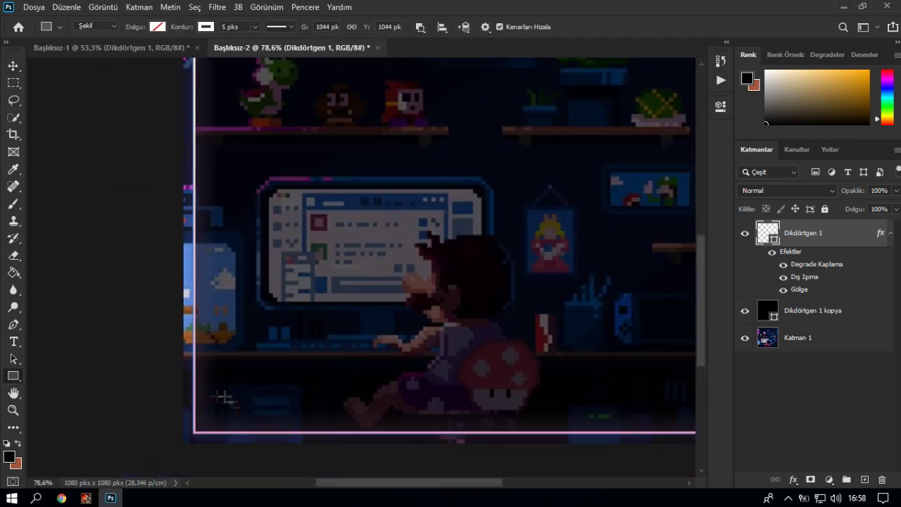
{"action": "scroll", "coordinate": [215, 396], "scroll_direction": "up", "scroll_amount": 2}
{"action": "scroll", "coordinate": [207, 439], "scroll_direction": "up", "scroll_amount": 2}
{"action": "scroll", "coordinate": [174, 423], "scroll_direction": "up", "scroll_amount": 1}
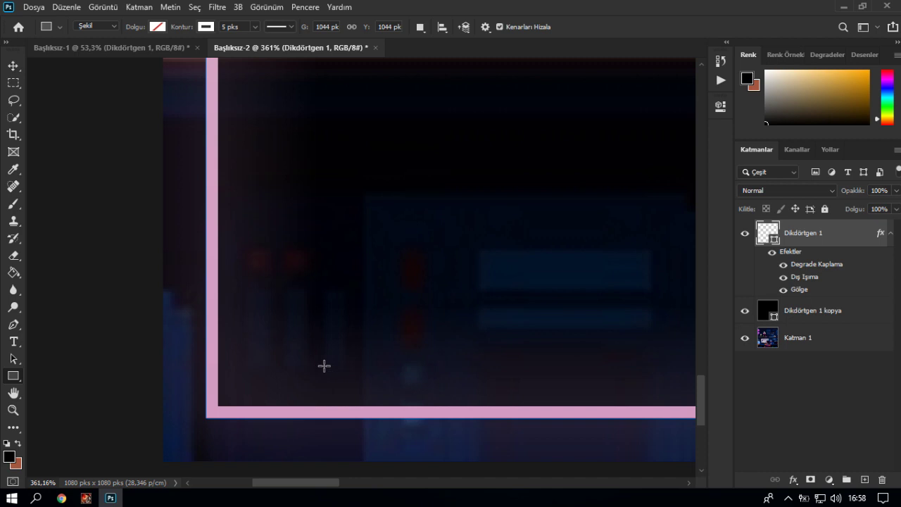
{"action": "mouse_move", "coordinate": [424, 365]}
{"action": "left_mouse_down"}
{"action": "mouse_move", "coordinate": [197, 232]}
{"action": "mouse_move", "coordinate": [542, 190]}
{"action": "mouse_move", "coordinate": [309, 366]}
{"action": "mouse_move", "coordinate": [603, 222]}
{"action": "mouse_move", "coordinate": [533, 209]}
{"action": "left_mouse_up"}
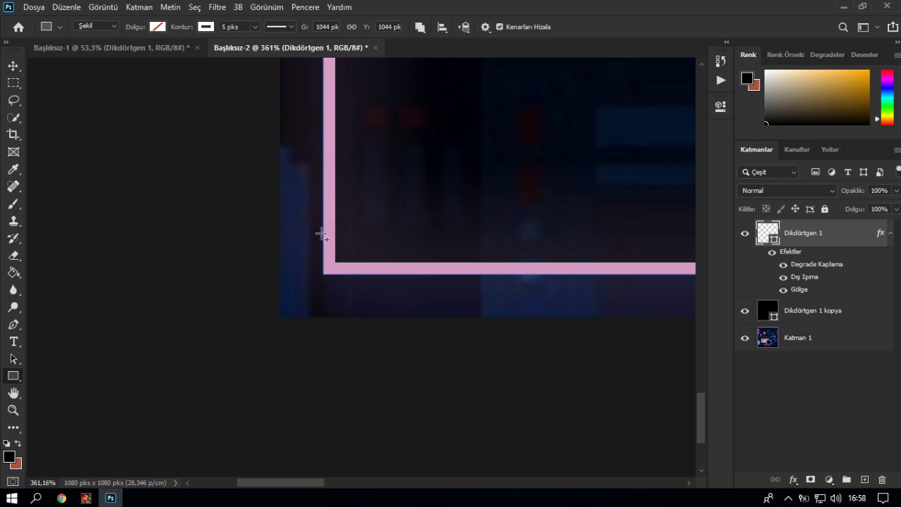
{"action": "mouse_move", "coordinate": [318, 224]}
{"action": "left_mouse_down"}
{"action": "mouse_move", "coordinate": [390, 274]}
{"action": "mouse_move", "coordinate": [452, 288]}
{"action": "left_mouse_up"}
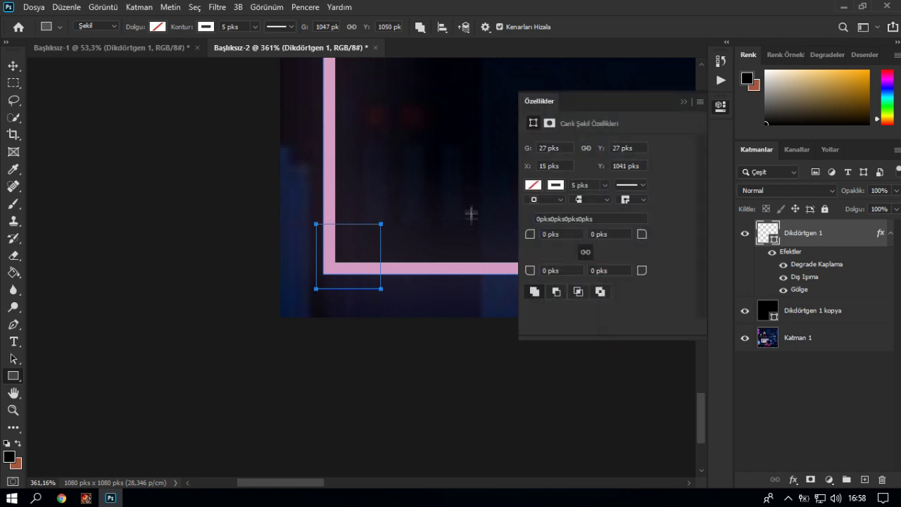
Step: Draw the Dikdörtgen 2 square on a new layer and nudge it onto the frame's bottom-left corner
{"action": "left_click", "coordinate": [823, 431]}
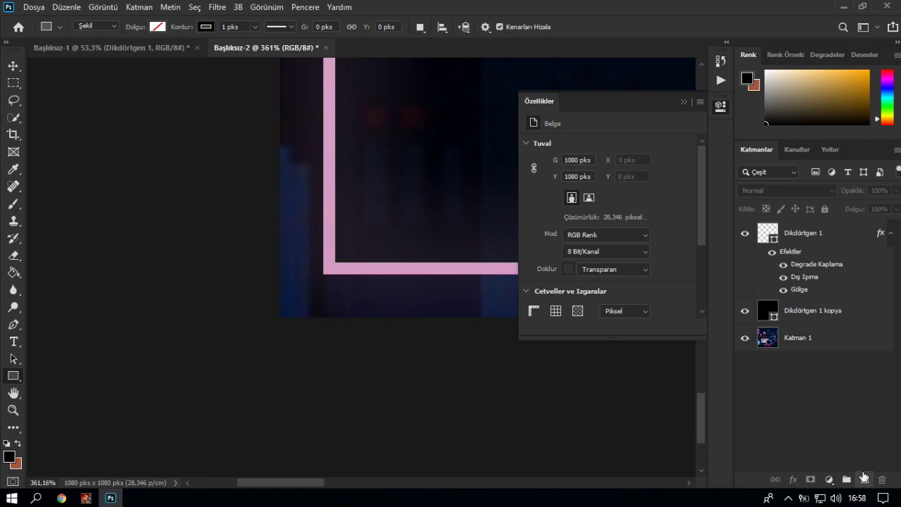
{"action": "left_click", "coordinate": [864, 480]}
{"action": "left_click", "coordinate": [684, 102]}
{"action": "left_click_drag", "start_coordinate": [323, 227], "coordinate": [439, 288]}
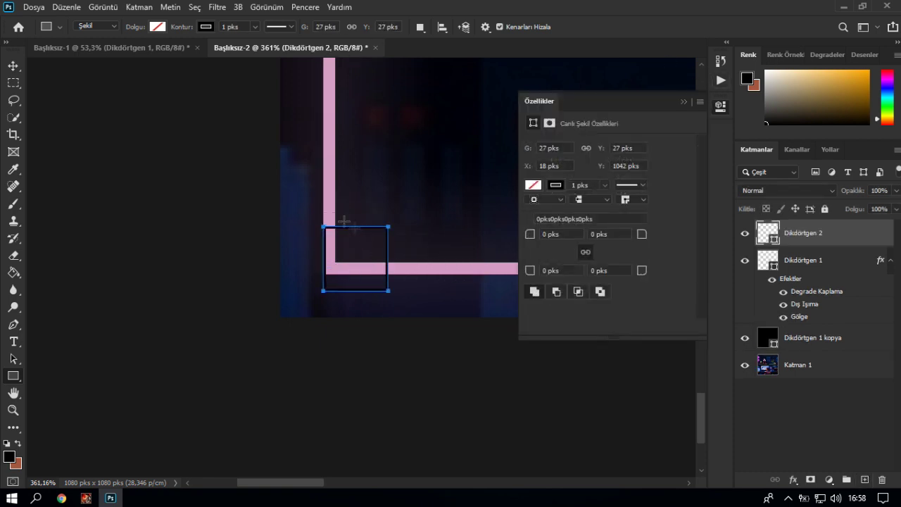
{"action": "left_click", "coordinate": [13, 63]}
{"action": "key", "text": "ctrl+t"}
{"action": "left_click_drag", "start_coordinate": [359, 257], "coordinate": [342, 254]}
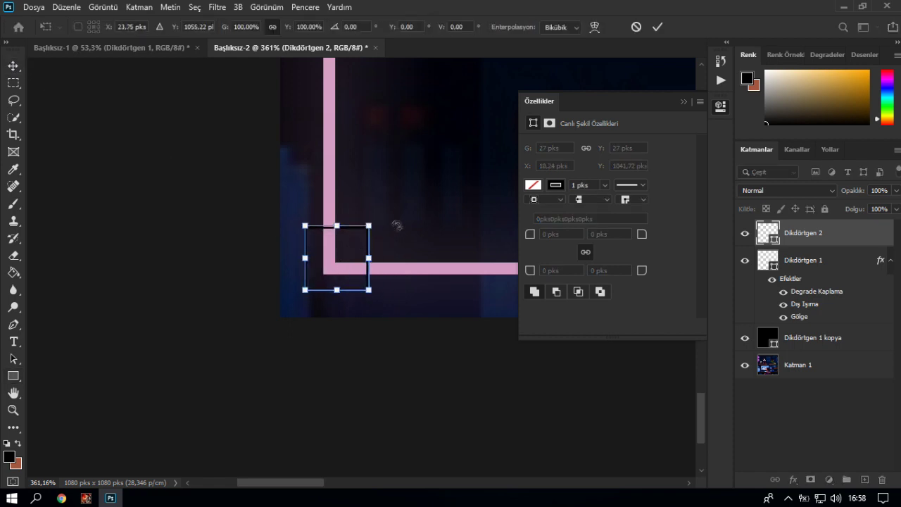
{"action": "key", "text": "Return"}
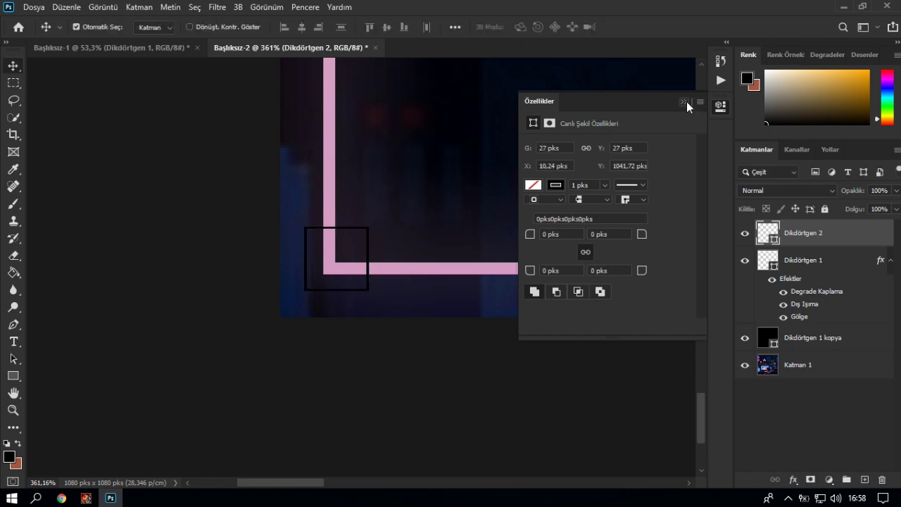
Step: Reselect the square's layer and set its Fill to white
{"action": "left_click", "coordinate": [687, 101]}
{"action": "right_click", "coordinate": [854, 263]}
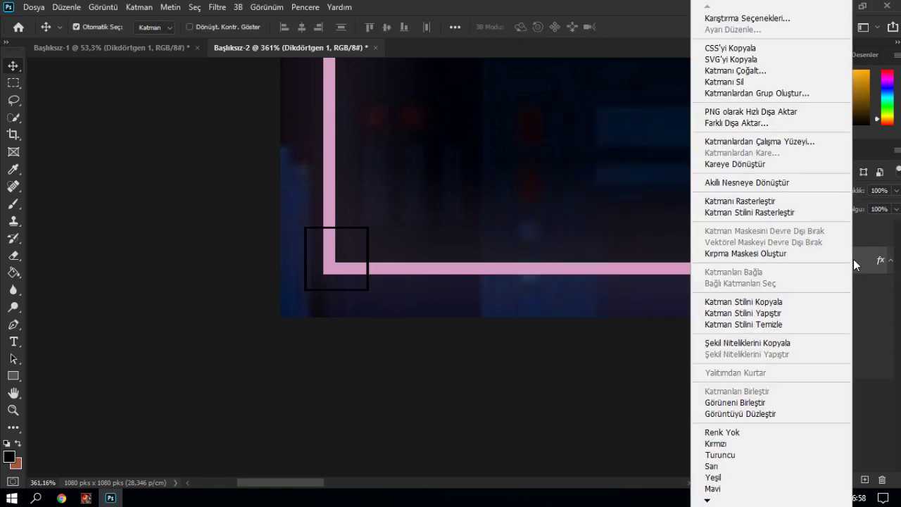
{"action": "left_click", "coordinate": [865, 264]}
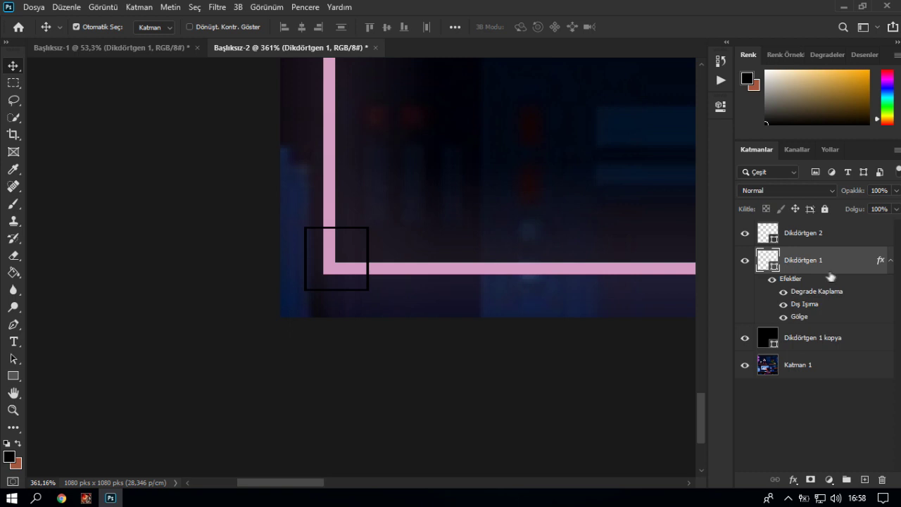
{"action": "left_click", "coordinate": [845, 234]}
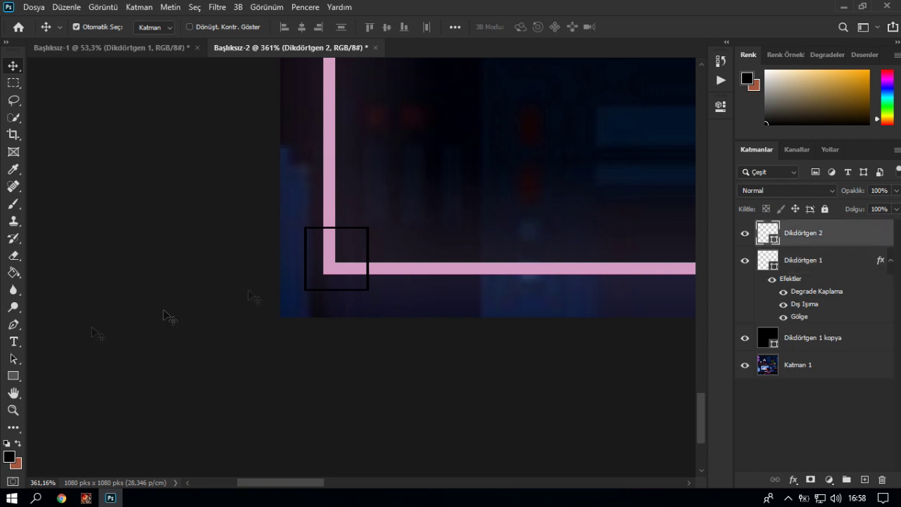
{"action": "left_click", "coordinate": [12, 375]}
{"action": "left_click", "coordinate": [189, 28]}
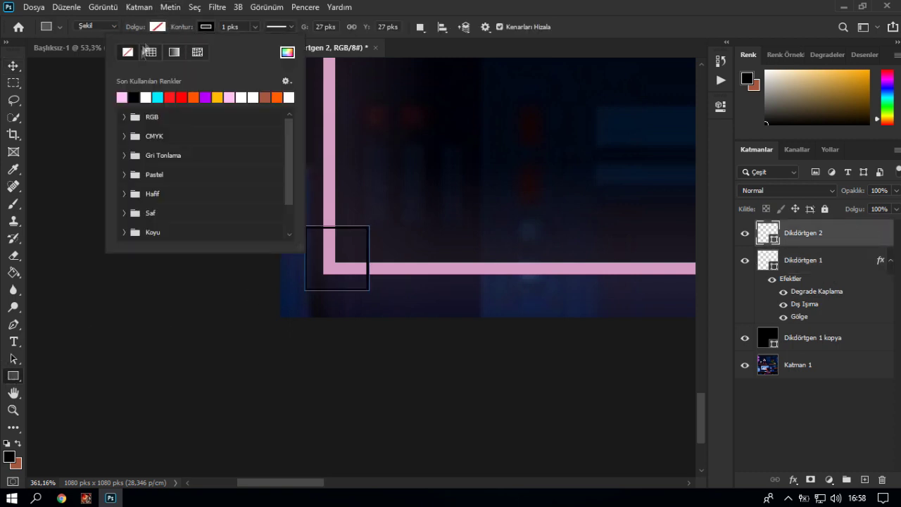
{"action": "left_click", "coordinate": [156, 27]}
{"action": "left_click", "coordinate": [98, 96]}
{"action": "key", "text": "v"}
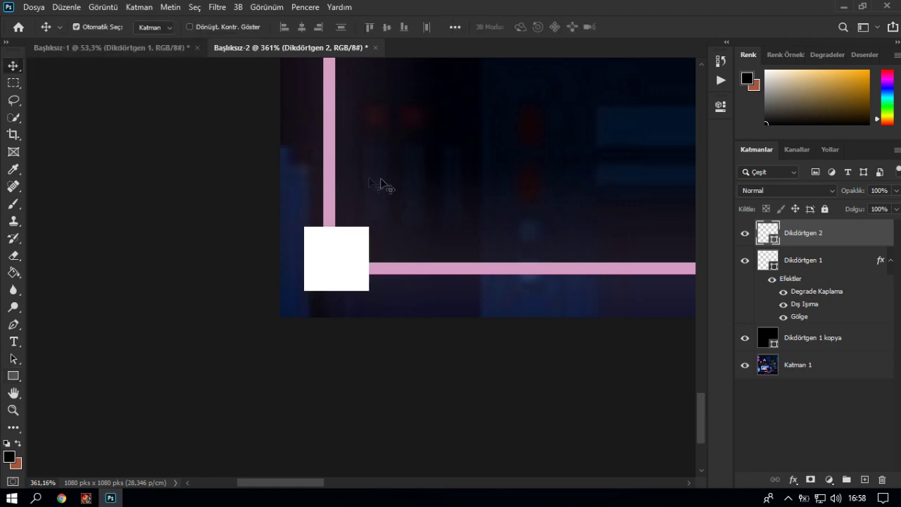
Step: Scale the white square down to about 81% with Free Transform
{"action": "scroll", "coordinate": [422, 190], "scroll_direction": "down", "scroll_amount": 2}
{"action": "scroll", "coordinate": [460, 199], "scroll_direction": "down", "scroll_amount": 2}
{"action": "scroll", "coordinate": [472, 196], "scroll_direction": "down", "scroll_amount": 2}
{"action": "scroll", "coordinate": [468, 211], "scroll_direction": "down", "scroll_amount": 2}
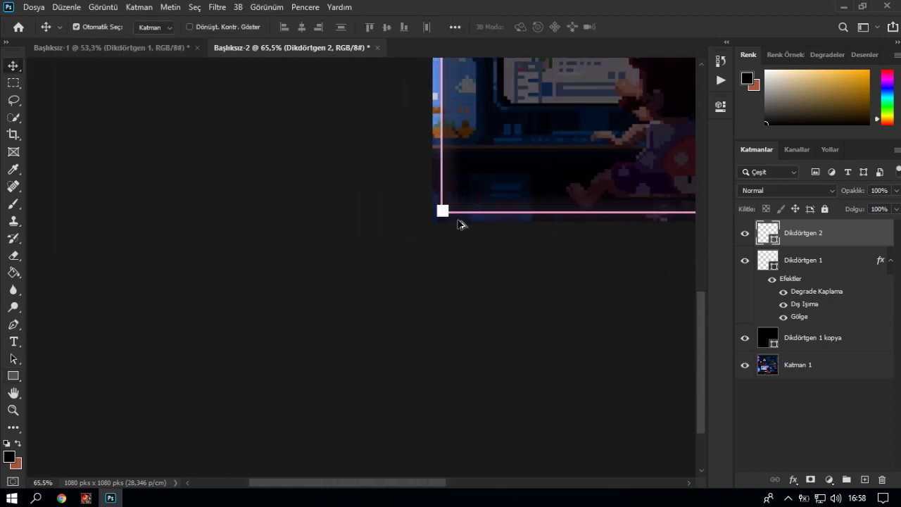
{"action": "scroll", "coordinate": [413, 254], "scroll_direction": "up", "scroll_amount": 2}
{"action": "scroll", "coordinate": [317, 331], "scroll_direction": "up", "scroll_amount": 2}
{"action": "scroll", "coordinate": [234, 407], "scroll_direction": "up", "scroll_amount": 2}
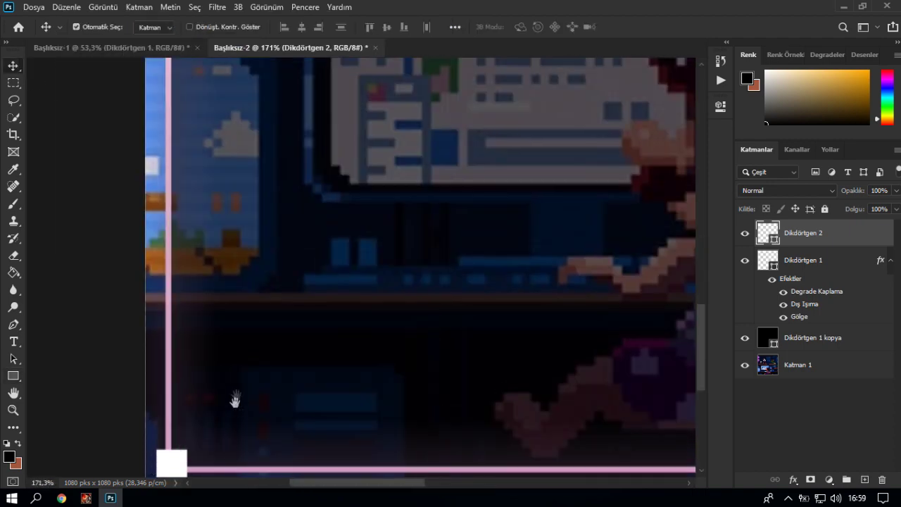
{"action": "scroll", "coordinate": [278, 378], "scroll_direction": "up", "scroll_amount": 2}
{"action": "key", "text": "ctrl+t"}
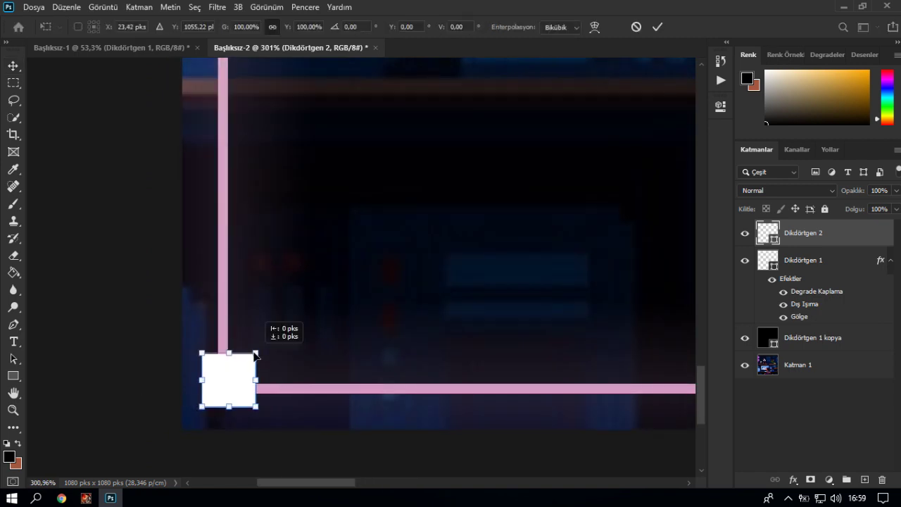
{"action": "left_click_drag", "start_coordinate": [256, 353], "coordinate": [246, 364]}
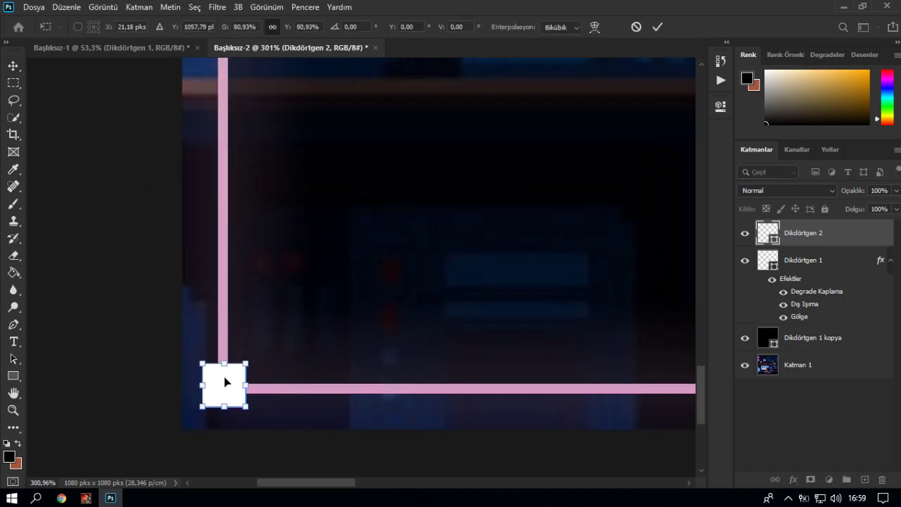
{"action": "key", "text": "Return"}
{"action": "scroll", "coordinate": [329, 352], "scroll_direction": "down", "scroll_amount": 2}
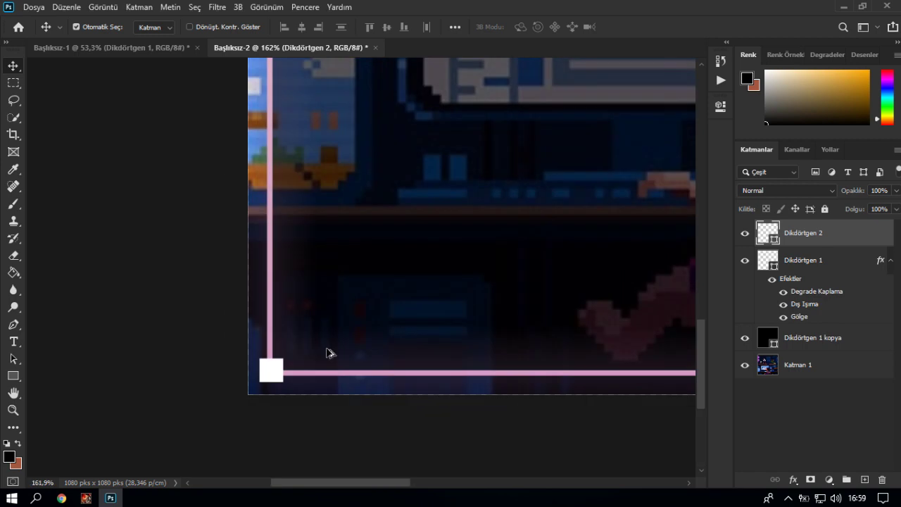
Step: Alt-drag a copy of the white square up to the frame's top-left corner
{"action": "scroll", "coordinate": [329, 353], "scroll_direction": "down", "scroll_amount": 3}
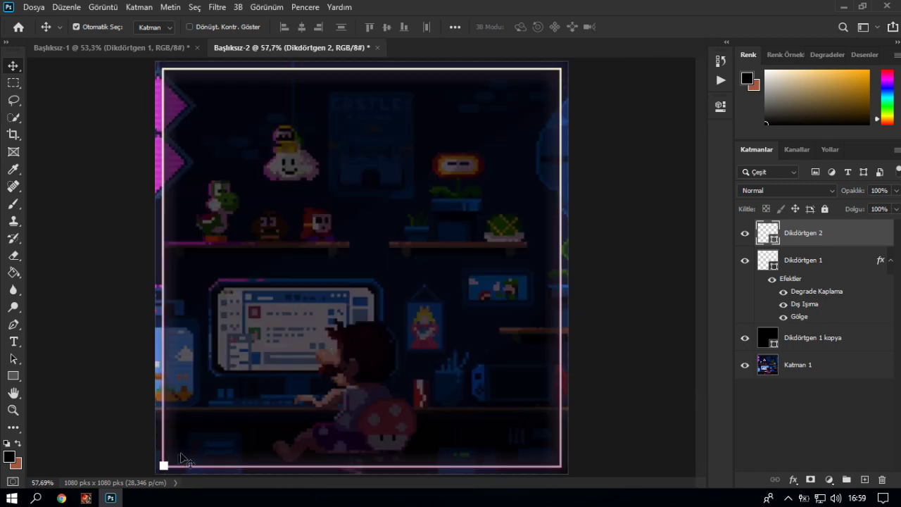
{"action": "left_click_drag", "start_coordinate": [181, 456], "coordinate": [172, 466]}
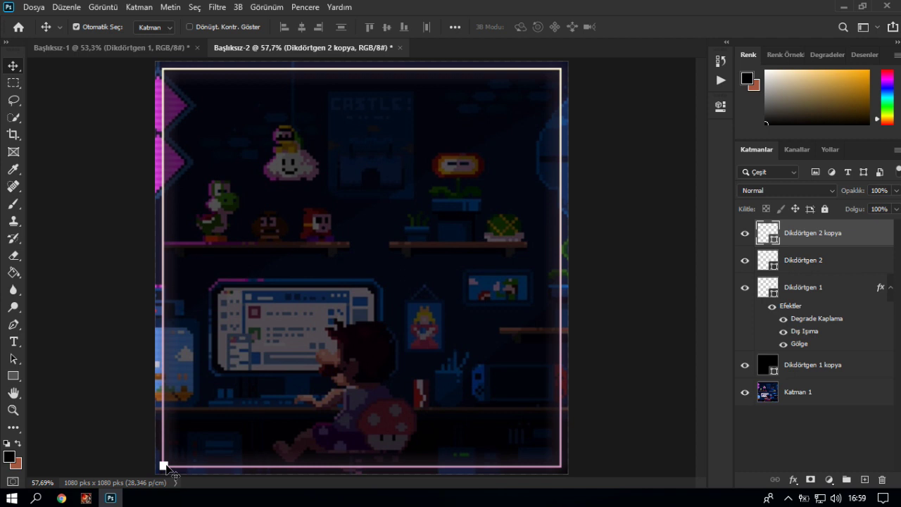
{"action": "left_click_drag", "start_coordinate": [164, 467], "coordinate": [180, 78]}
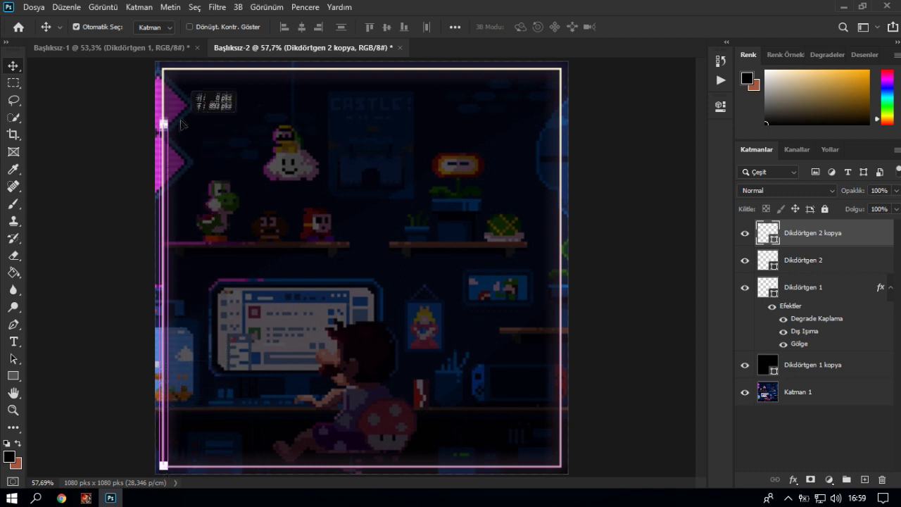
{"action": "left_click_drag", "start_coordinate": [180, 78], "coordinate": [170, 81]}
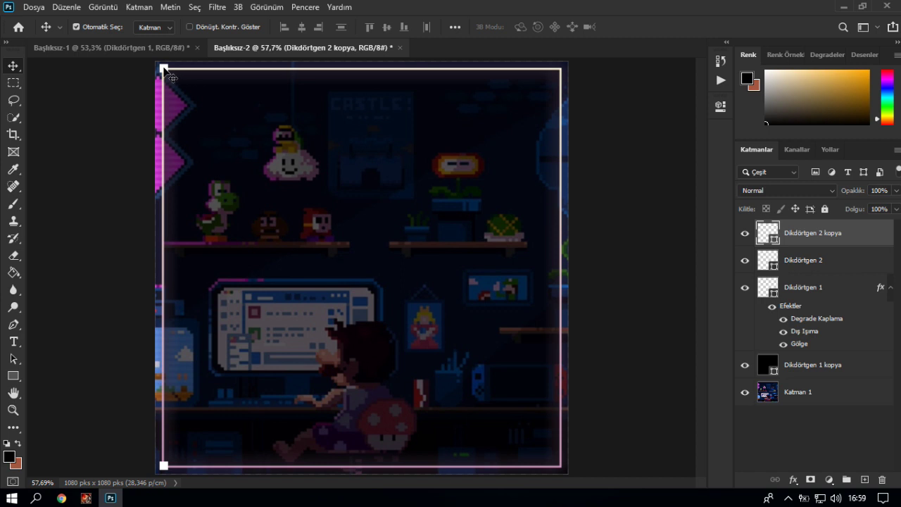
{"action": "key", "text": "ctrl"}
Step: Duplicate the square to the frame's top-right and bottom-right corners
{"action": "key", "text": "ctrl+j"}
{"action": "left_click_drag", "start_coordinate": [169, 78], "coordinate": [560, 88]}
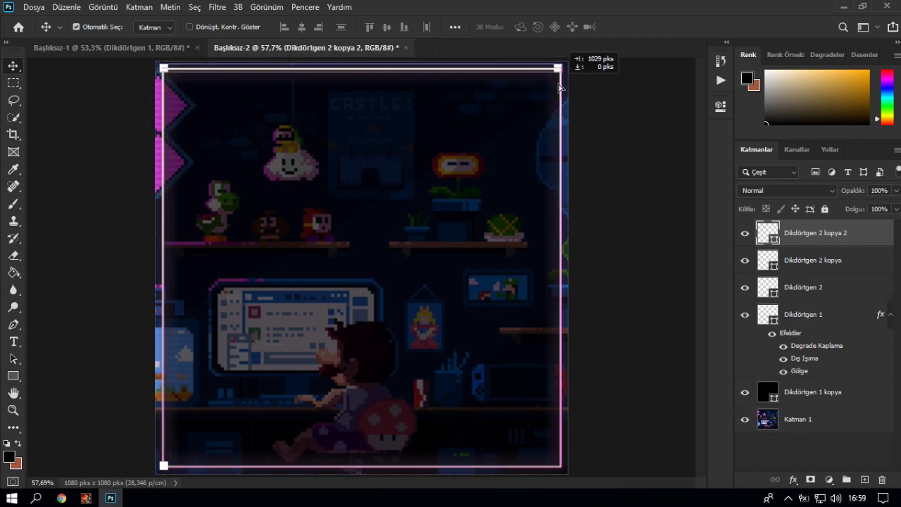
{"action": "left_click_drag", "start_coordinate": [560, 87], "coordinate": [563, 90]}
{"action": "key", "text": "ctrl"}
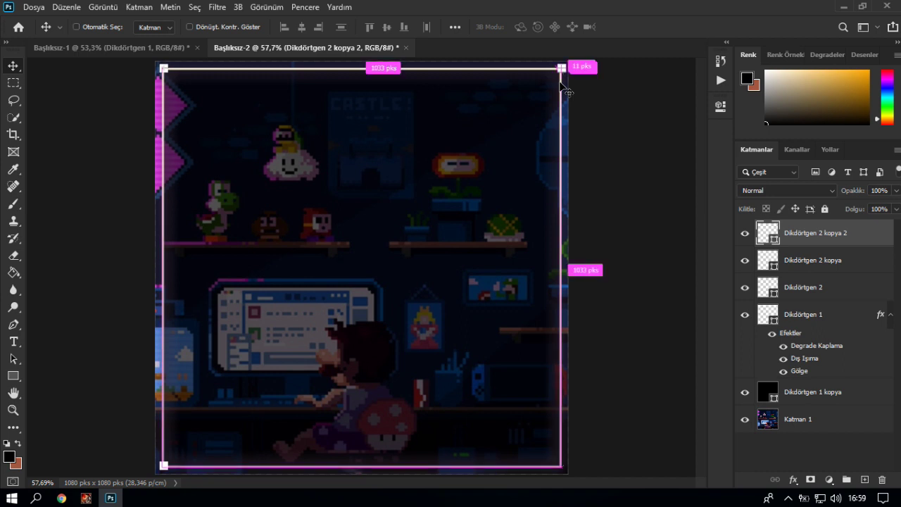
{"action": "key", "text": "ctrl+j"}
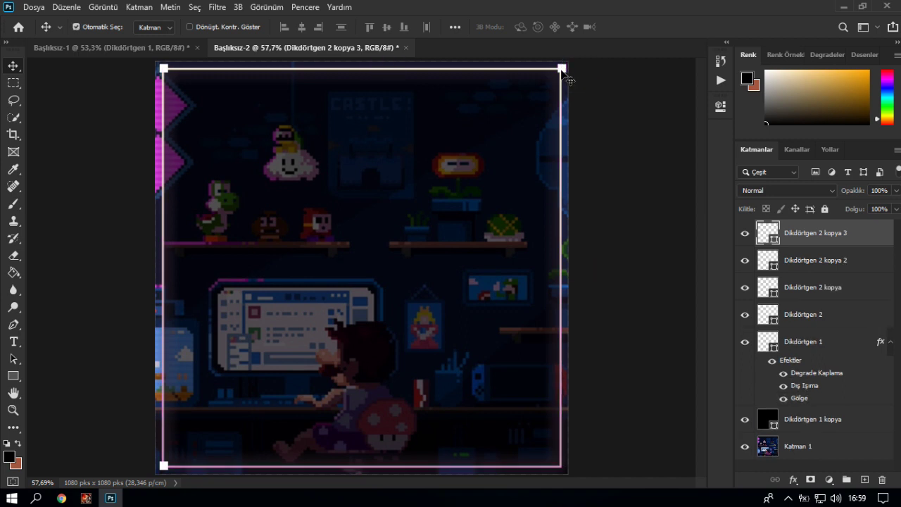
{"action": "left_click_drag", "start_coordinate": [562, 74], "coordinate": [568, 468]}
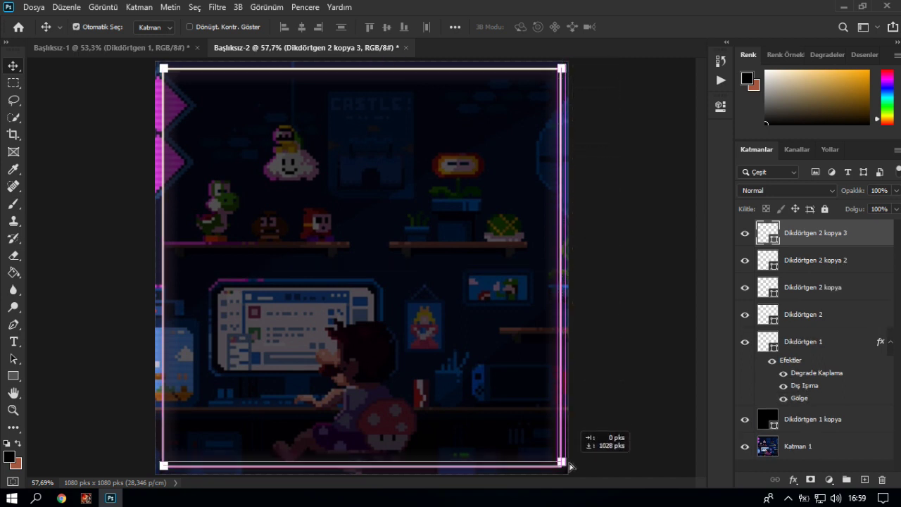
{"action": "left_click_drag", "start_coordinate": [569, 468], "coordinate": [568, 468]}
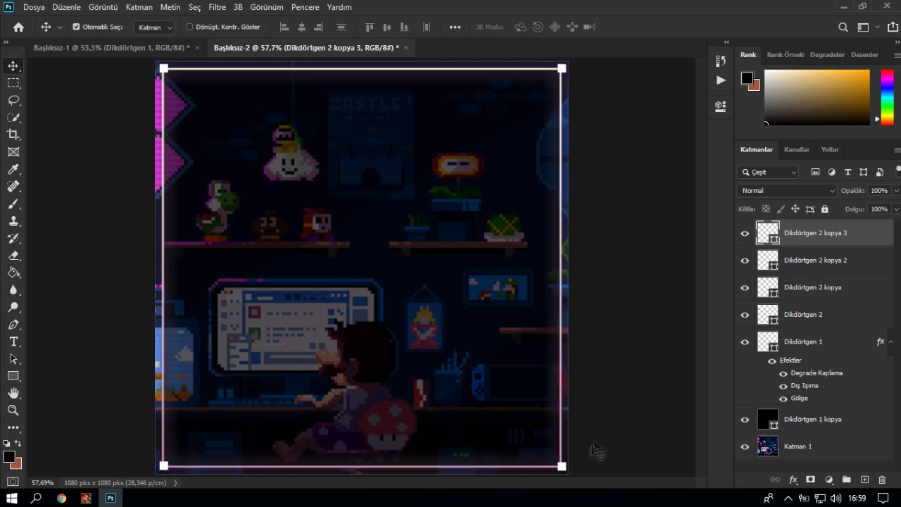
{"action": "scroll", "coordinate": [478, 301], "scroll_direction": "down", "scroll_amount": 5}
{"action": "scroll", "coordinate": [476, 302], "scroll_direction": "up", "scroll_amount": 5}
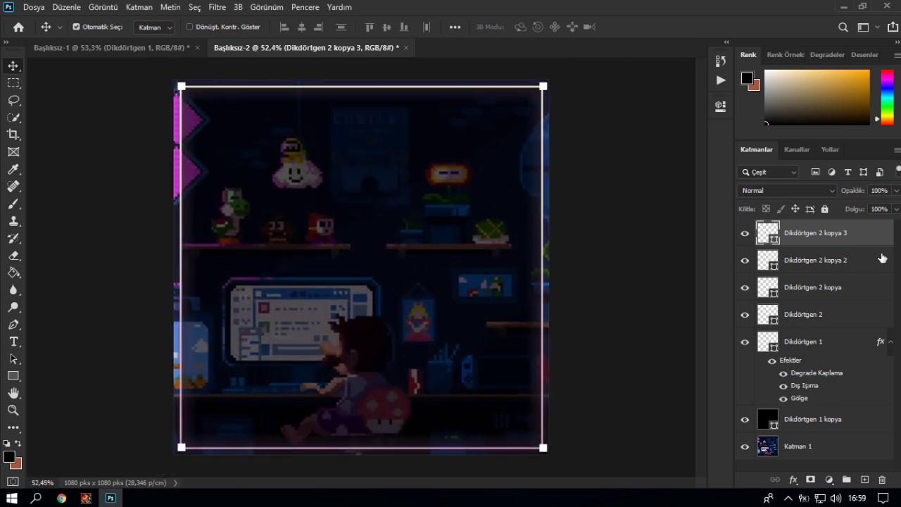
Step: Group the four corner squares into Grup 1
{"action": "left_click", "coordinate": [852, 259], "text": "ctrl"}
{"action": "left_click", "coordinate": [841, 296], "text": "ctrl"}
{"action": "left_click", "coordinate": [837, 324], "text": "ctrl"}
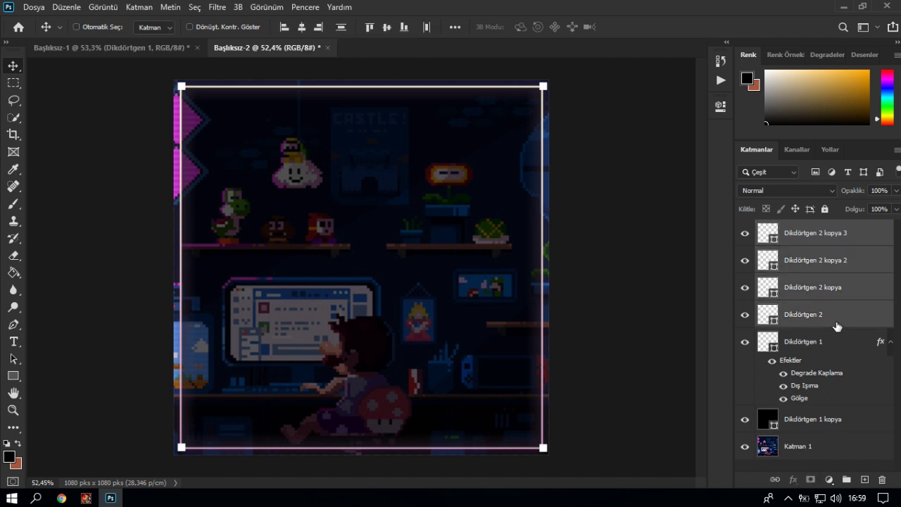
{"action": "key", "text": "ctrl+g"}
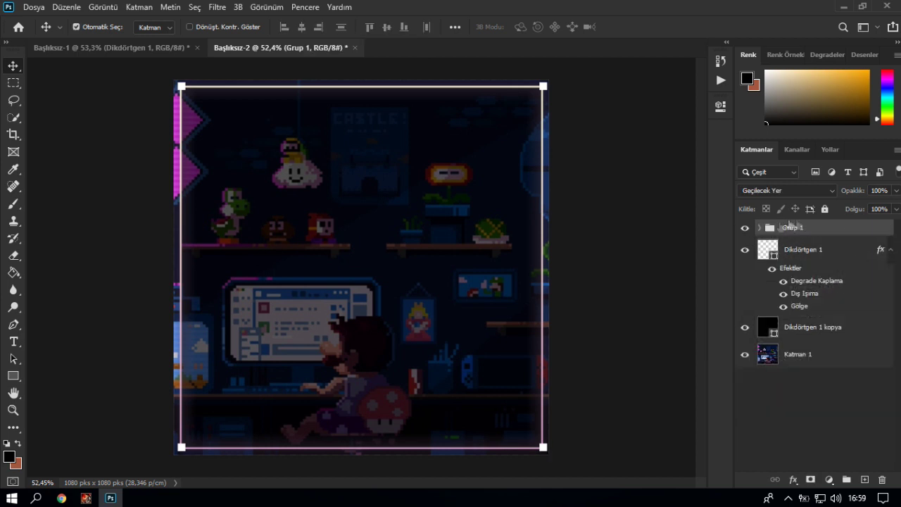
{"action": "left_click", "coordinate": [759, 228]}
{"action": "left_click", "coordinate": [850, 251]}
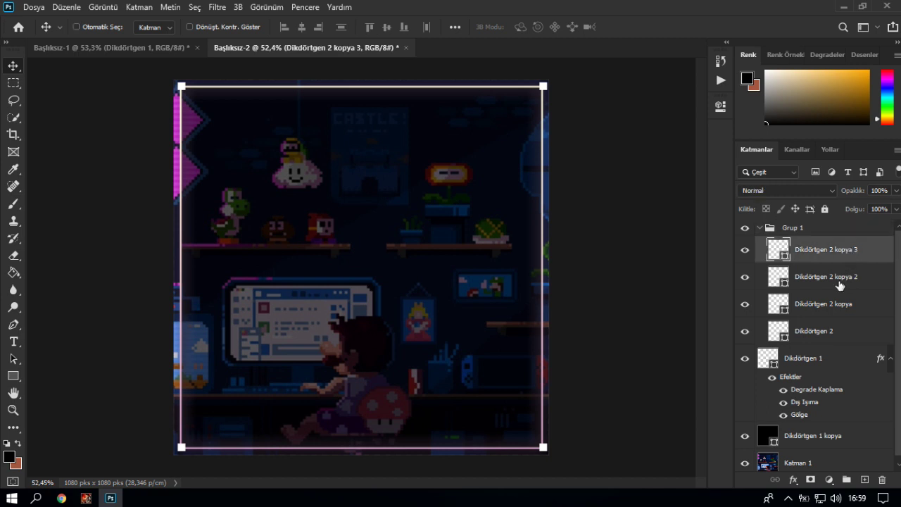
{"action": "left_click", "coordinate": [836, 329]}
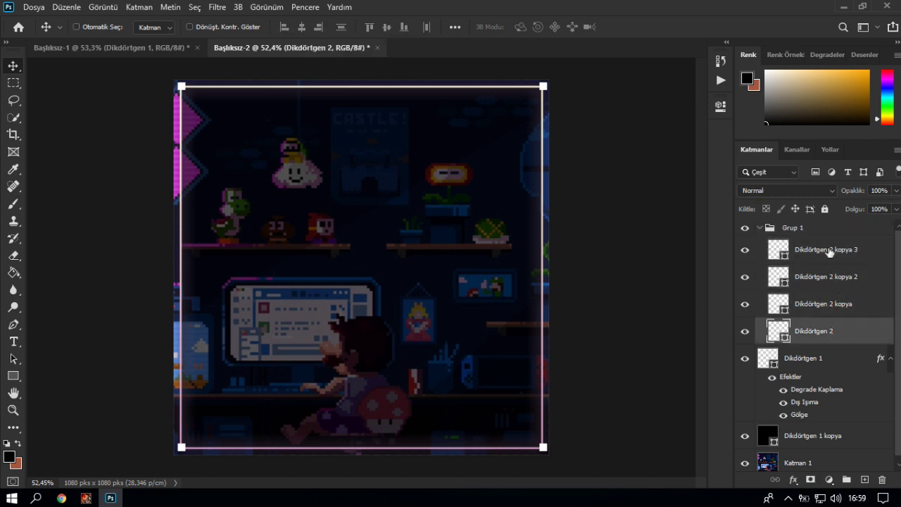
{"action": "left_click", "coordinate": [869, 230]}
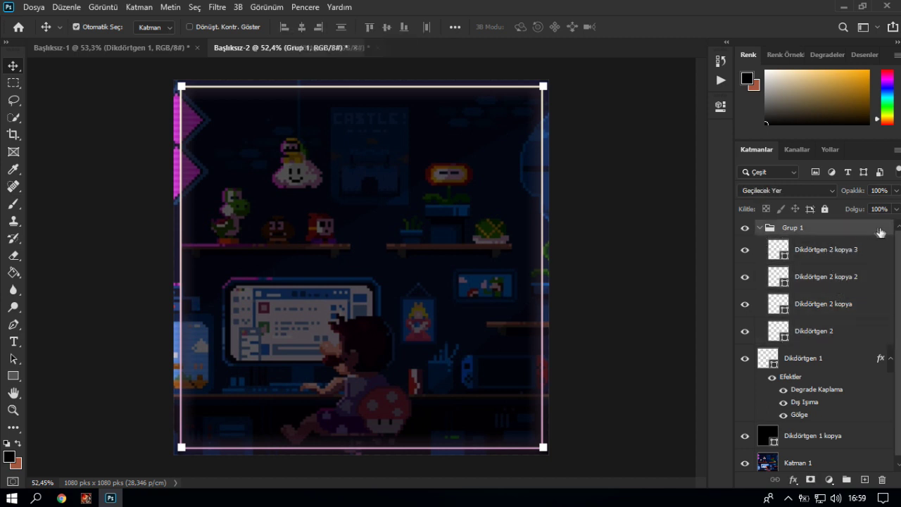
Step: Copy Dikdörtgen 1's layer style and paste it onto Grup 1
{"action": "right_click", "coordinate": [847, 360]}
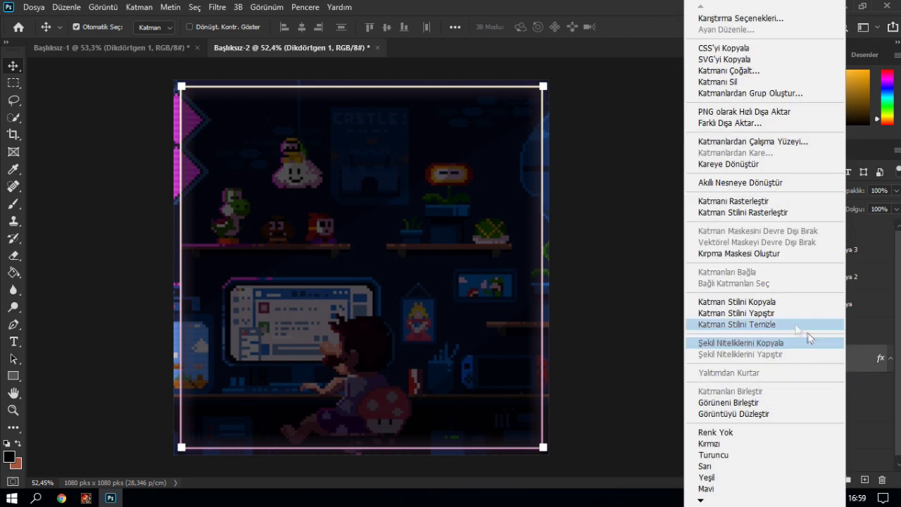
{"action": "left_click", "coordinate": [781, 305]}
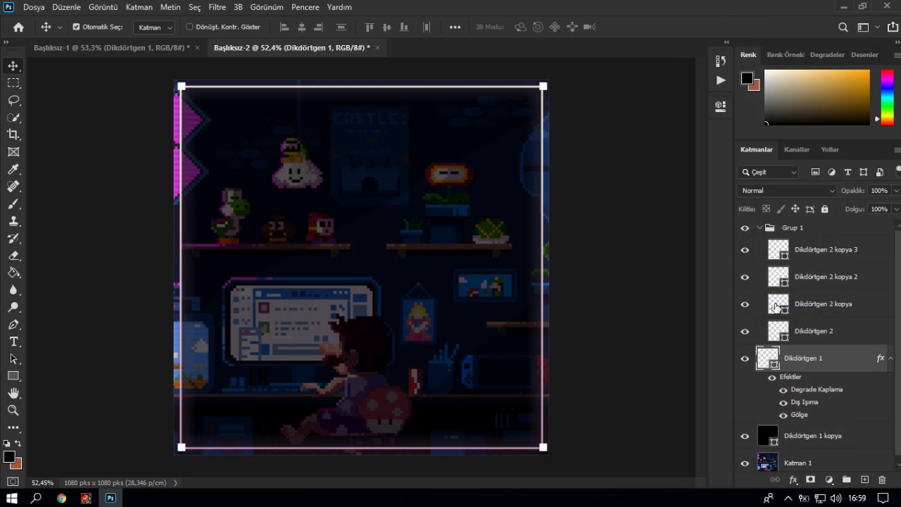
{"action": "right_click", "coordinate": [822, 232]}
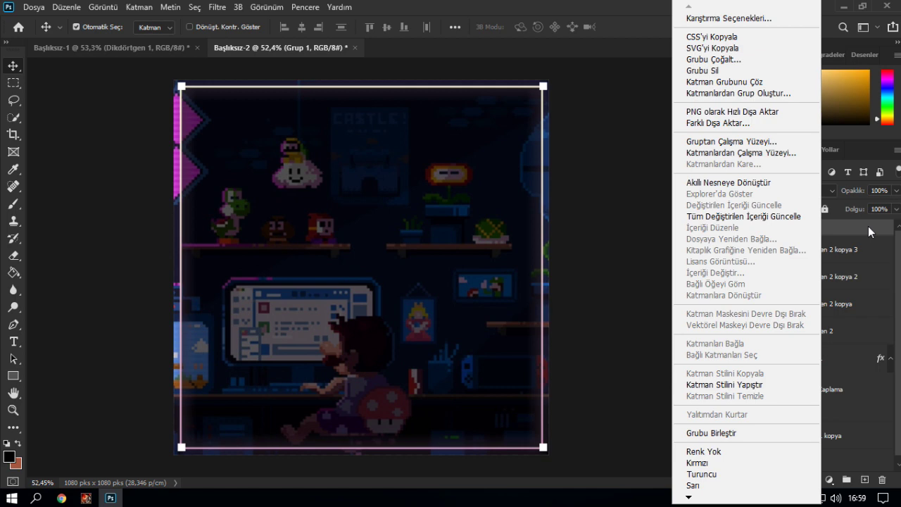
{"action": "left_click", "coordinate": [868, 225]}
{"action": "right_click", "coordinate": [843, 225]}
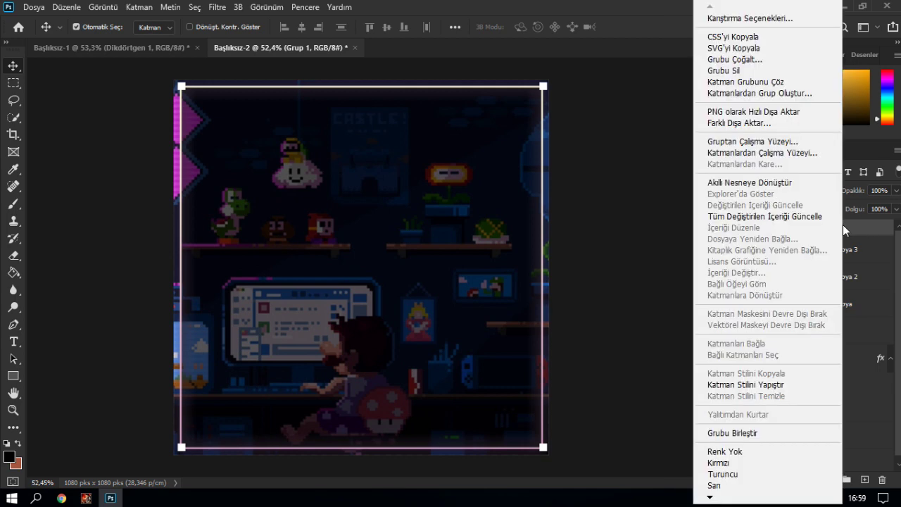
{"action": "left_click", "coordinate": [765, 386]}
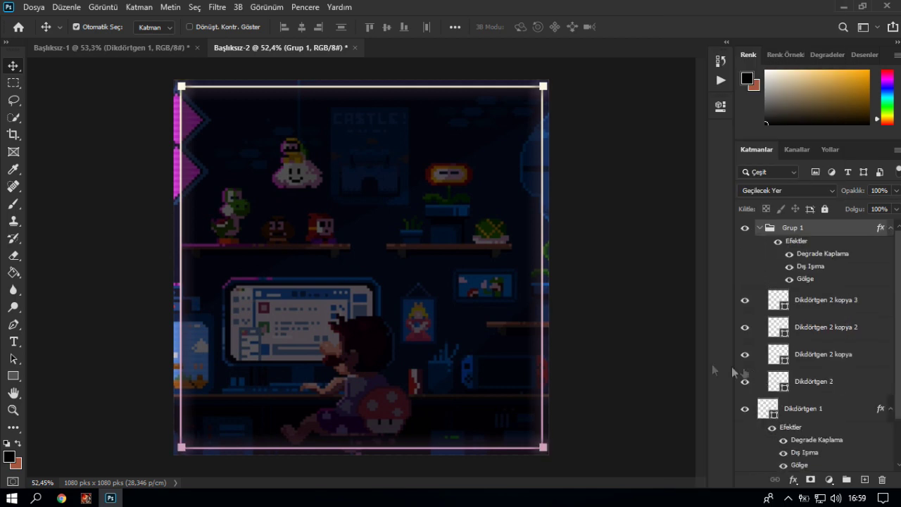
{"action": "scroll", "coordinate": [443, 199], "scroll_direction": "down", "scroll_amount": 3, "text": "alt"}
{"action": "scroll", "coordinate": [449, 226], "scroll_direction": "up", "scroll_amount": 3, "text": "alt"}
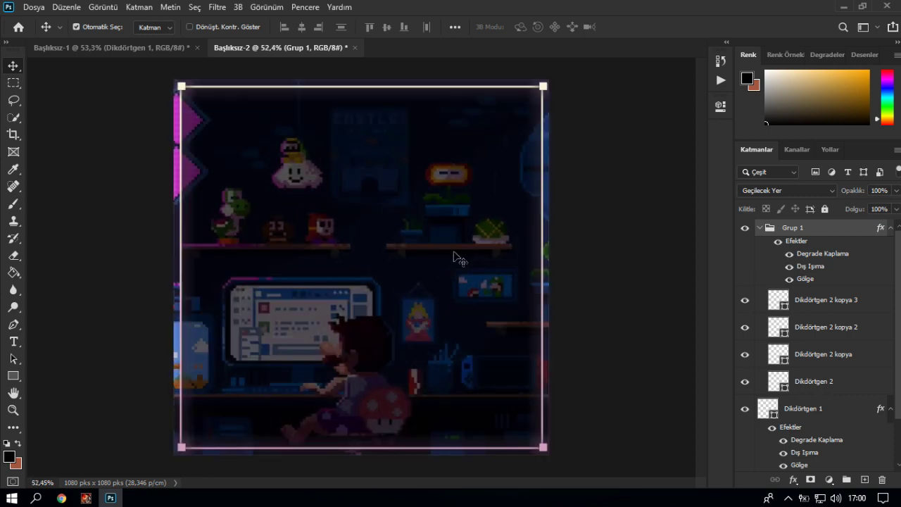
{"action": "double_click", "coordinate": [878, 228]}
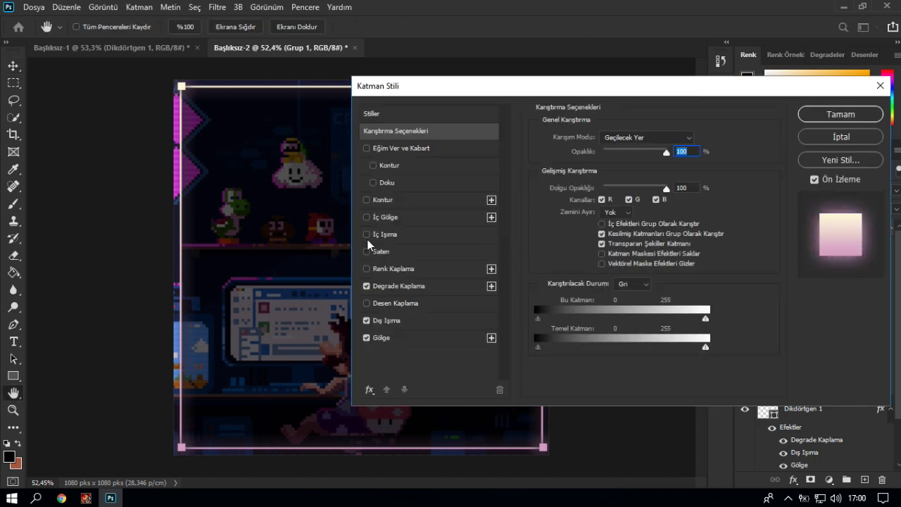
Step: Enable İç Işıma at 100% opacity and 9 px, and set Grup 1's shadow size to 22
{"action": "left_click", "coordinate": [374, 239]}
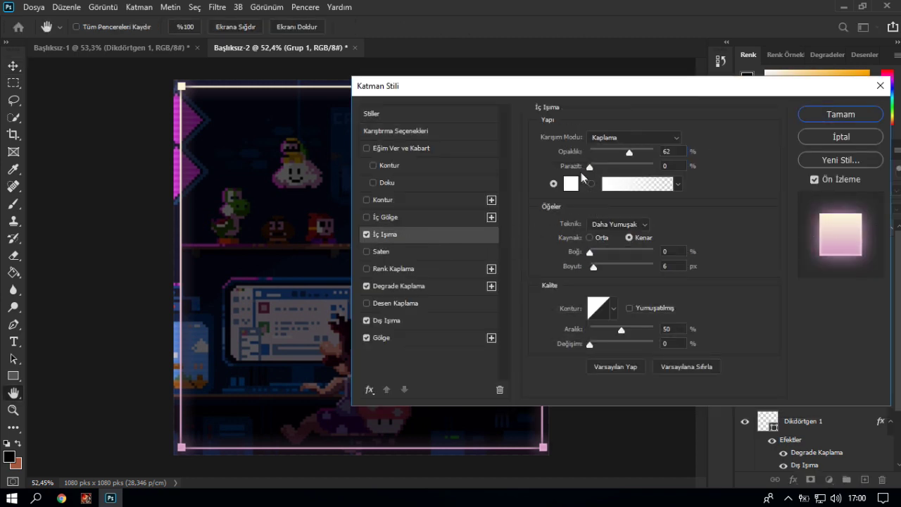
{"action": "left_click_drag", "start_coordinate": [575, 151], "coordinate": [758, 156]}
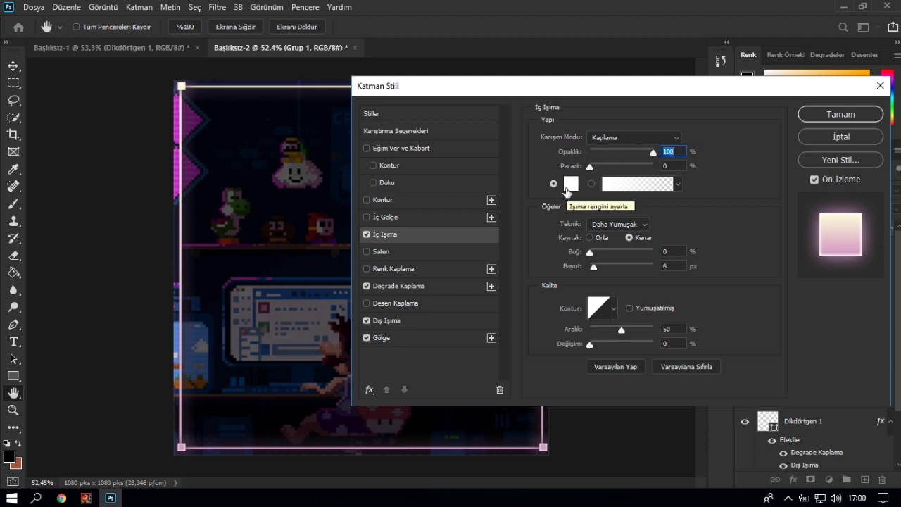
{"action": "left_click_drag", "start_coordinate": [570, 267], "coordinate": [574, 266]}
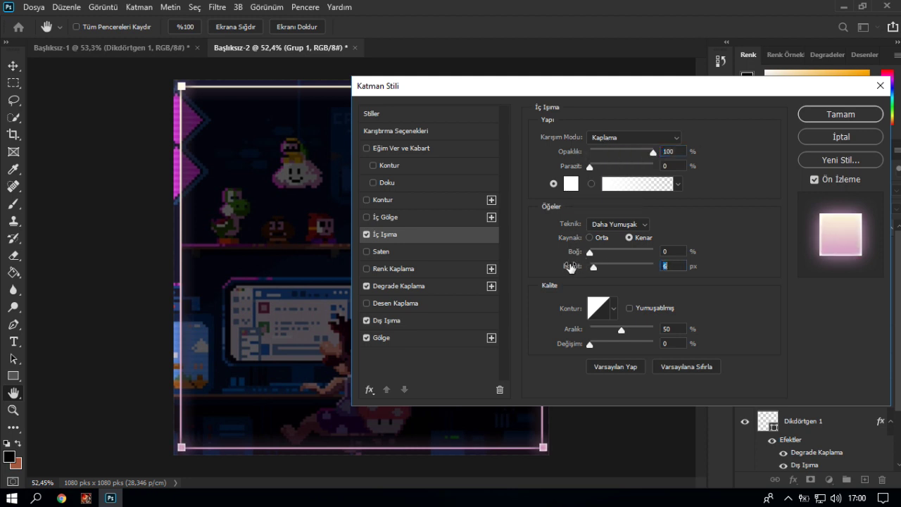
{"action": "left_click", "coordinate": [383, 337]}
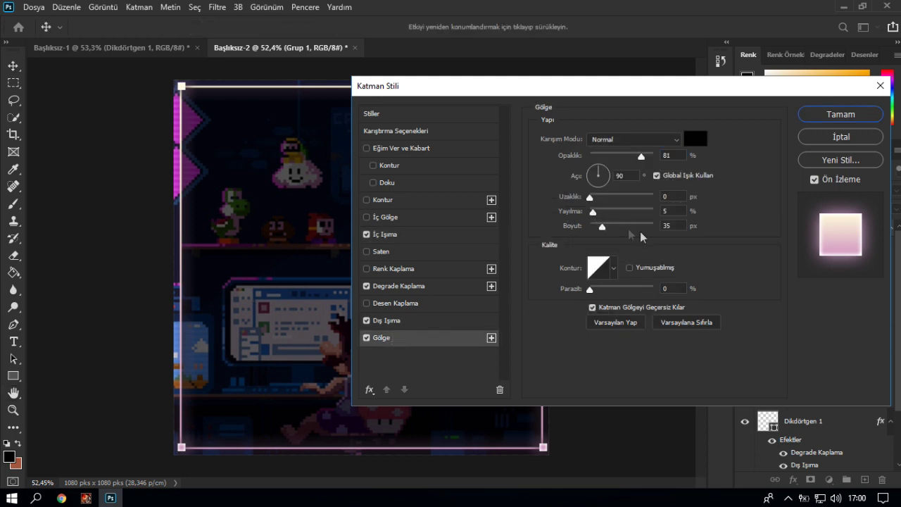
{"action": "left_click_drag", "start_coordinate": [578, 230], "coordinate": [571, 226]}
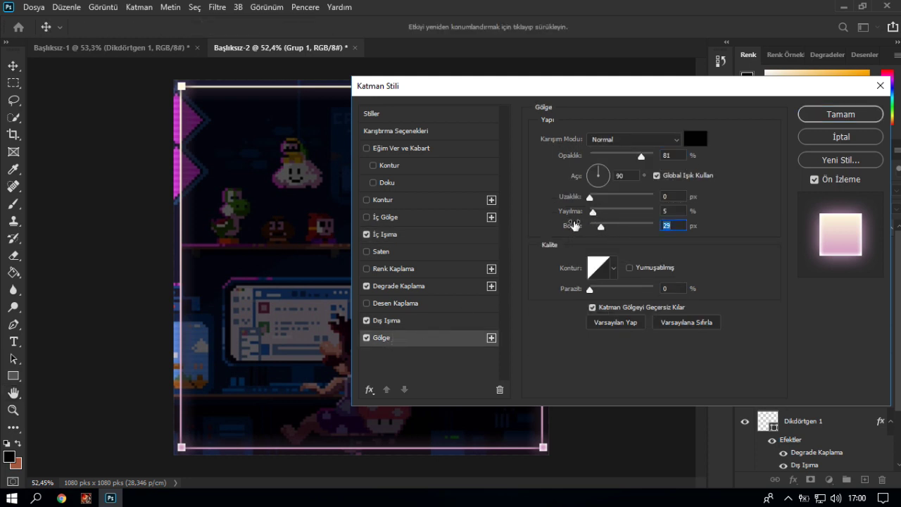
{"action": "left_click", "coordinate": [815, 120]}
{"action": "scroll", "coordinate": [358, 114], "scroll_direction": "down", "scroll_amount": 3}
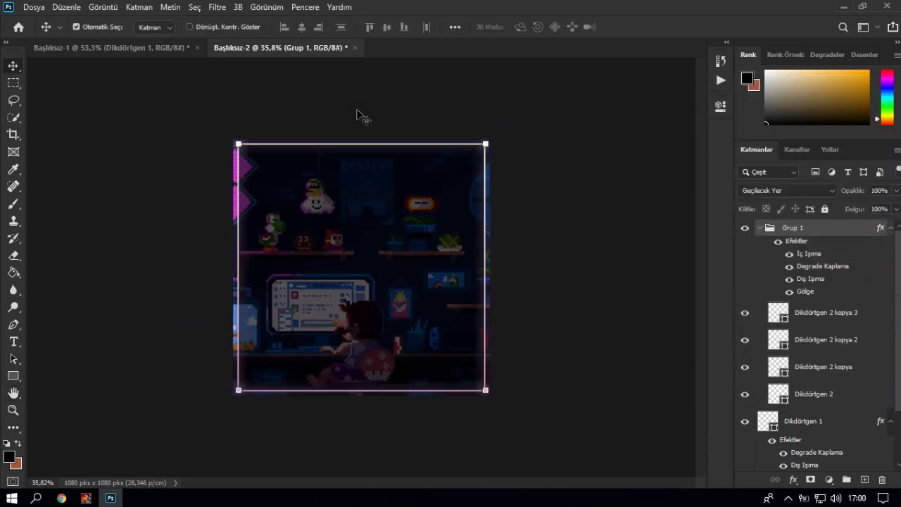
Step: Collapse Grup 1 and add a new empty layer on top set to Kaplama (Overlay)
{"action": "scroll", "coordinate": [357, 114], "scroll_direction": "up", "scroll_amount": 2}
{"action": "scroll", "coordinate": [359, 115], "scroll_direction": "up", "scroll_amount": 1}
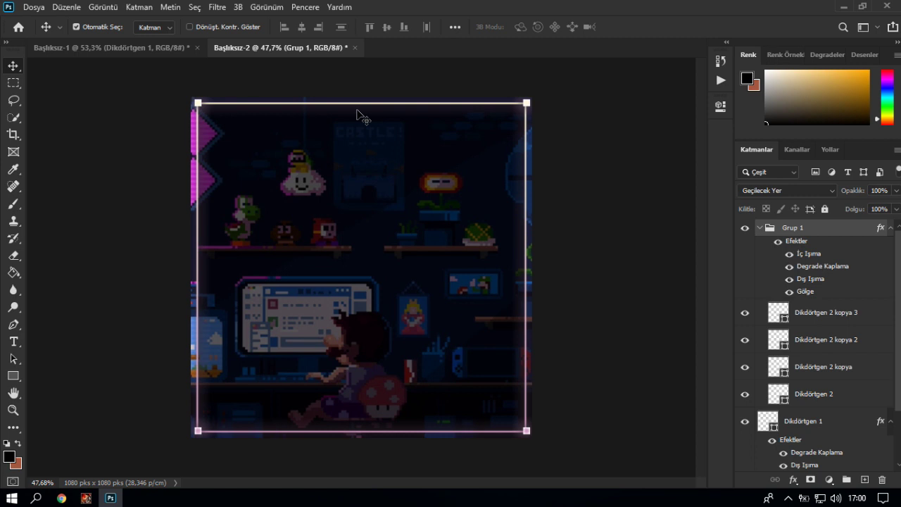
{"action": "left_click", "coordinate": [759, 228]}
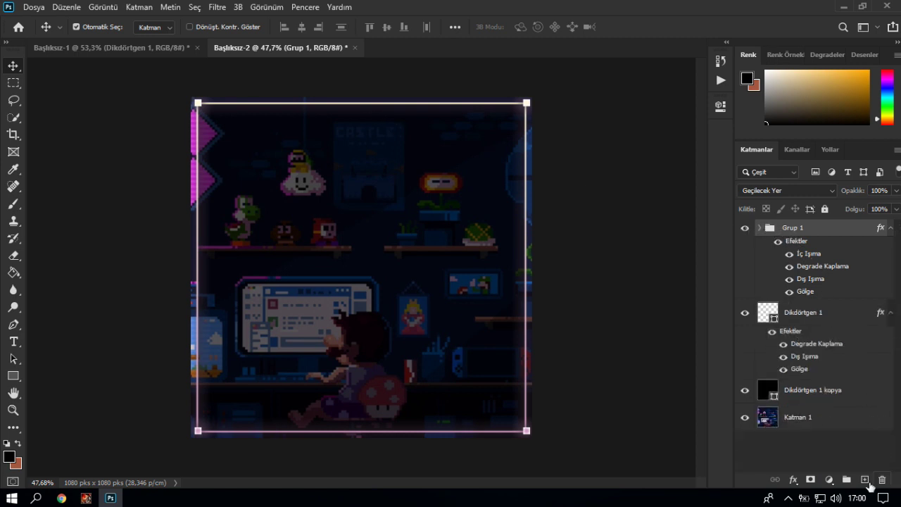
{"action": "left_click", "coordinate": [863, 480]}
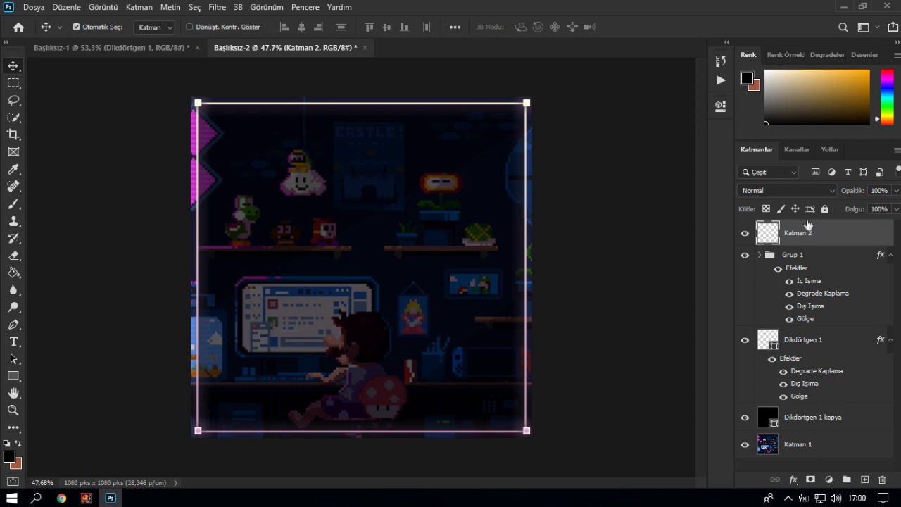
{"action": "left_click", "coordinate": [783, 187]}
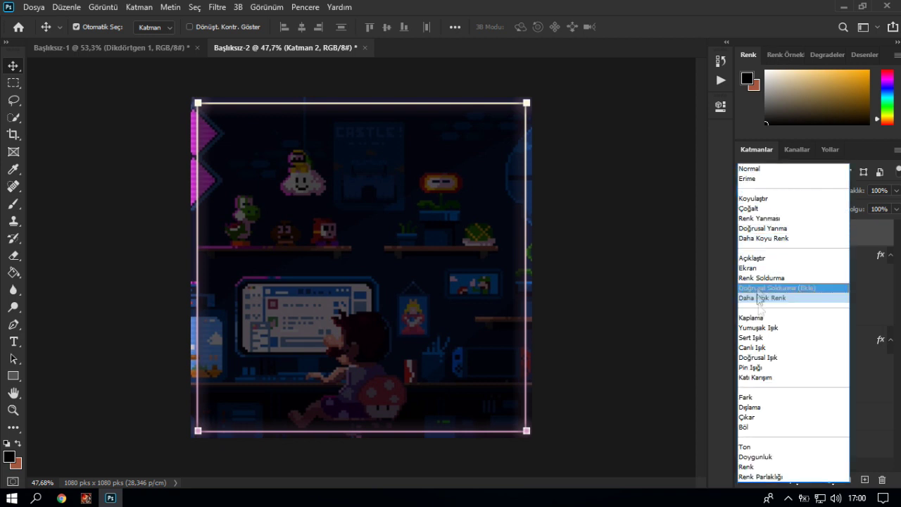
{"action": "left_click", "coordinate": [768, 323]}
Step: Select the Brush tool with white (#ffffff) as the foreground colour
{"action": "left_click", "coordinate": [14, 203]}
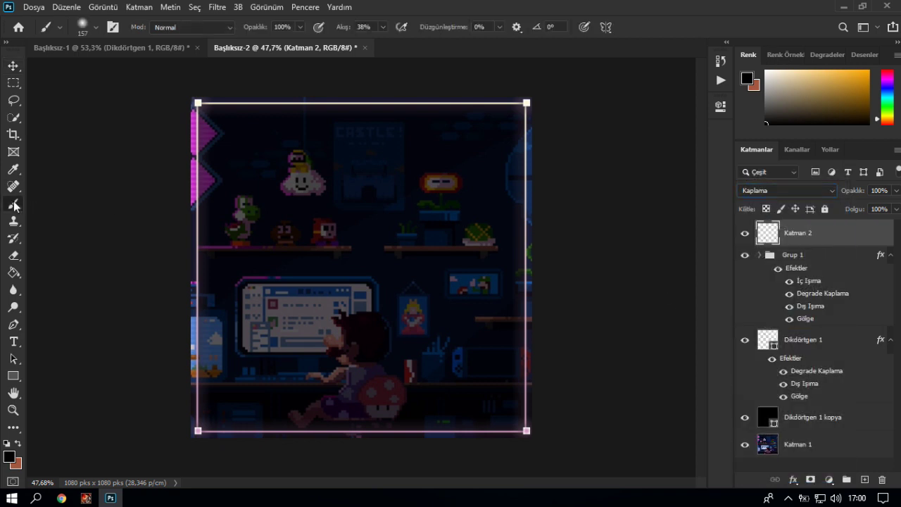
{"action": "left_click", "coordinate": [9, 456]}
{"action": "type", "text": "ffffff"}
{"action": "left_click", "coordinate": [864, 90]}
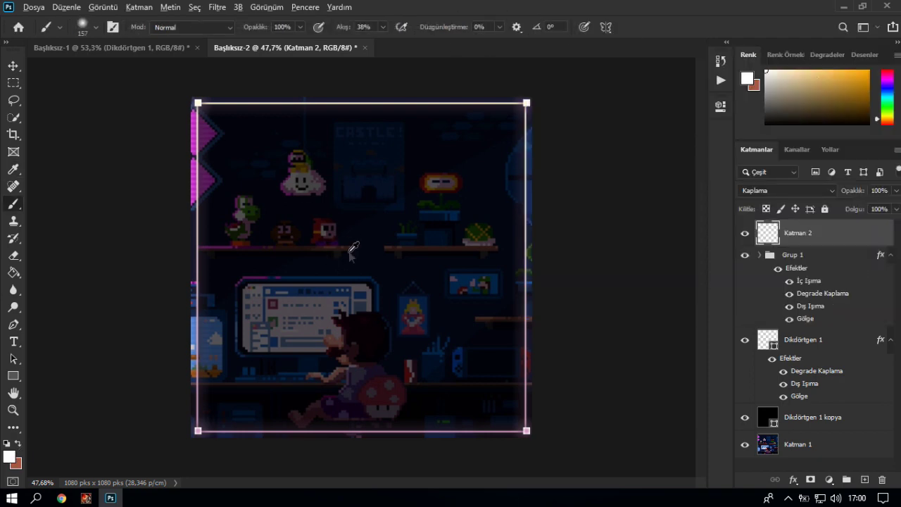
Step: Paint white glow on the bottom-left, top-right and bottom-right frame corners with a 70 px brush
{"action": "scroll", "coordinate": [274, 345], "scroll_direction": "up", "scroll_amount": 2}
{"action": "scroll", "coordinate": [175, 420], "scroll_direction": "up", "scroll_amount": 4}
{"action": "left_click_drag", "start_coordinate": [211, 380], "coordinate": [340, 112]}
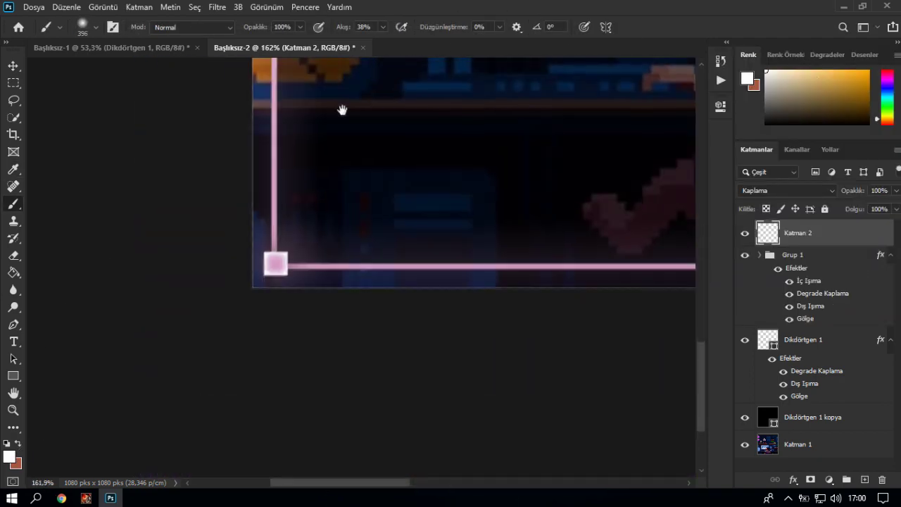
{"action": "left_click_drag", "start_coordinate": [179, 263], "coordinate": [289, 253]}
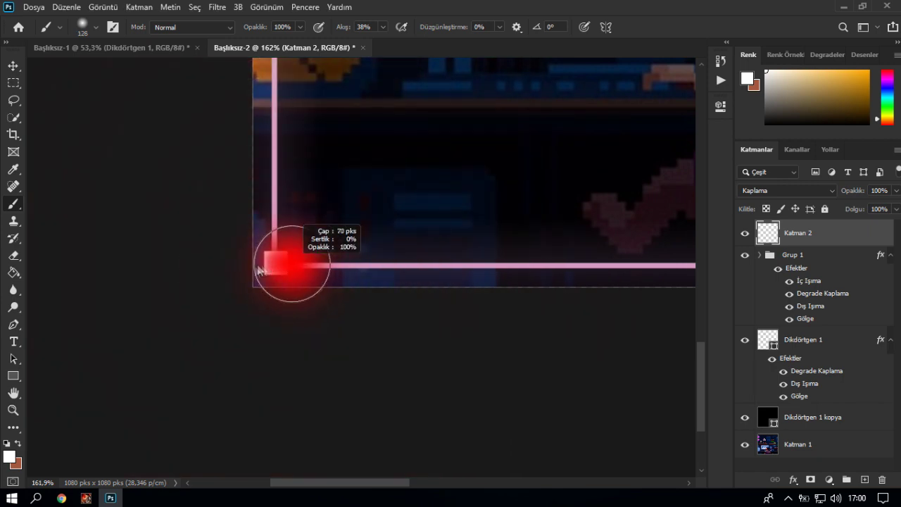
{"action": "left_click", "coordinate": [275, 262]}
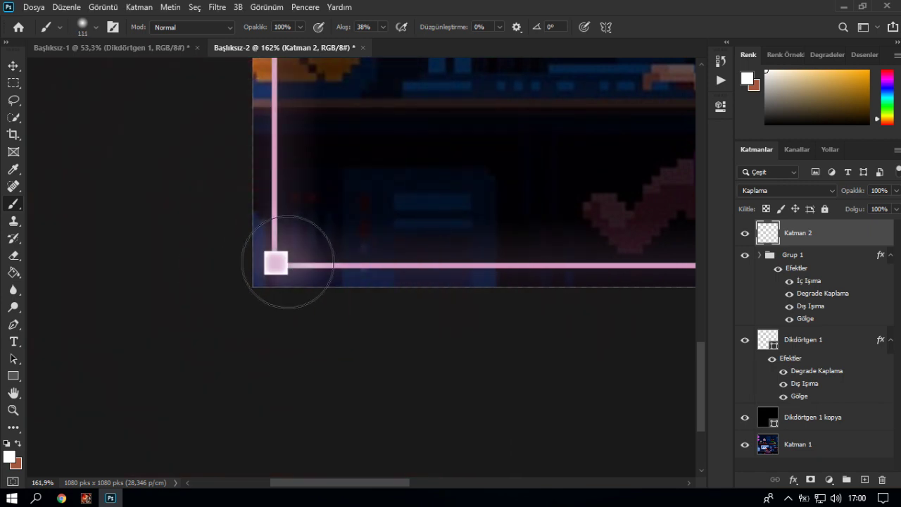
{"action": "scroll", "coordinate": [275, 260], "scroll_direction": "down", "scroll_amount": 2}
{"action": "scroll", "coordinate": [298, 251], "scroll_direction": "down", "scroll_amount": 3}
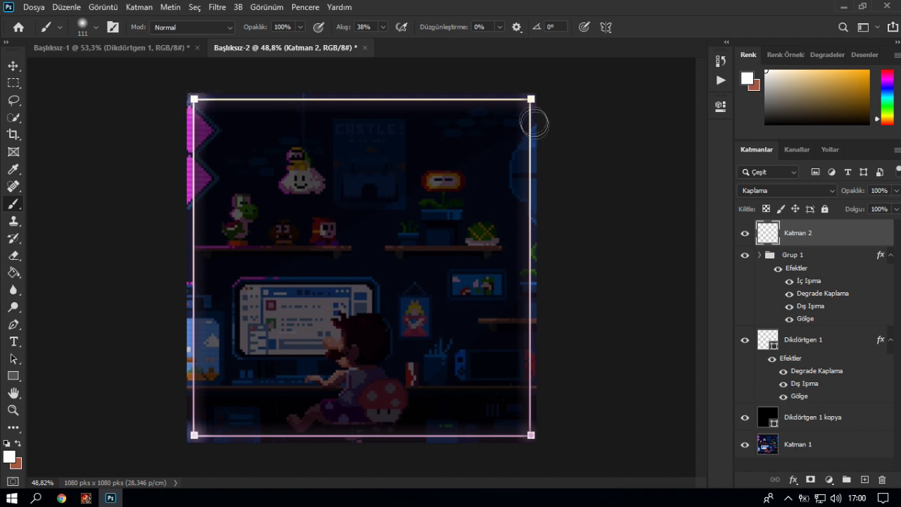
{"action": "left_click_drag", "start_coordinate": [530, 101], "coordinate": [532, 123]}
{"action": "left_click", "coordinate": [524, 432]}
Step: Delete the painted glow layer and add a fresh Kaplama (Overlay) layer
{"action": "scroll", "coordinate": [410, 313], "scroll_direction": "down", "scroll_amount": 2}
{"action": "scroll", "coordinate": [386, 296], "scroll_direction": "up", "scroll_amount": 2}
{"action": "scroll", "coordinate": [387, 352], "scroll_direction": "up", "scroll_amount": 1}
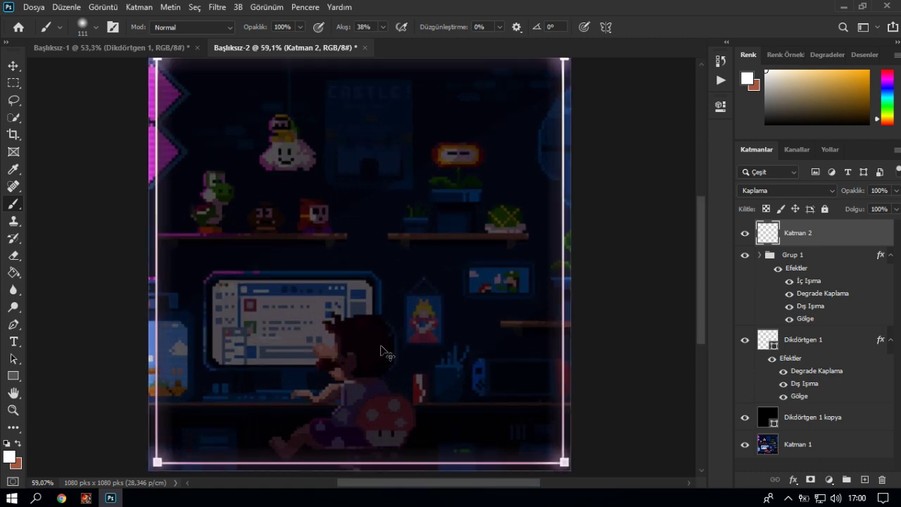
{"action": "left_click", "coordinate": [882, 480]}
{"action": "left_click", "coordinate": [864, 479]}
{"action": "left_click", "coordinate": [786, 188]}
{"action": "left_click", "coordinate": [757, 318]}
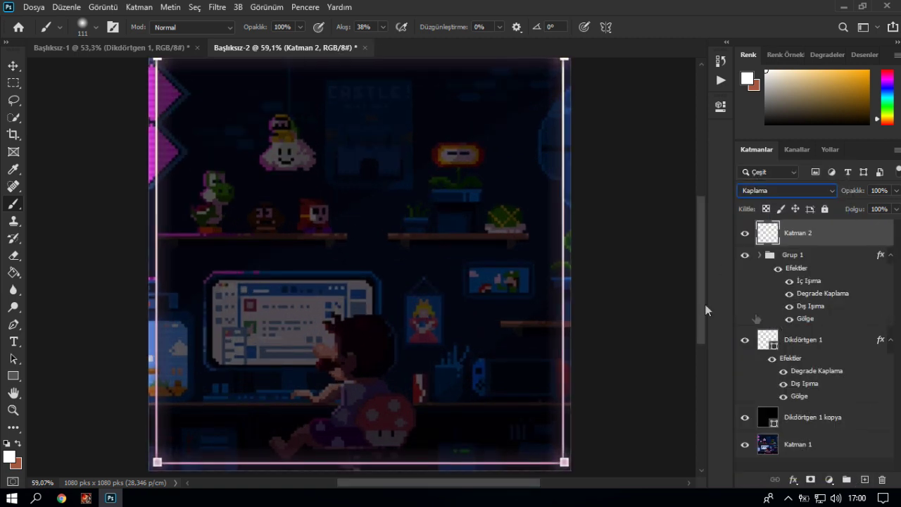
Step: Resize the soft brush to 361 px and bring up the Başlıksız-1 OYUN ADI document
{"action": "scroll", "coordinate": [316, 214], "scroll_direction": "down", "scroll_amount": 2}
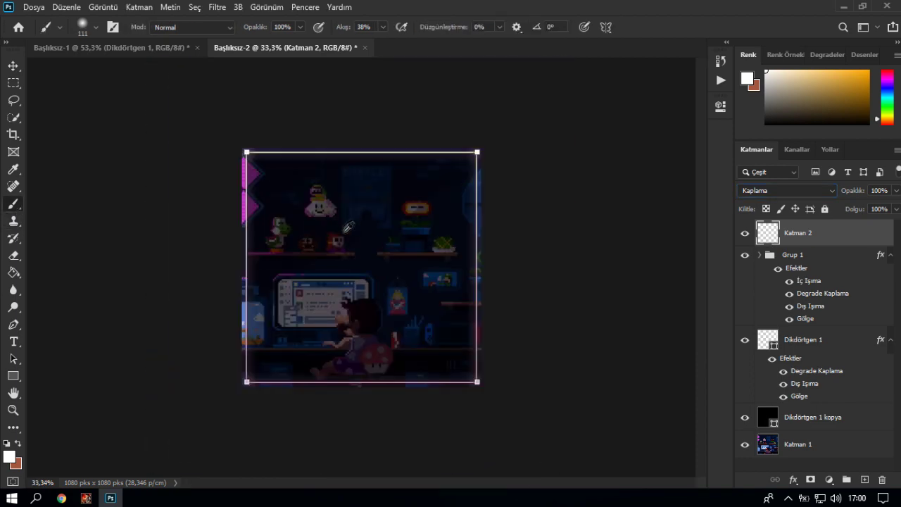
{"action": "scroll", "coordinate": [348, 226], "scroll_direction": "up", "scroll_amount": 1}
{"action": "left_click_drag", "start_coordinate": [314, 218], "coordinate": [365, 232]}
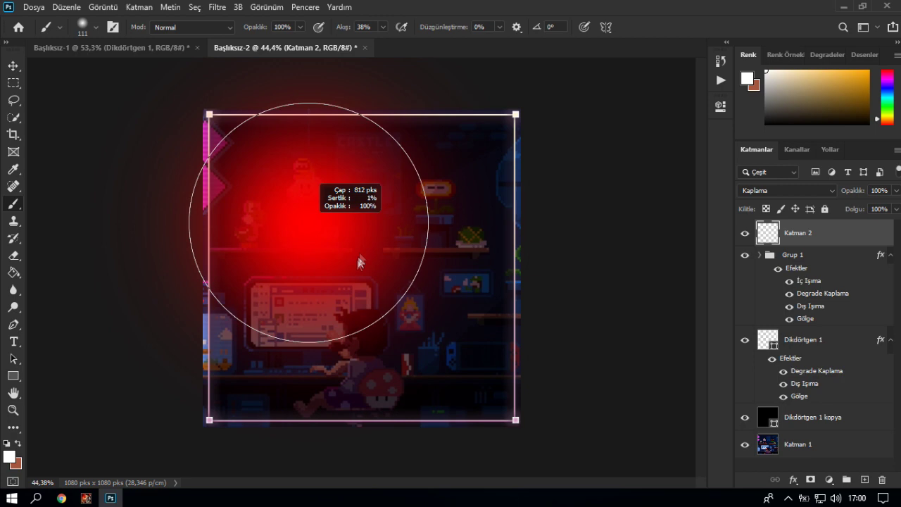
{"action": "left_click_drag", "start_coordinate": [365, 233], "coordinate": [370, 243]}
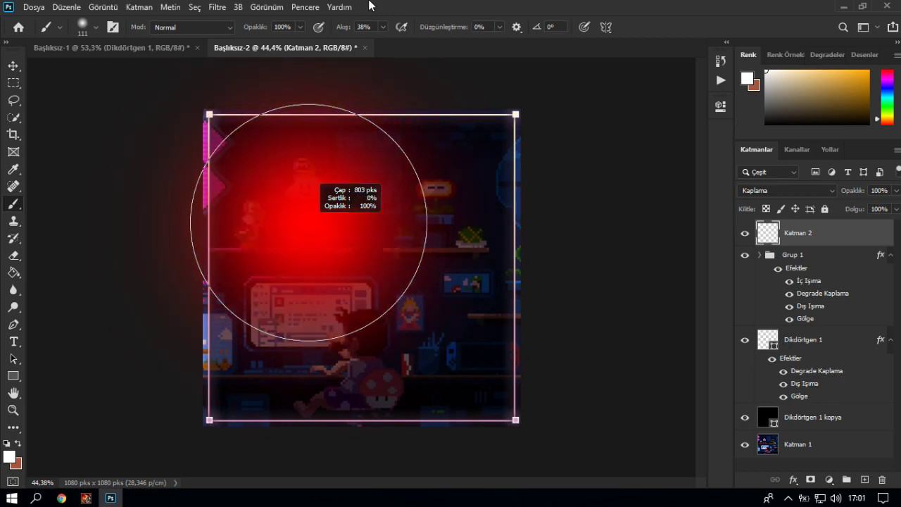
{"action": "scroll", "coordinate": [217, 417], "scroll_direction": "up", "scroll_amount": 1}
{"action": "scroll", "coordinate": [217, 417], "scroll_direction": "down", "scroll_amount": 2}
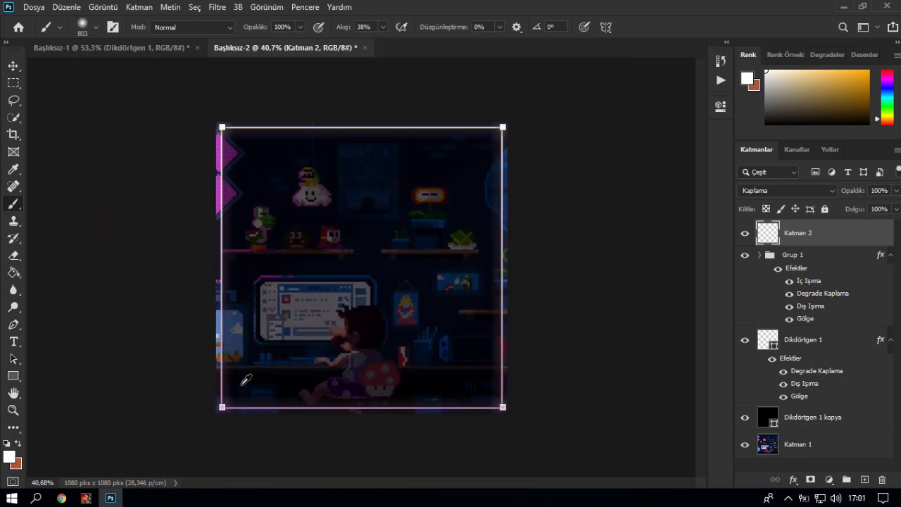
{"action": "left_click_drag", "start_coordinate": [235, 389], "coordinate": [202, 408]}
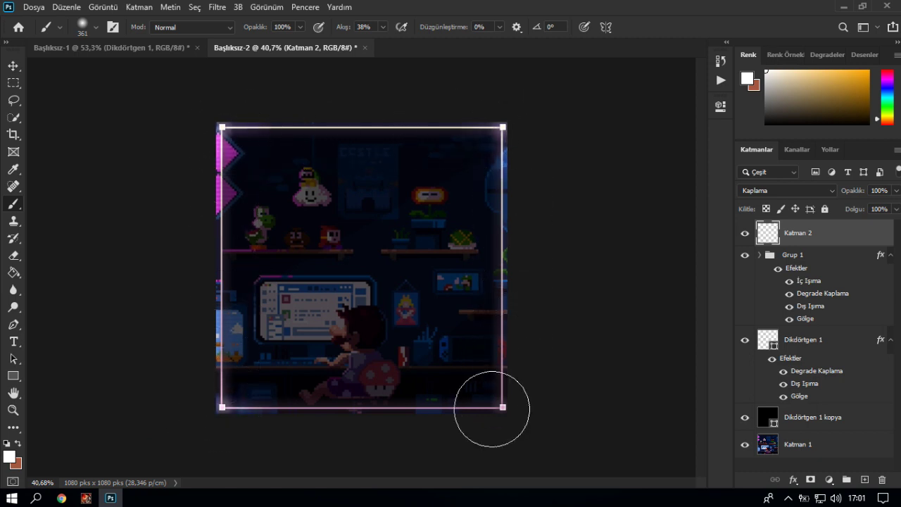
{"action": "scroll", "coordinate": [373, 330], "scroll_direction": "down", "scroll_amount": 2}
{"action": "scroll", "coordinate": [373, 330], "scroll_direction": "up", "scroll_amount": 2}
{"action": "scroll", "coordinate": [270, 216], "scroll_direction": "up", "scroll_amount": 1}
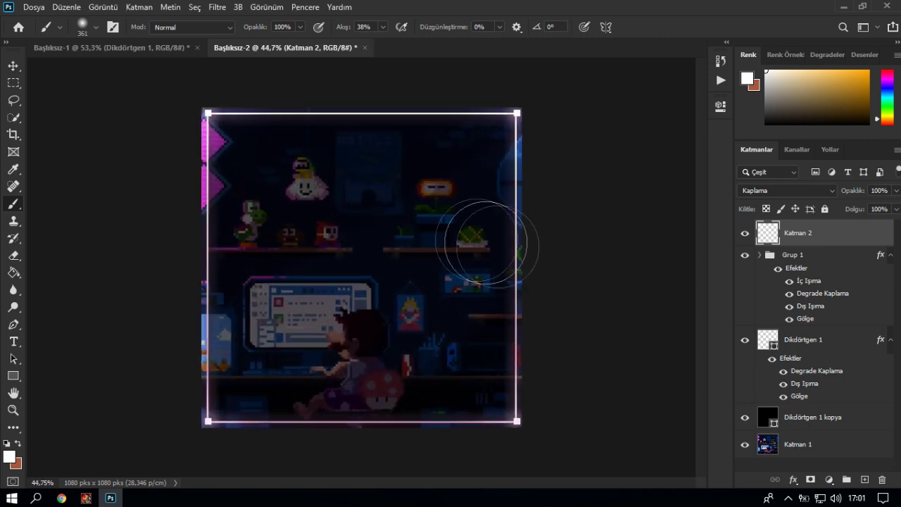
{"action": "left_click", "coordinate": [134, 52]}
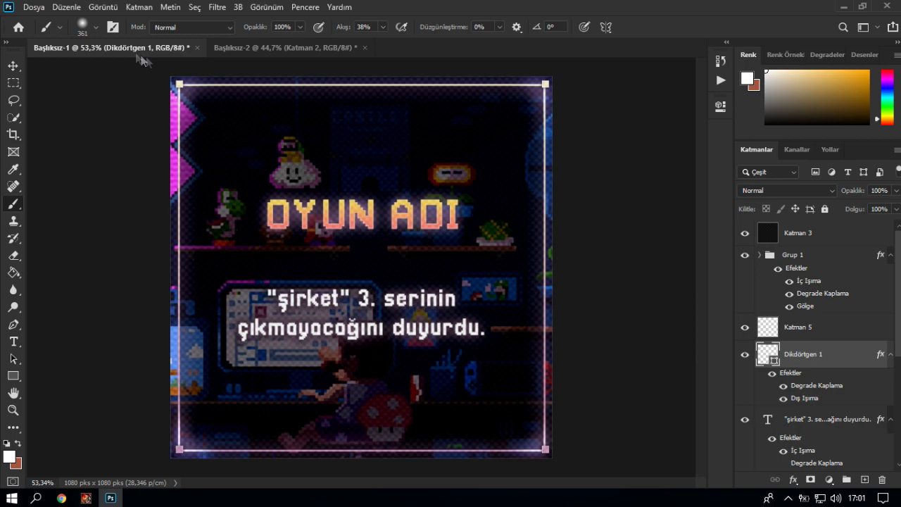
Step: Scroll Başlıksız-1, return to the Başlıksız-2 poster, then switch to Google Chrome
{"action": "scroll", "coordinate": [483, 171], "scroll_direction": "up", "scroll_amount": 3}
{"action": "scroll", "coordinate": [523, 211], "scroll_direction": "up", "scroll_amount": 2}
{"action": "scroll", "coordinate": [449, 195], "scroll_direction": "up", "scroll_amount": 2}
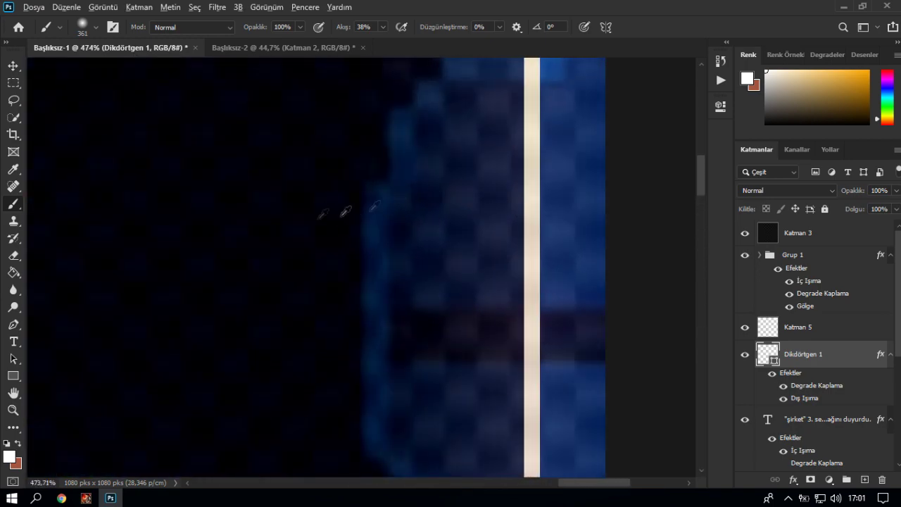
{"action": "scroll", "coordinate": [387, 204], "scroll_direction": "down", "scroll_amount": 2}
{"action": "scroll", "coordinate": [384, 206], "scroll_direction": "down", "scroll_amount": 1}
{"action": "scroll", "coordinate": [383, 207], "scroll_direction": "down", "scroll_amount": 2}
{"action": "scroll", "coordinate": [383, 207], "scroll_direction": "down", "scroll_amount": 2}
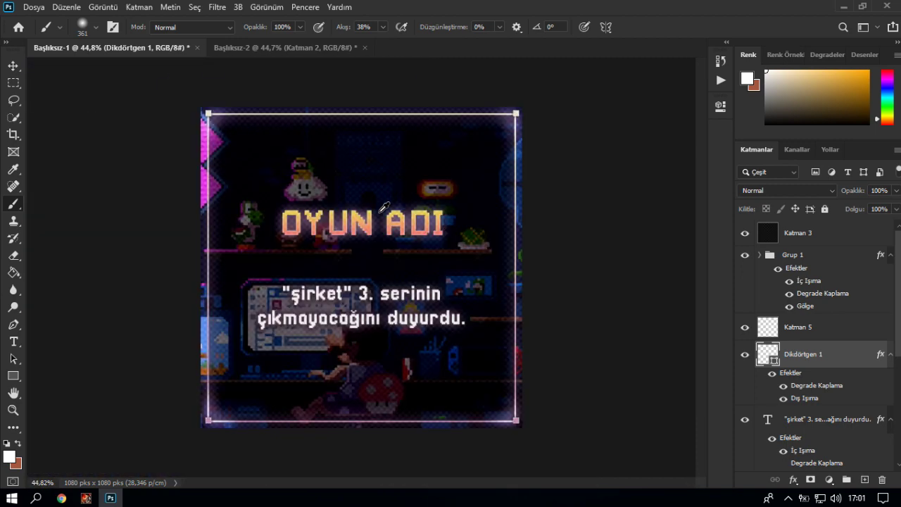
{"action": "left_click", "coordinate": [285, 43]}
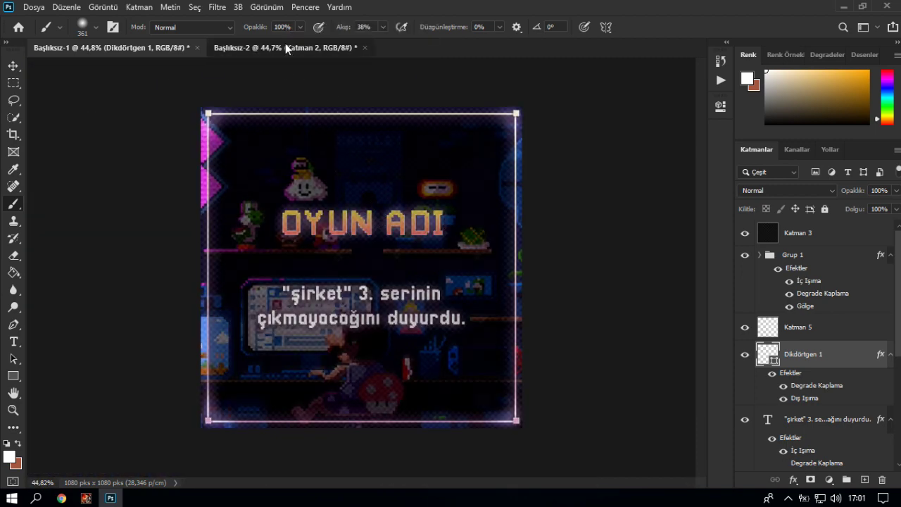
{"action": "left_click", "coordinate": [62, 498]}
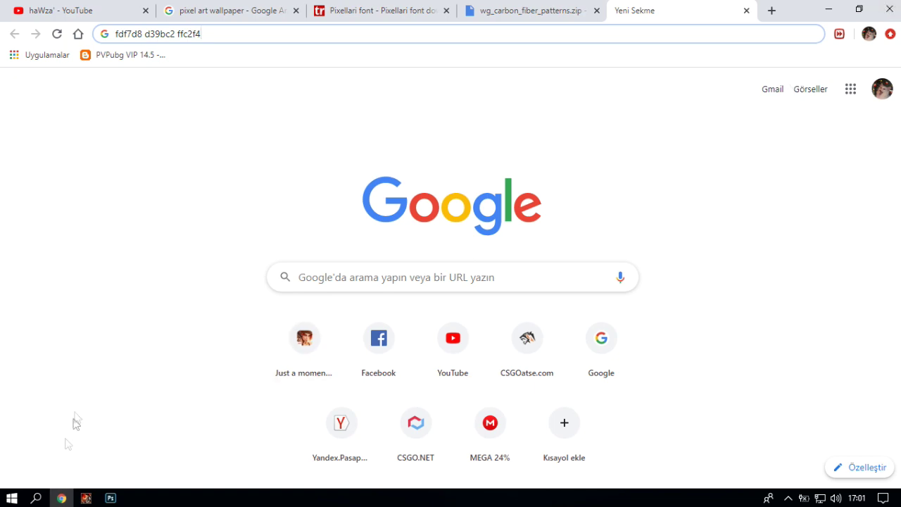
Step: From the desktop, browse to D:\Photoshop\Brush and open wg_carbon_fiber_patterns.pat
{"action": "right_click", "coordinate": [180, 498]}
{"action": "left_click", "coordinate": [266, 414]}
{"action": "double_click", "coordinate": [32, 18]}
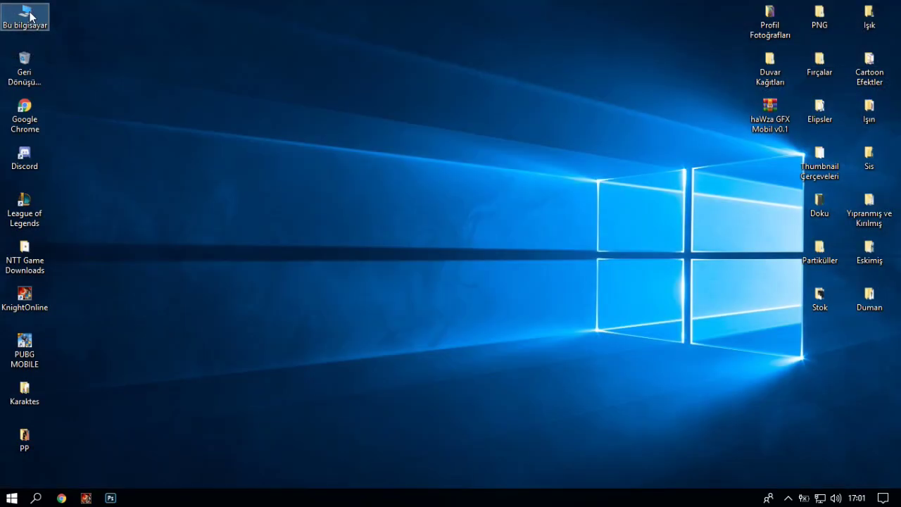
{"action": "double_click", "coordinate": [584, 310]}
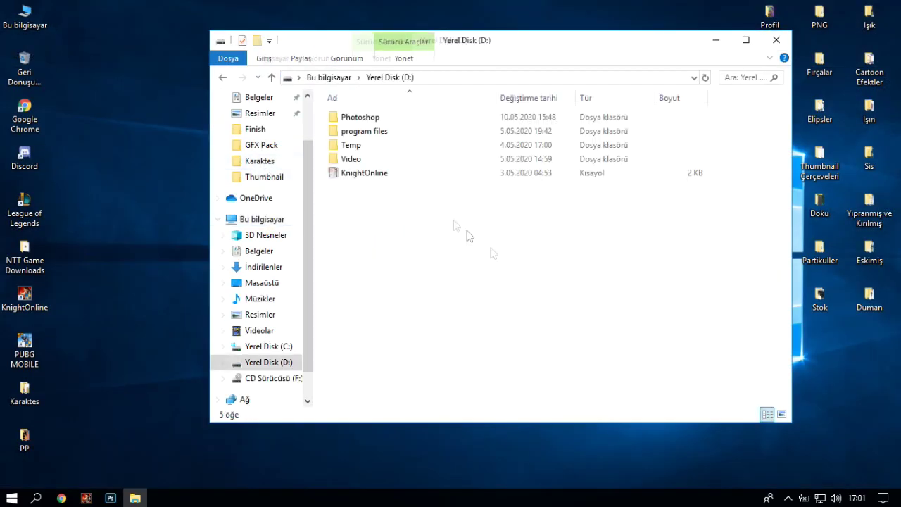
{"action": "double_click", "coordinate": [368, 119]}
{"action": "double_click", "coordinate": [371, 132]}
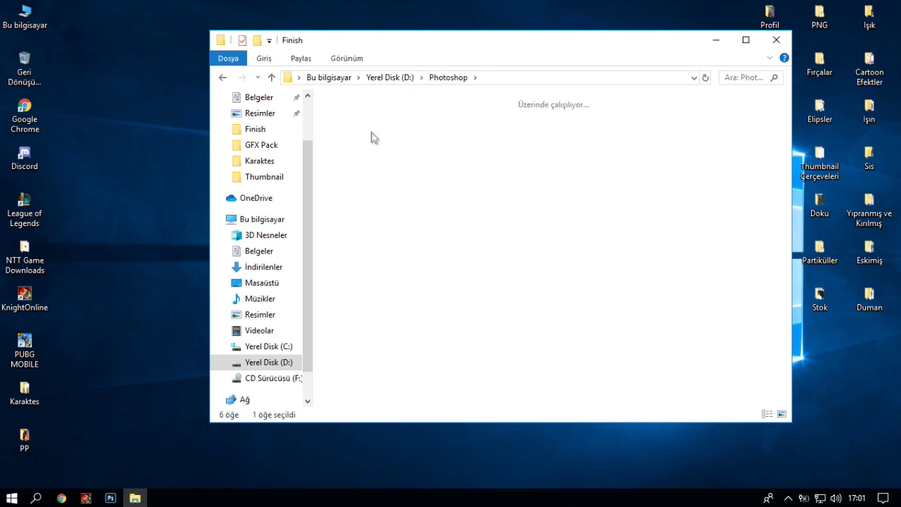
{"action": "left_click", "coordinate": [448, 77]}
{"action": "left_click", "coordinate": [371, 120]}
{"action": "double_click", "coordinate": [370, 118]}
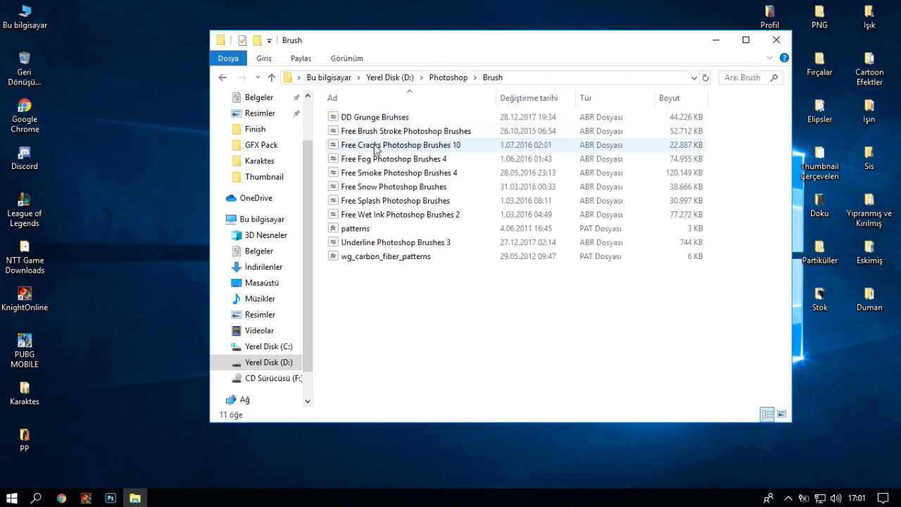
{"action": "left_click", "coordinate": [354, 261]}
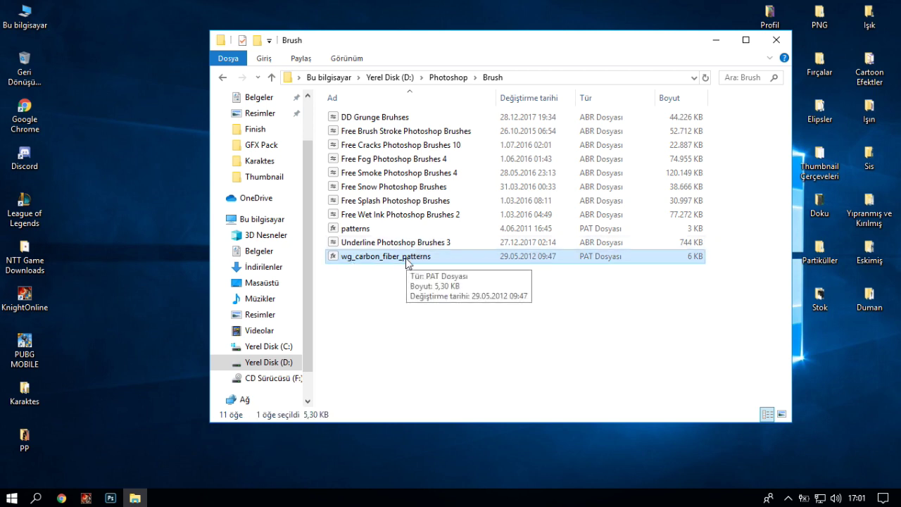
{"action": "double_click", "coordinate": [406, 261]}
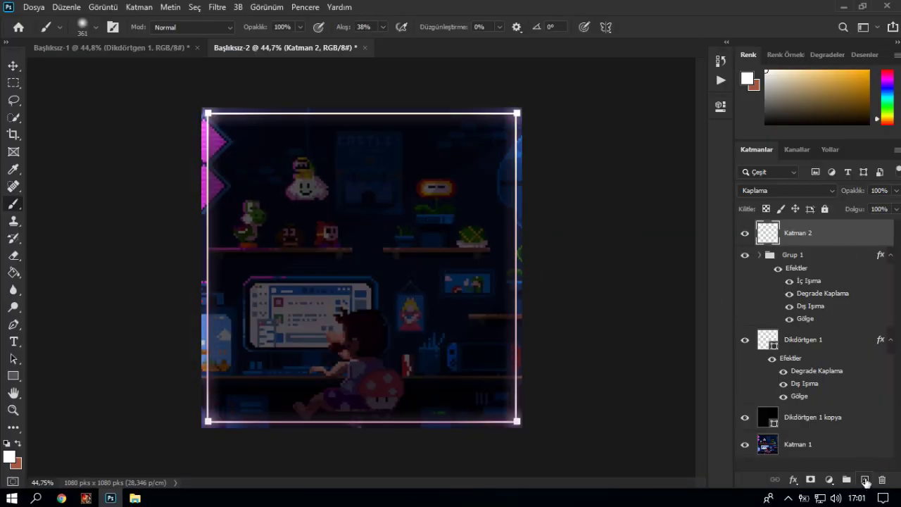
Step: Add a new layer, Katman 3, and fill it with white
{"action": "left_click", "coordinate": [866, 481]}
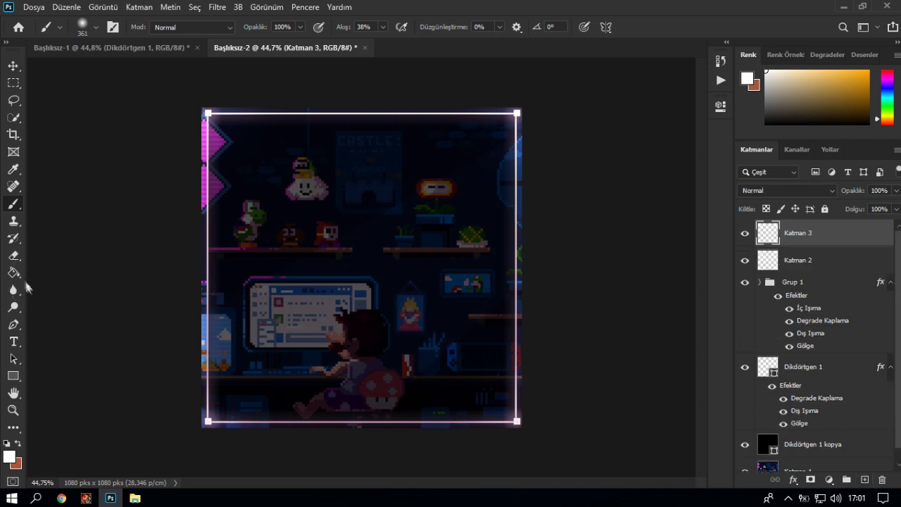
{"action": "left_click", "coordinate": [17, 276]}
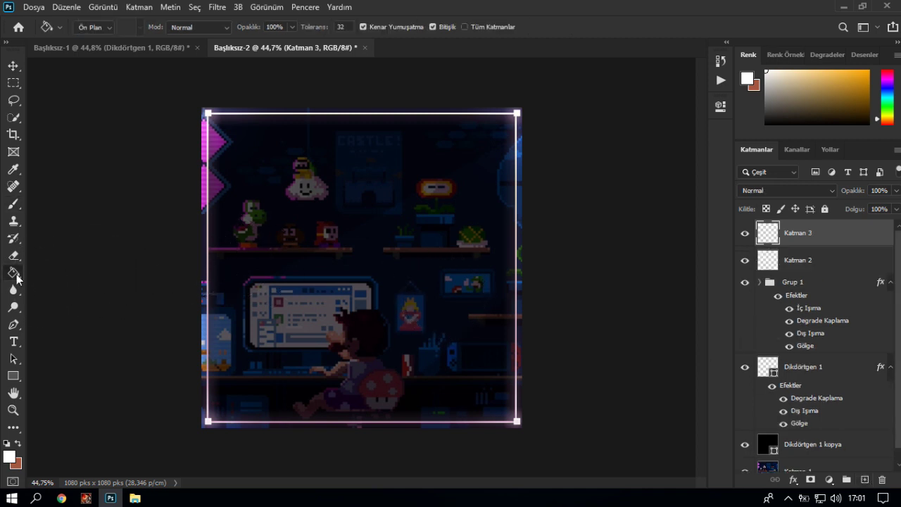
{"action": "left_click", "coordinate": [437, 249]}
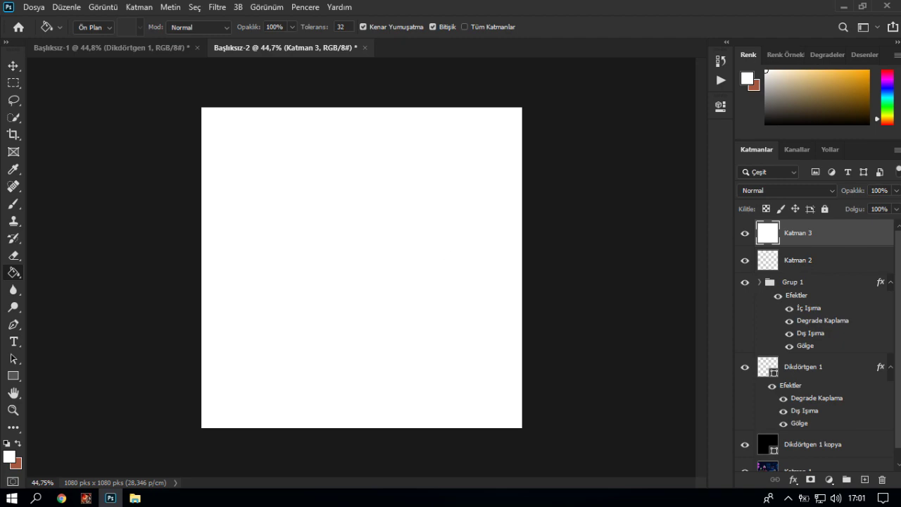
Step: Give Katman 3 a Pattern Overlay using the first wg_carbon_fiber_patterns pattern
{"action": "double_click", "coordinate": [879, 232]}
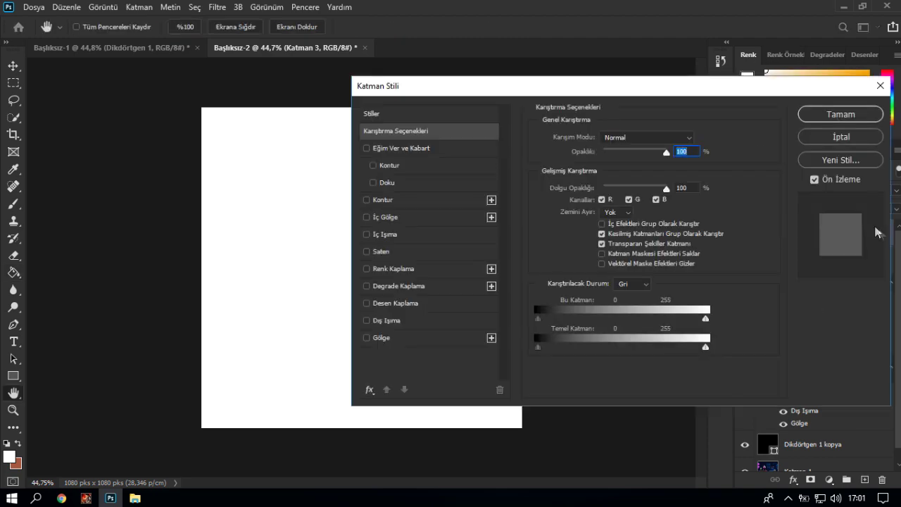
{"action": "left_click", "coordinate": [389, 304]}
{"action": "left_click_drag", "start_coordinate": [500, 86], "coordinate": [623, 91]}
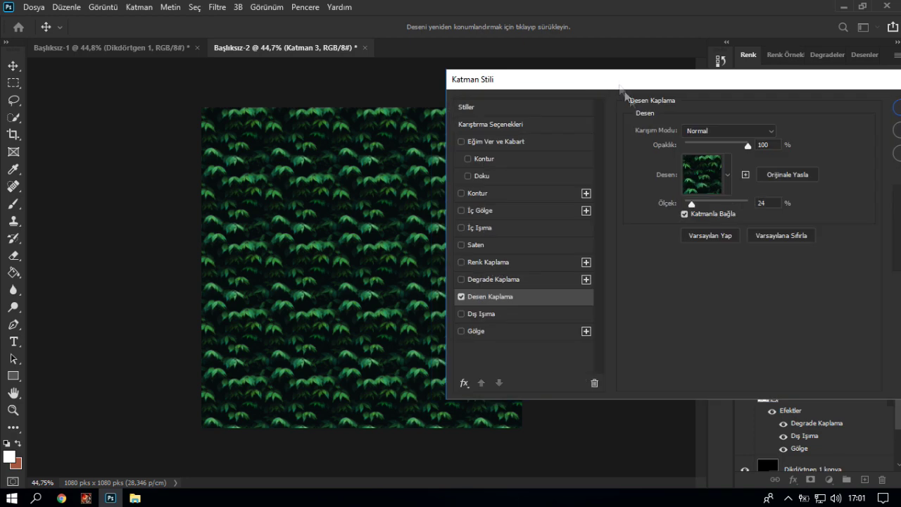
{"action": "left_click", "coordinate": [706, 179]}
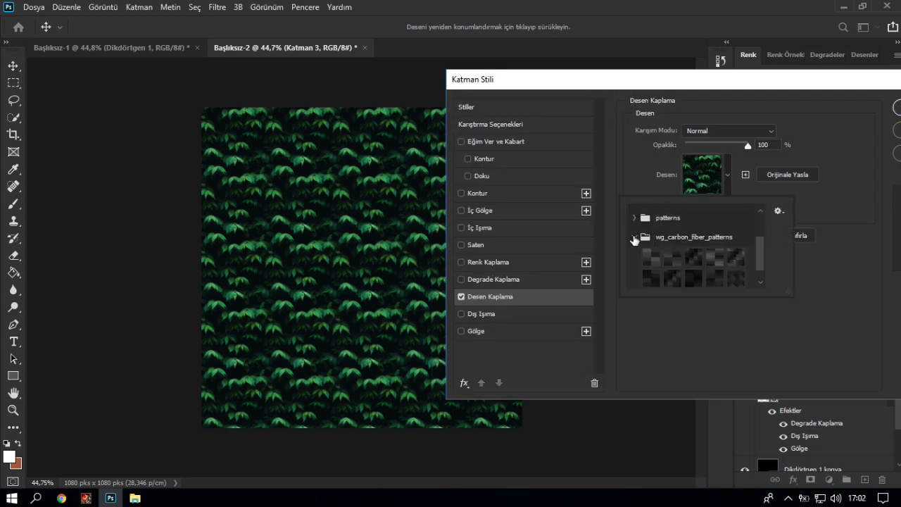
{"action": "left_click", "coordinate": [634, 238]}
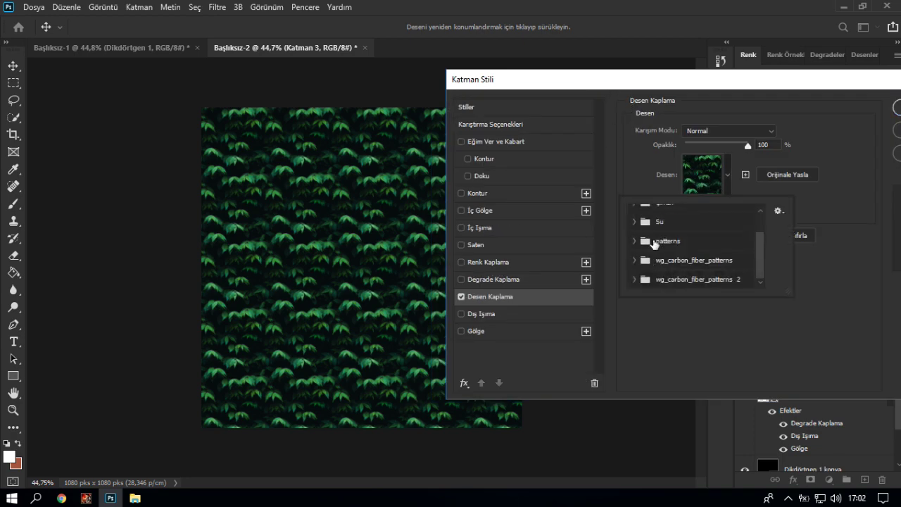
{"action": "right_click", "coordinate": [700, 280]}
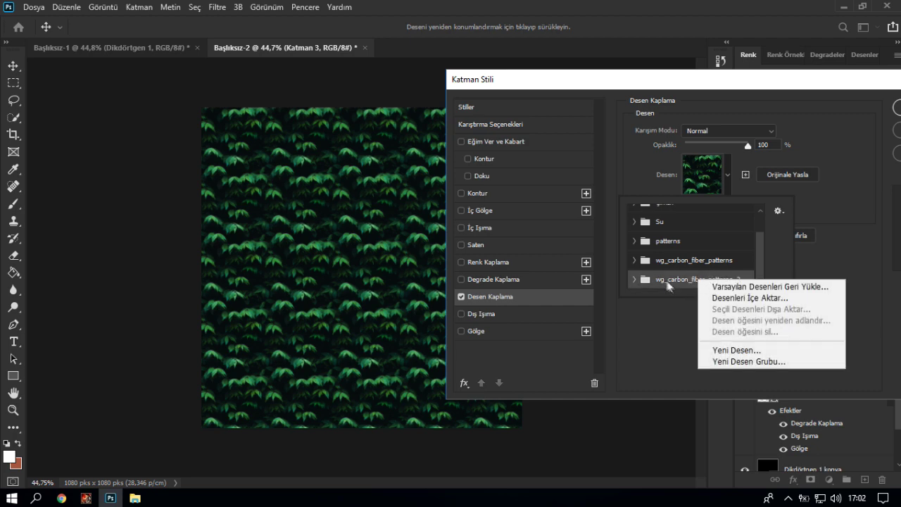
{"action": "right_click", "coordinate": [764, 278]}
{"action": "right_click", "coordinate": [736, 280]}
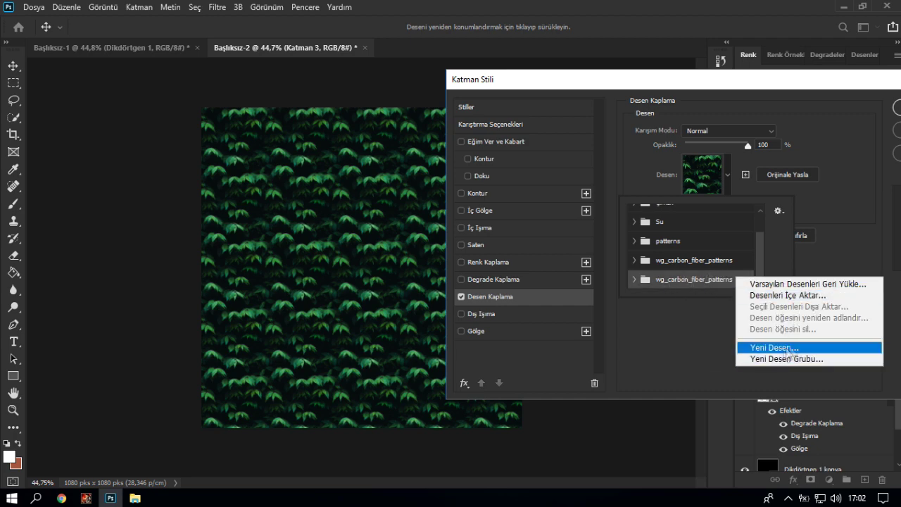
{"action": "right_click", "coordinate": [697, 278]}
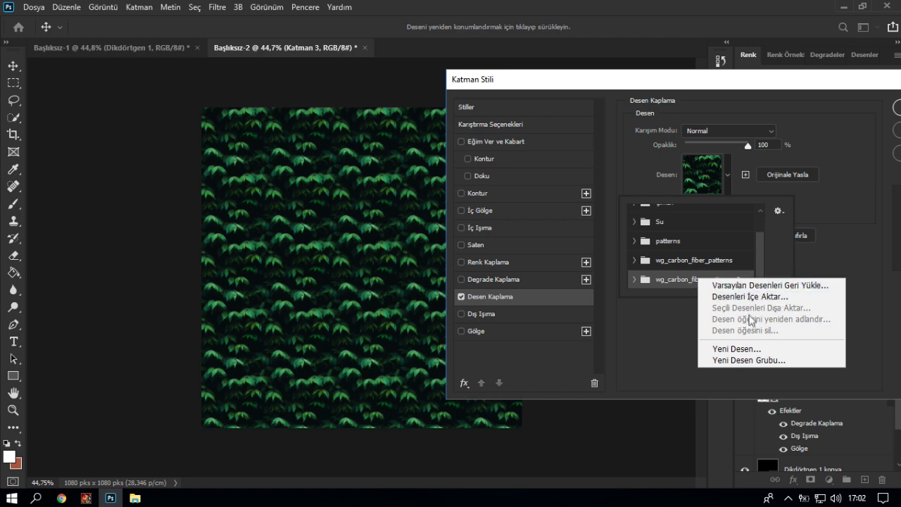
{"action": "left_click", "coordinate": [679, 284]}
{"action": "right_click", "coordinate": [751, 283]}
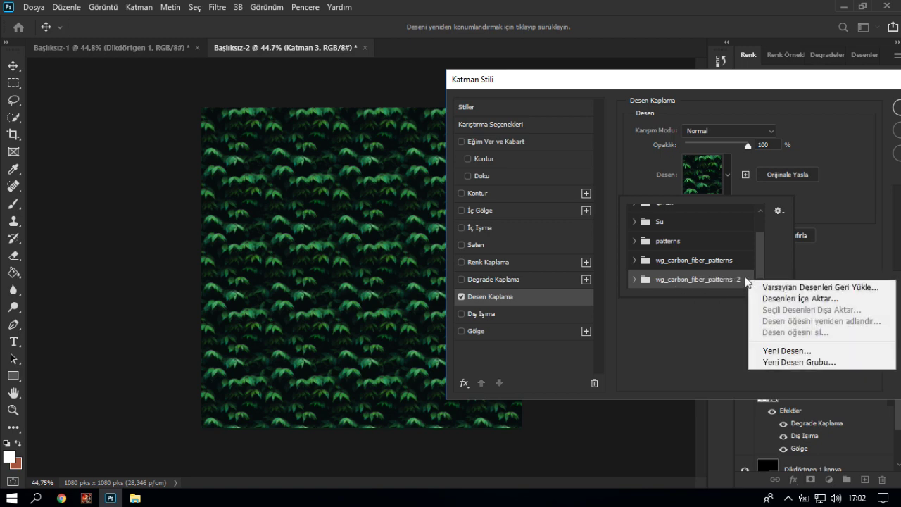
{"action": "left_click", "coordinate": [746, 283]}
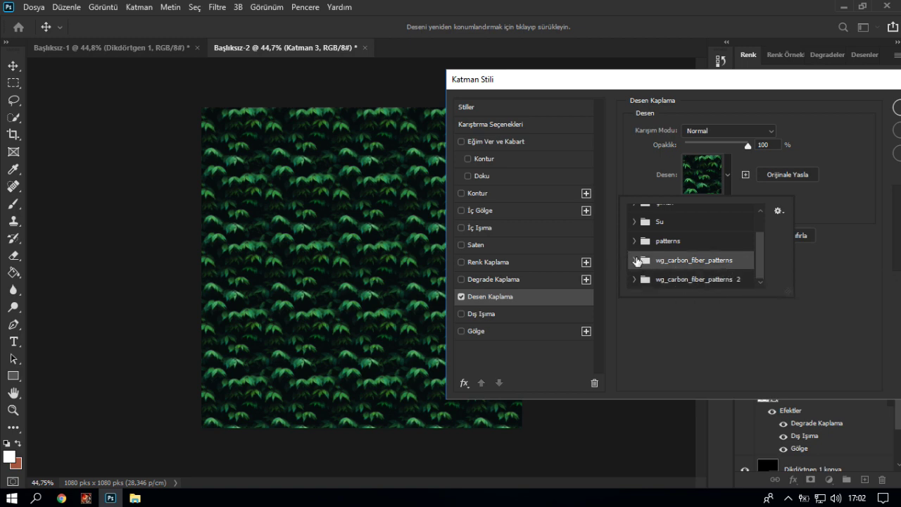
{"action": "left_click", "coordinate": [632, 259]}
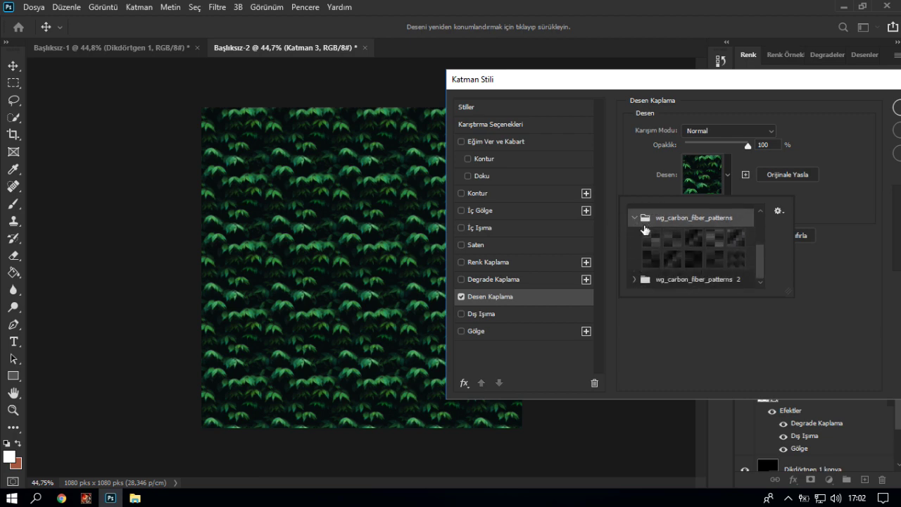
{"action": "left_click", "coordinate": [651, 237]}
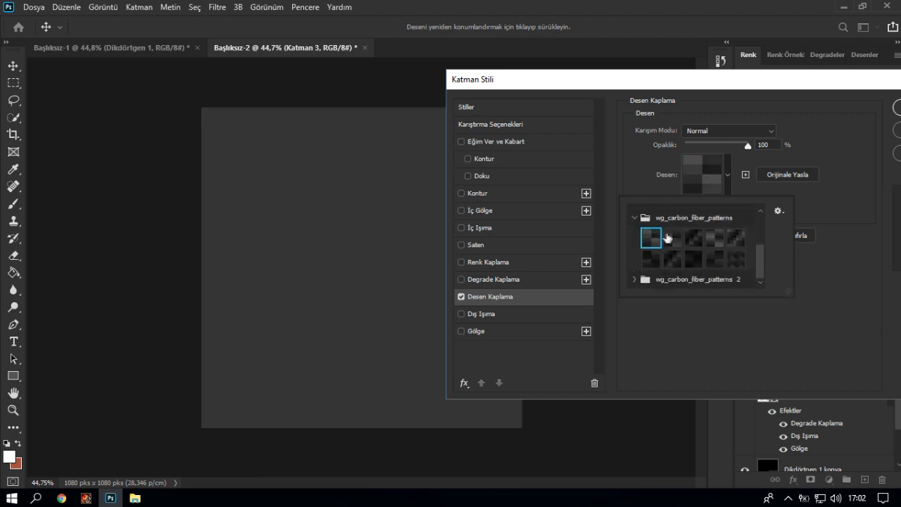
Step: Set the pattern scale to 170% and compare carbon-fibre patterns, settling on the finer weave
{"action": "left_click", "coordinate": [832, 242]}
{"action": "left_click_drag", "start_coordinate": [669, 203], "coordinate": [770, 204]}
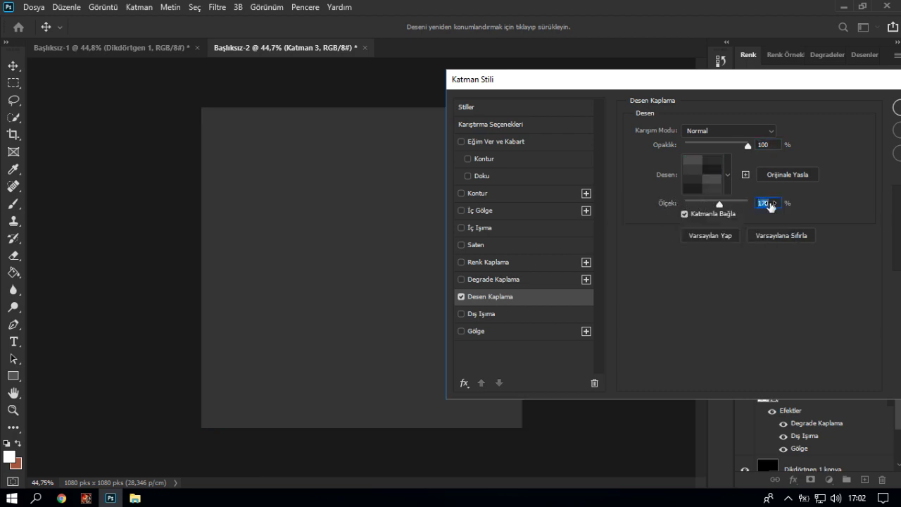
{"action": "left_click", "coordinate": [708, 182]}
{"action": "left_click", "coordinate": [673, 237]}
{"action": "left_click", "coordinate": [693, 238]}
{"action": "left_click", "coordinate": [714, 238]}
{"action": "left_click", "coordinate": [736, 238]}
{"action": "left_click", "coordinate": [649, 261]}
{"action": "left_click", "coordinate": [672, 259]}
{"action": "left_click", "coordinate": [693, 259]}
{"action": "left_click", "coordinate": [714, 259]}
{"action": "left_click", "coordinate": [736, 258]}
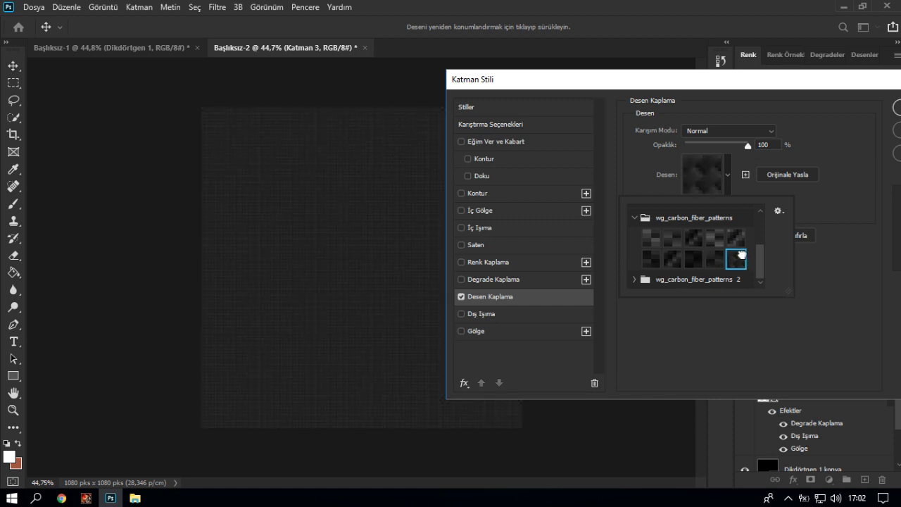
{"action": "left_click", "coordinate": [714, 259]}
{"action": "left_click", "coordinate": [693, 259]}
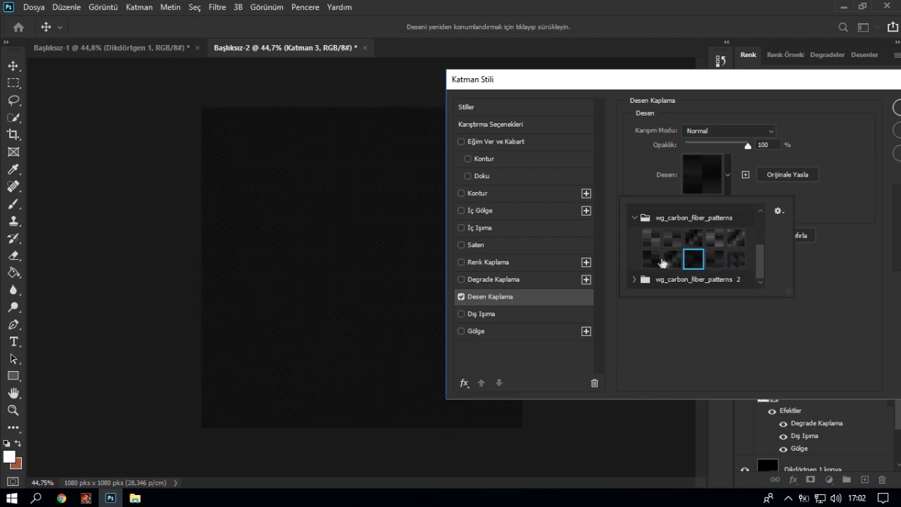
{"action": "key", "text": "Return"}
Step: Enlarge the pattern scale to 249% and apply the Pattern Overlay
{"action": "mouse_move", "coordinate": [666, 206]}
{"action": "left_mouse_down"}
{"action": "mouse_move", "coordinate": [841, 218]}
{"action": "mouse_move", "coordinate": [721, 206]}
{"action": "left_mouse_up"}
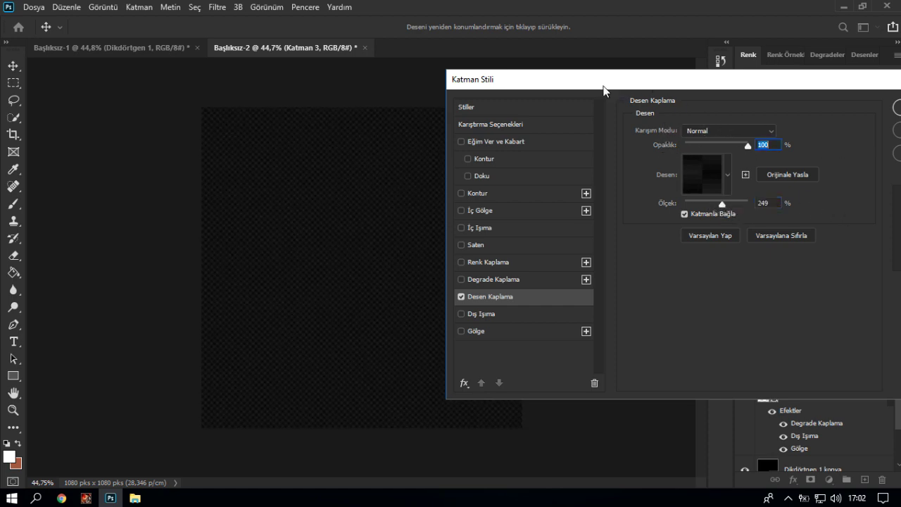
{"action": "left_click_drag", "start_coordinate": [603, 91], "coordinate": [399, 84]}
{"action": "left_click", "coordinate": [731, 104]}
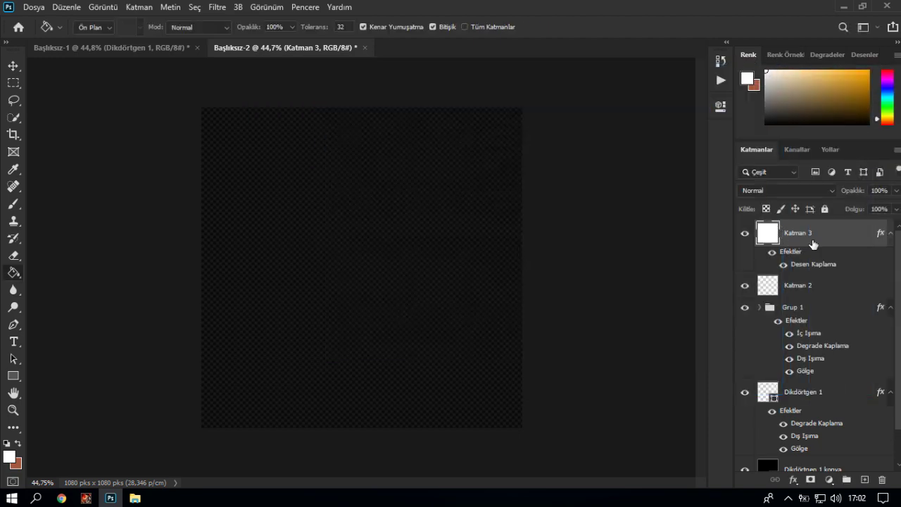
Step: Rasterize Katman 3's layer style and set its blend mode to Çıkar (Subtract)
{"action": "right_click", "coordinate": [847, 233]}
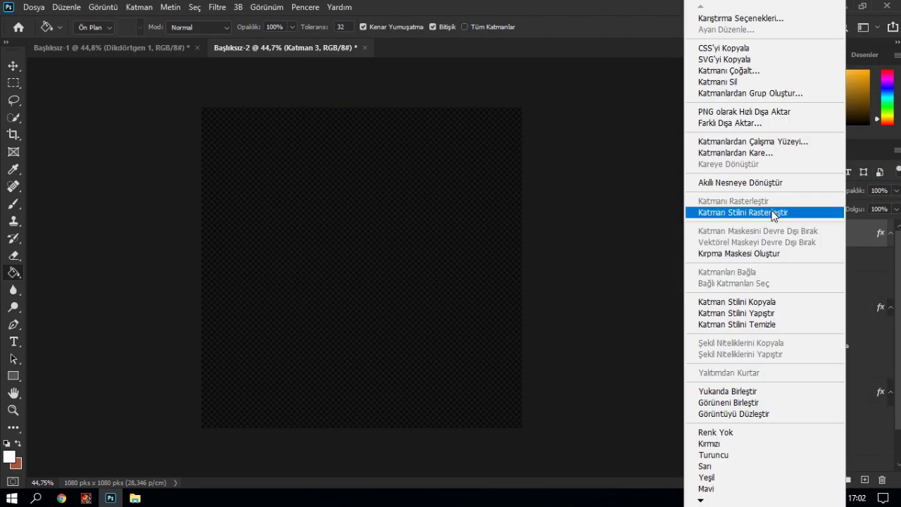
{"action": "left_click", "coordinate": [742, 212]}
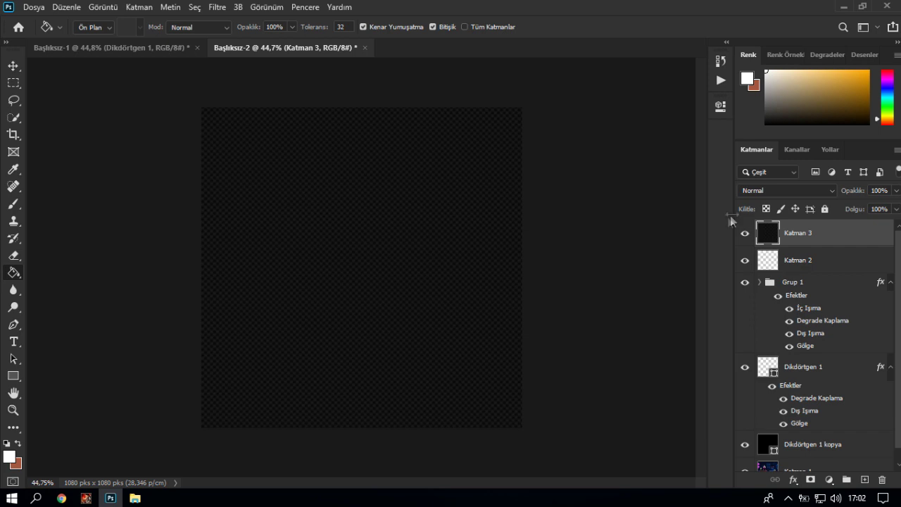
{"action": "left_click", "coordinate": [769, 192]}
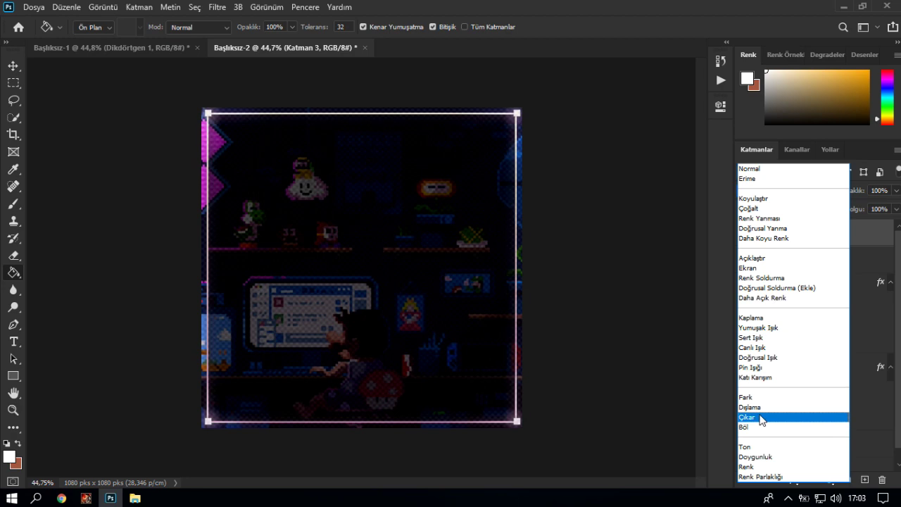
{"action": "left_click", "coordinate": [761, 417]}
Step: Select the Move tool and glance at Başlıksız-1 before returning to Başlıksız-2
{"action": "left_click", "coordinate": [13, 82]}
{"action": "left_click", "coordinate": [13, 65]}
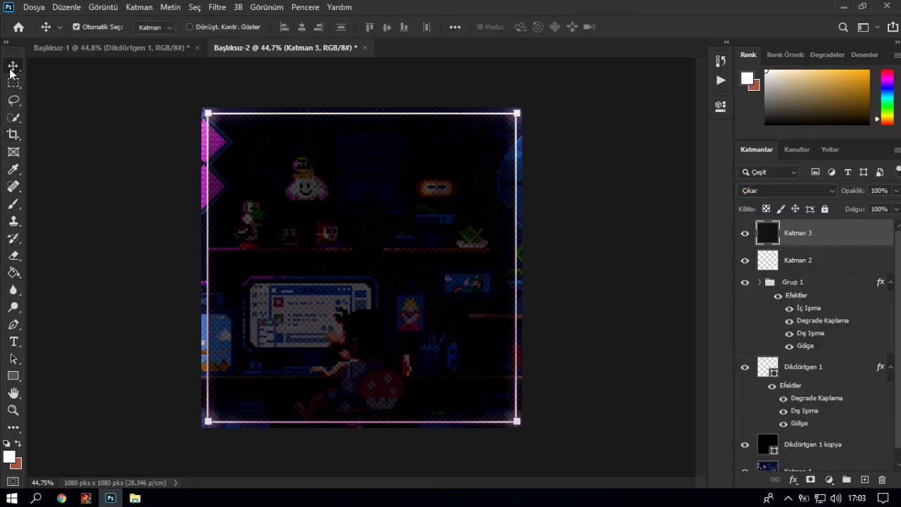
{"action": "scroll", "coordinate": [355, 247], "scroll_direction": "down", "scroll_amount": 2}
{"action": "scroll", "coordinate": [355, 246], "scroll_direction": "up", "scroll_amount": 3}
{"action": "scroll", "coordinate": [392, 293], "scroll_direction": "down", "scroll_amount": 1}
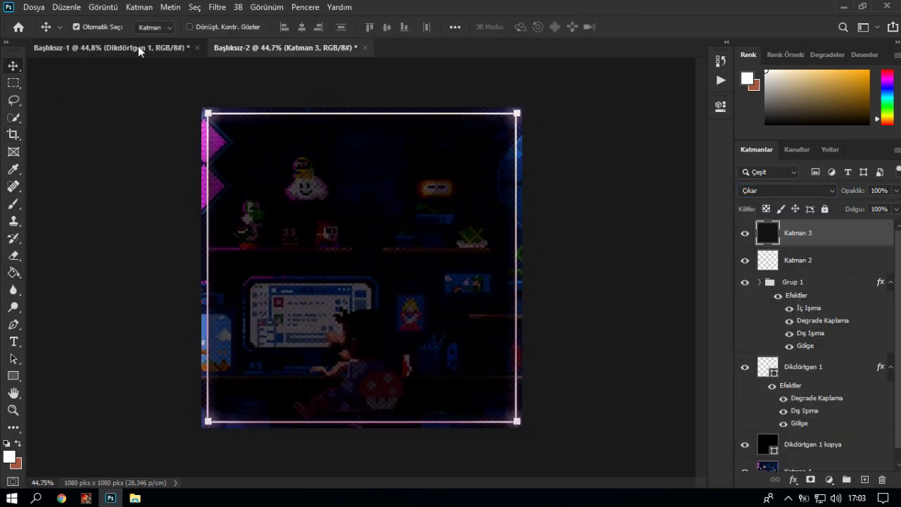
{"action": "left_click", "coordinate": [141, 47]}
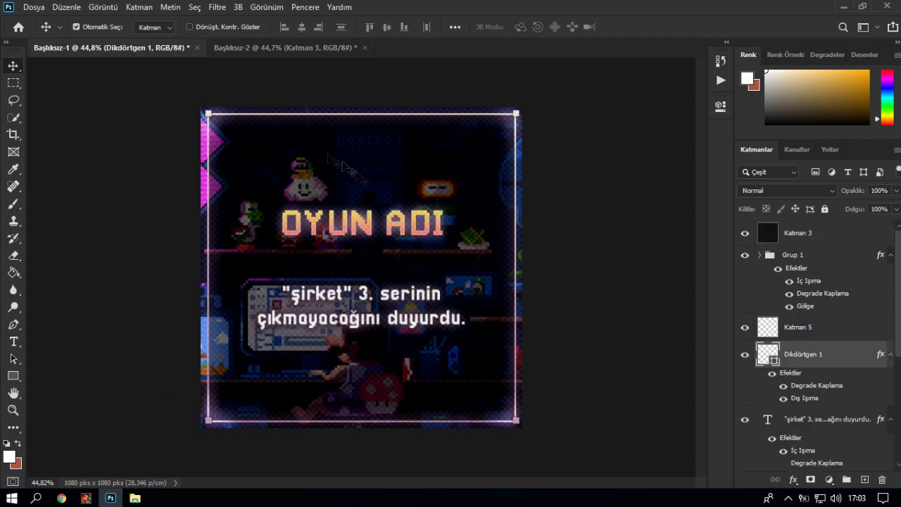
{"action": "left_click", "coordinate": [272, 48]}
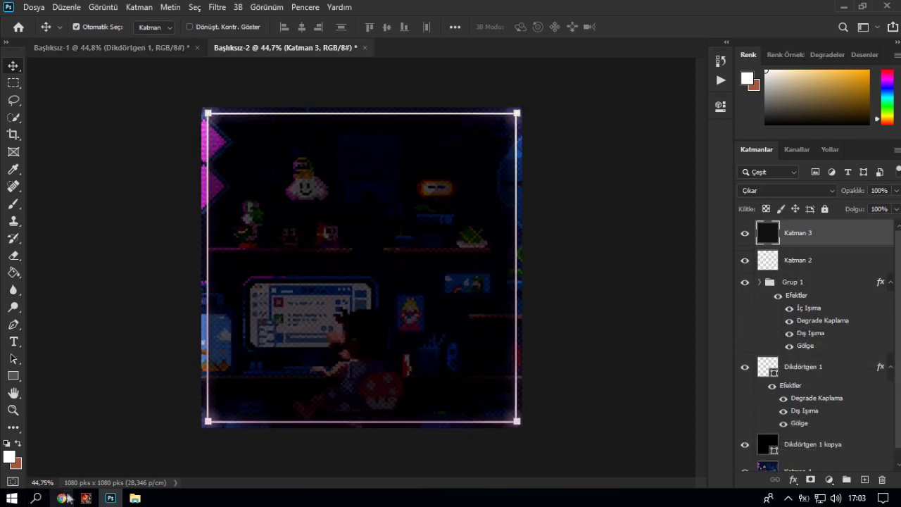
Step: Go to the browser's fonttr.com Pixellari font page
{"action": "left_click", "coordinate": [61, 497]}
{"action": "left_click", "coordinate": [194, 8]}
{"action": "left_click", "coordinate": [373, 11]}
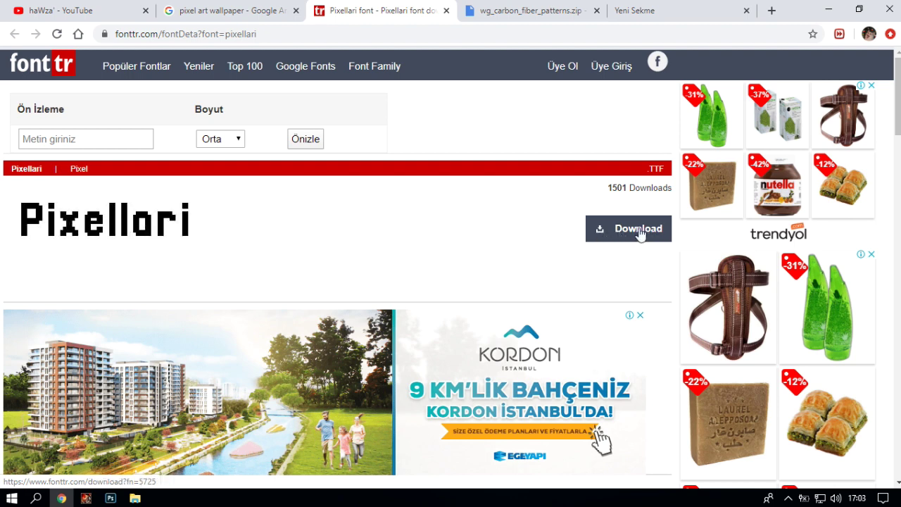
Step: Download pixellari (1).zip, confirm it holds Pixellari.ttf, then return to Photoshop
{"action": "left_click", "coordinate": [638, 230]}
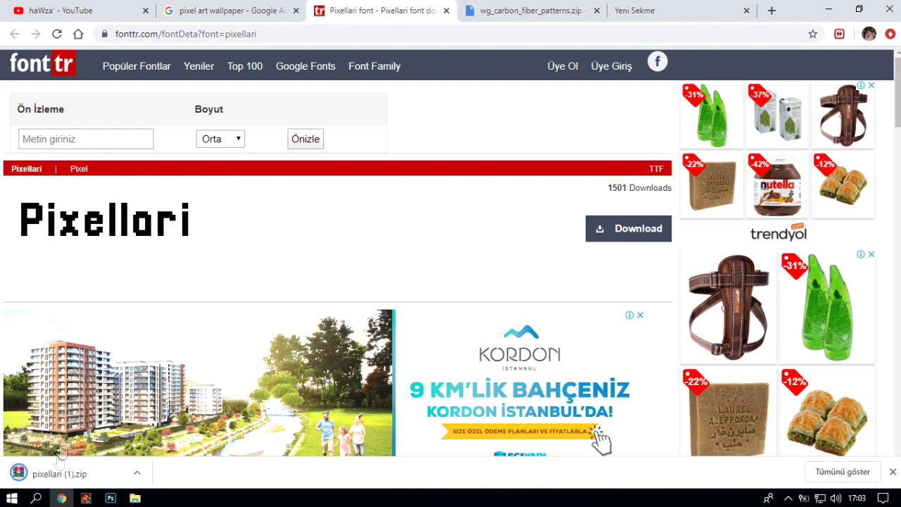
{"action": "left_click", "coordinate": [59, 474]}
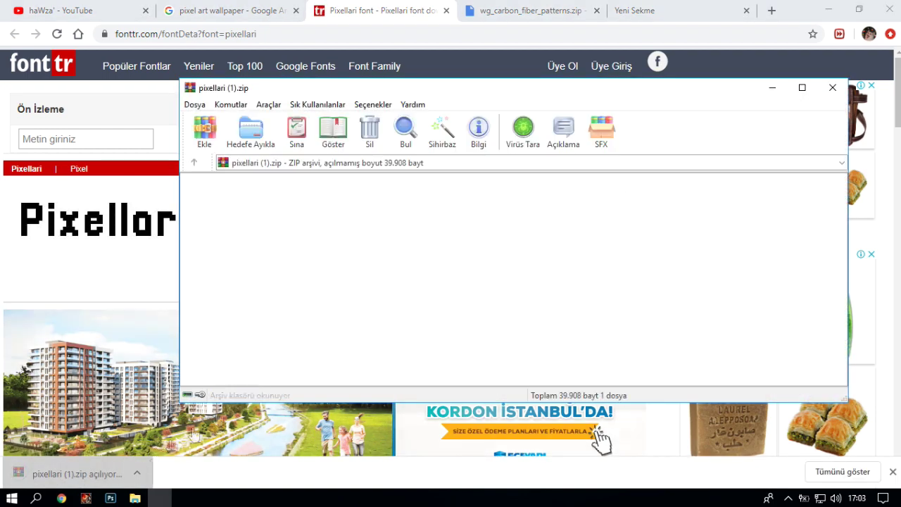
{"action": "left_click", "coordinate": [224, 209]}
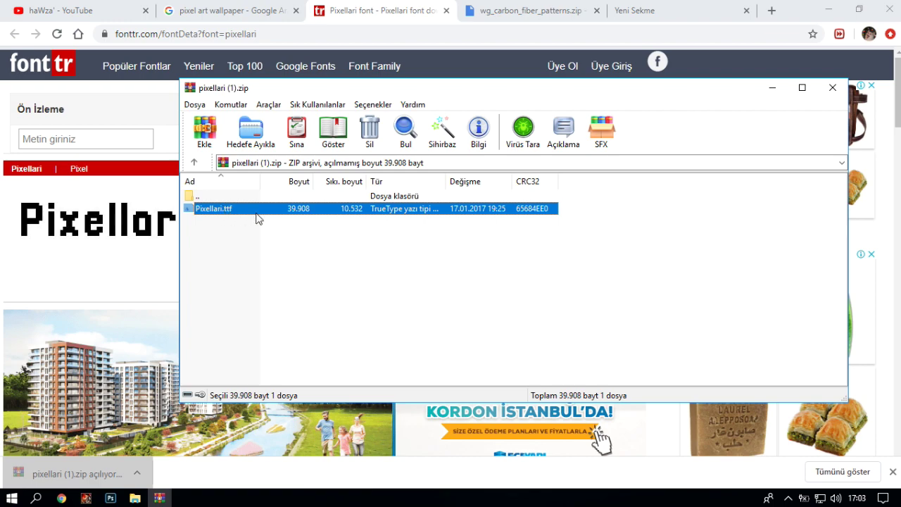
{"action": "left_click", "coordinate": [832, 87]}
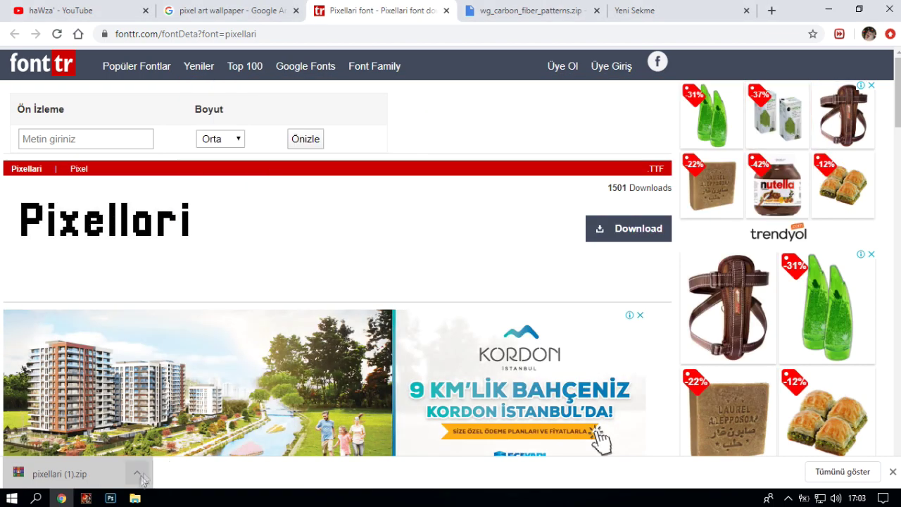
{"action": "left_click", "coordinate": [113, 498]}
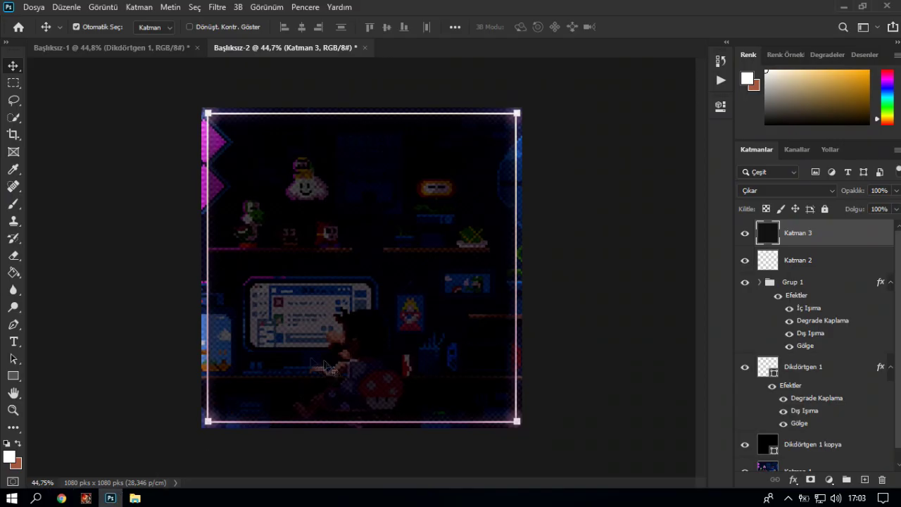
Step: Create a new Katman 4 layer below the Katman 3 pattern layer and select it
{"action": "left_click", "coordinate": [14, 342]}
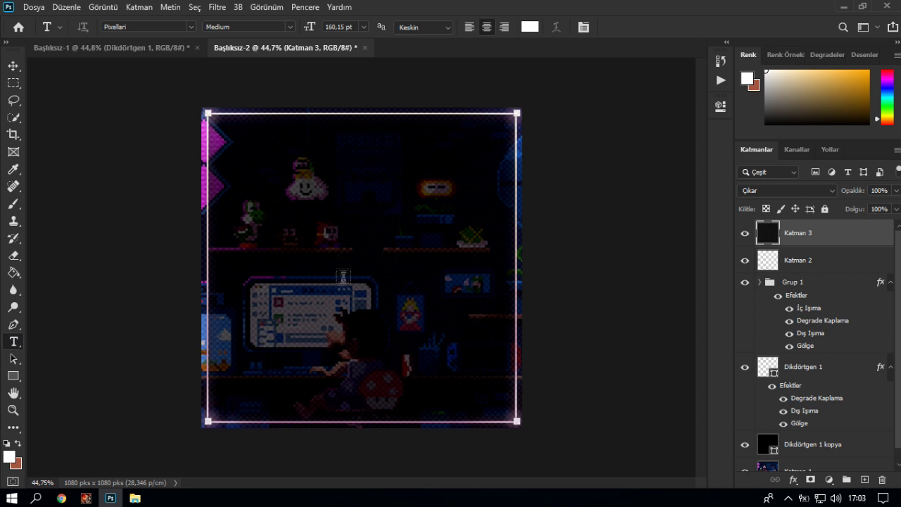
{"action": "left_click", "coordinate": [864, 480]}
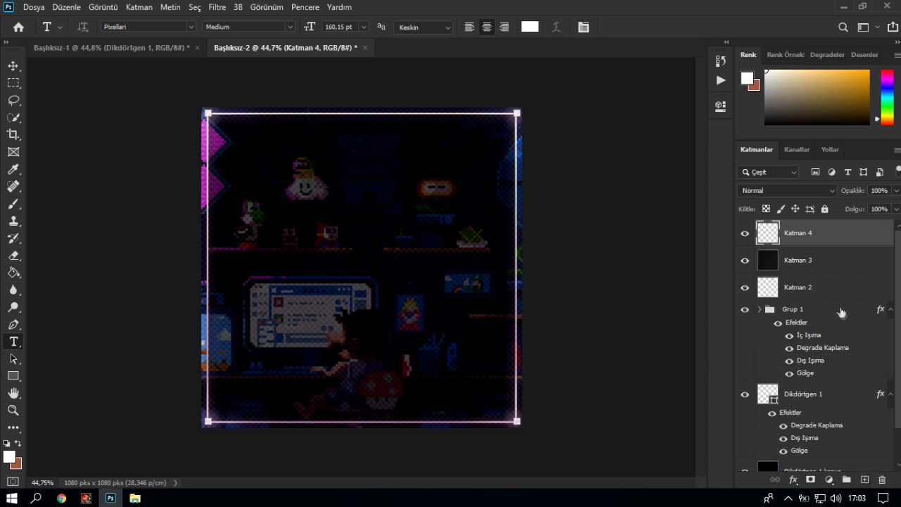
{"action": "left_click_drag", "start_coordinate": [778, 235], "coordinate": [774, 271]}
{"action": "left_click", "coordinate": [792, 238]}
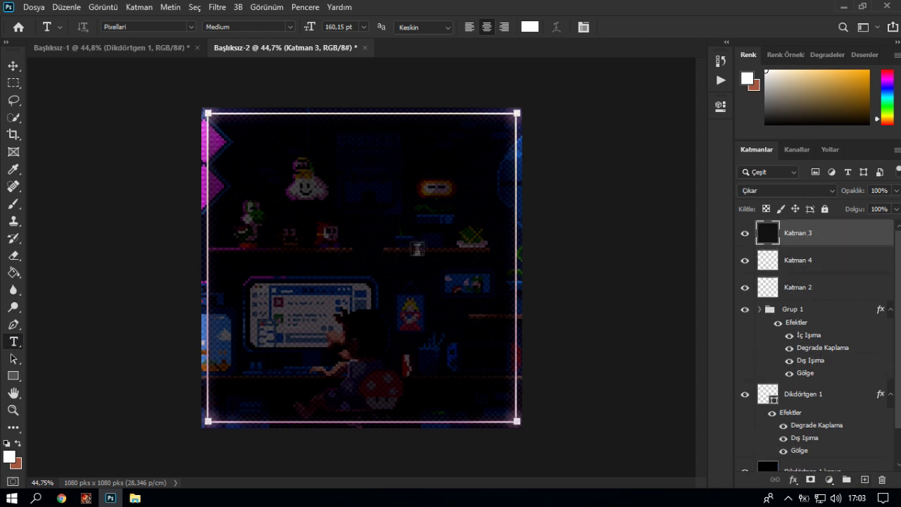
{"action": "scroll", "coordinate": [419, 253], "scroll_direction": "up", "scroll_amount": 3}
{"action": "scroll", "coordinate": [422, 264], "scroll_direction": "down", "scroll_amount": 2}
{"action": "scroll", "coordinate": [402, 281], "scroll_direction": "down", "scroll_amount": 1}
{"action": "scroll", "coordinate": [403, 281], "scroll_direction": "up", "scroll_amount": 1}
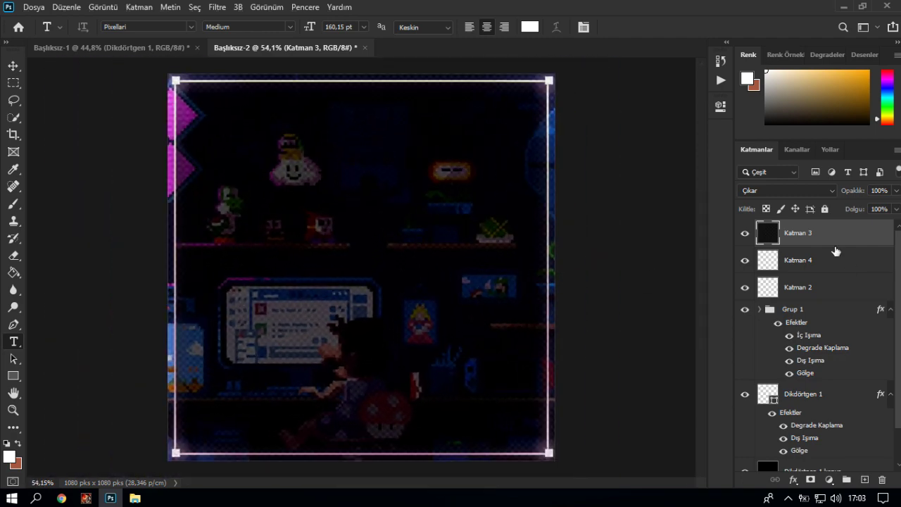
{"action": "left_click", "coordinate": [811, 262]}
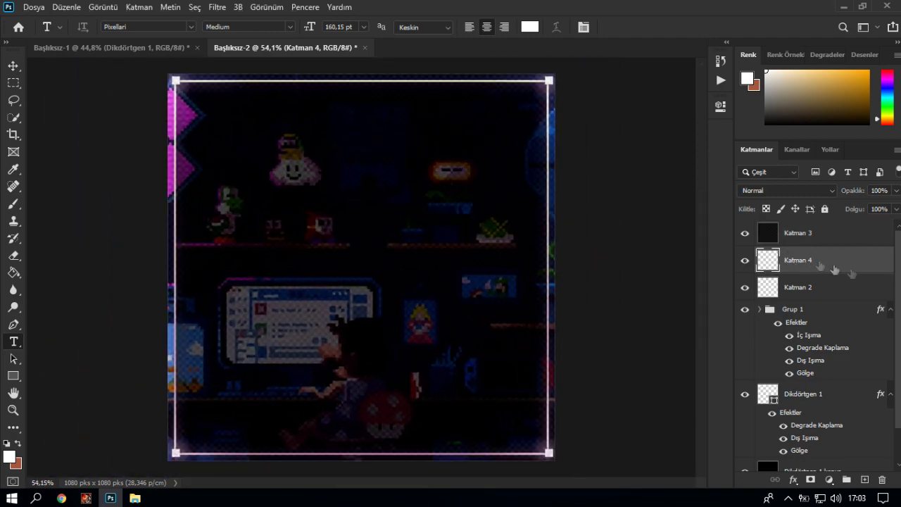
Step: Add a text box near the canvas centre and enter the title MARIO
{"action": "left_click", "coordinate": [335, 253]}
{"action": "mouse_move", "coordinate": [360, 323]}
{"action": "left_mouse_down"}
{"action": "mouse_move", "coordinate": [395, 324]}
{"action": "mouse_move", "coordinate": [387, 332]}
{"action": "left_mouse_up"}
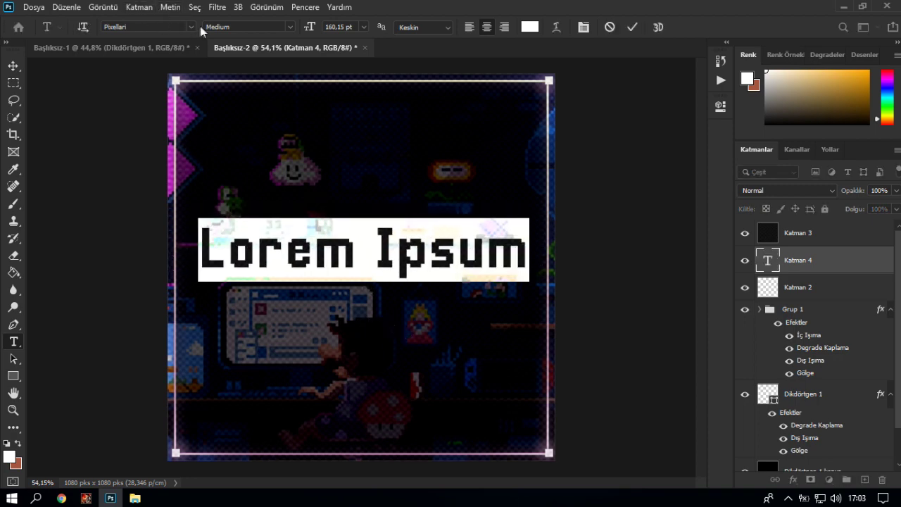
{"action": "left_click", "coordinate": [189, 27]}
{"action": "left_click", "coordinate": [190, 29]}
{"action": "left_click", "coordinate": [168, 28]}
{"action": "left_click", "coordinate": [406, 263]}
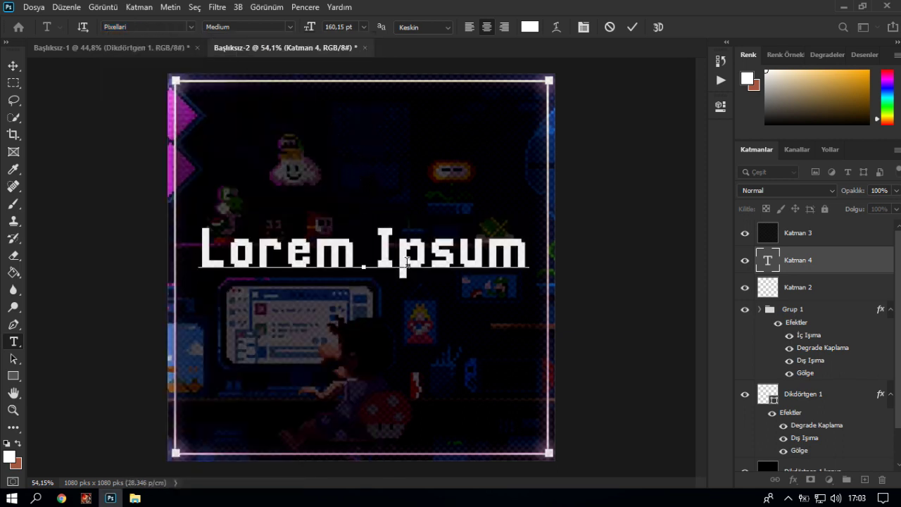
{"action": "key", "text": "ctrl+a"}
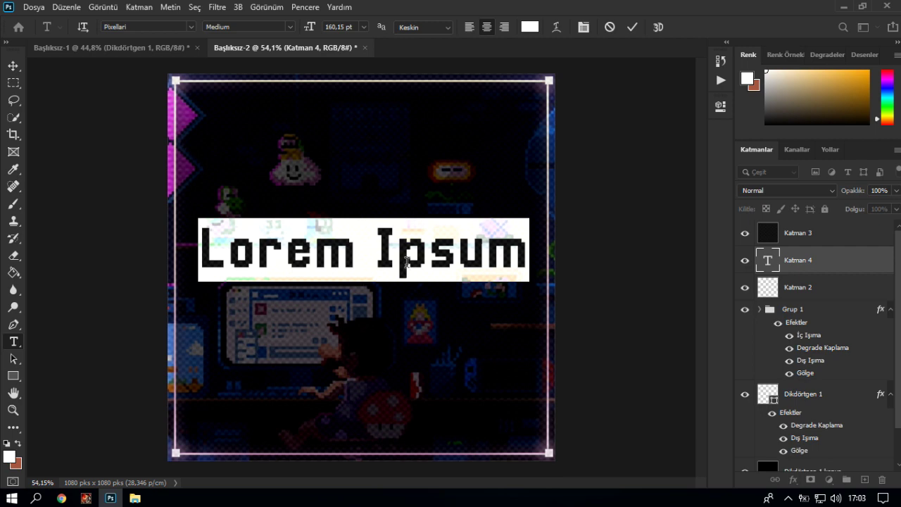
{"action": "type", "text": "CS"}
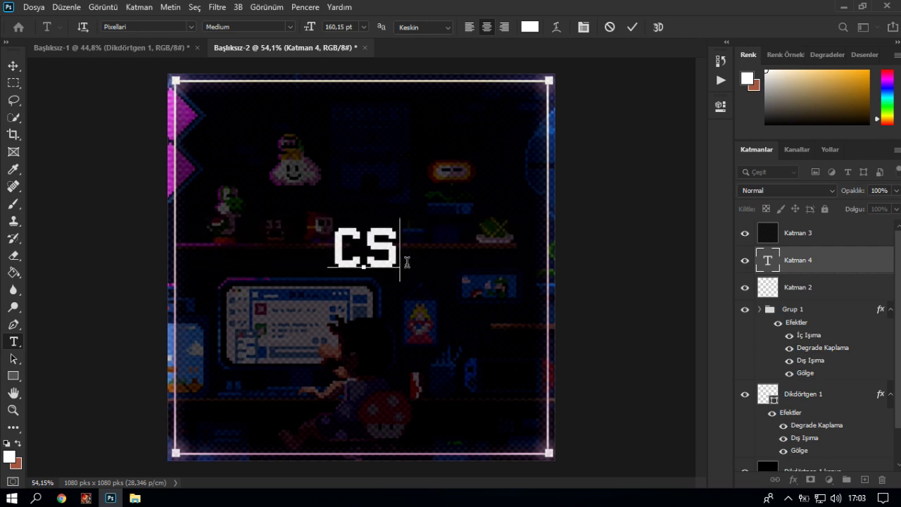
{"action": "key", "text": "BackSpace"}
{"action": "key", "text": "BackSpace"}
{"action": "type", "text": "MARIO:"}
{"action": "key", "text": "BackSpace"}
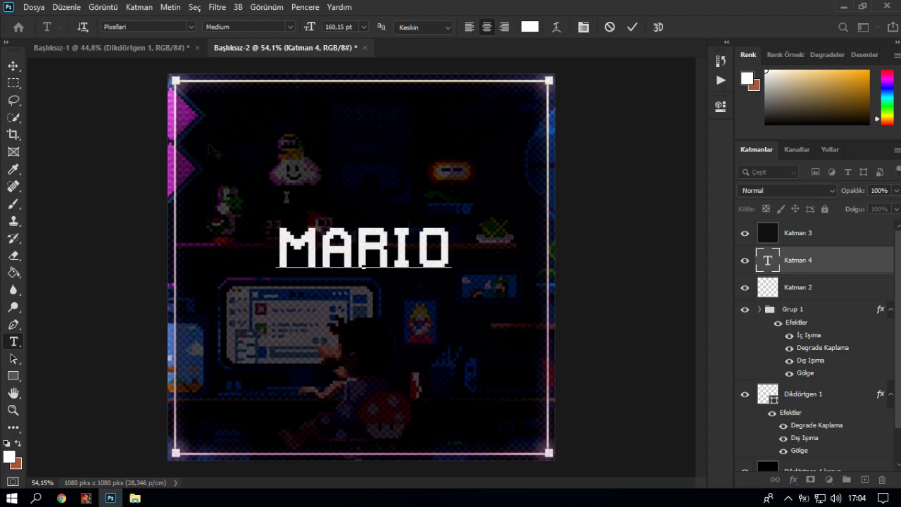
Step: Move the MARIO title to the top centre, shrink it slightly and commit the transform
{"action": "left_click", "coordinate": [14, 66]}
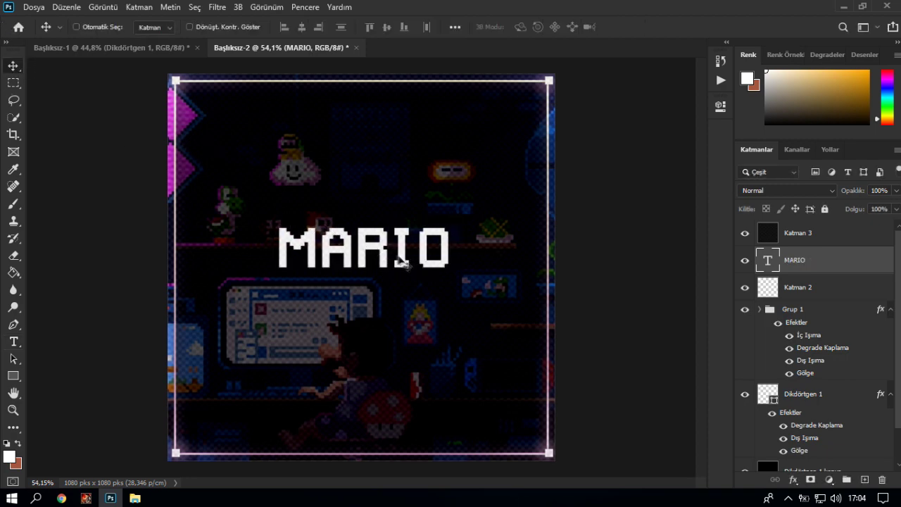
{"action": "mouse_move", "coordinate": [402, 258]}
{"action": "left_mouse_down"}
{"action": "mouse_move", "coordinate": [375, 252]}
{"action": "mouse_move", "coordinate": [398, 206]}
{"action": "left_mouse_up"}
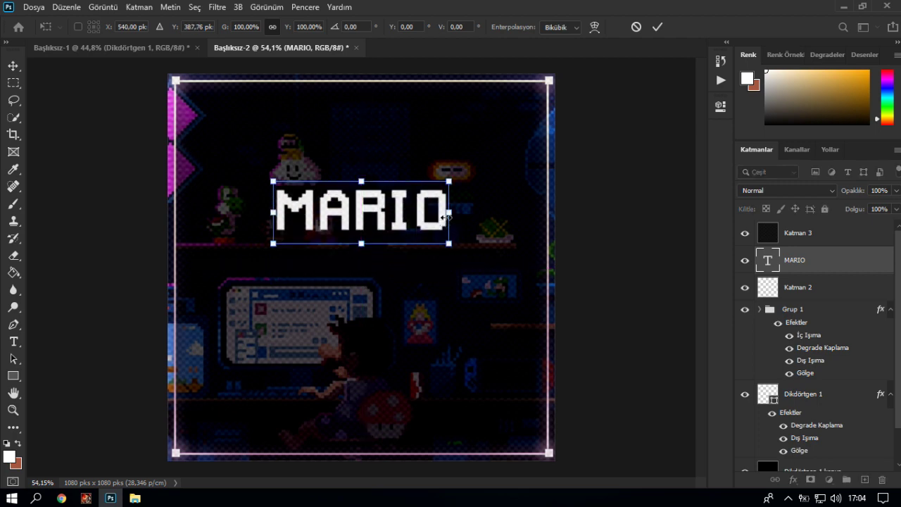
{"action": "left_click_drag", "start_coordinate": [449, 215], "coordinate": [437, 212]}
{"action": "key", "text": "Return"}
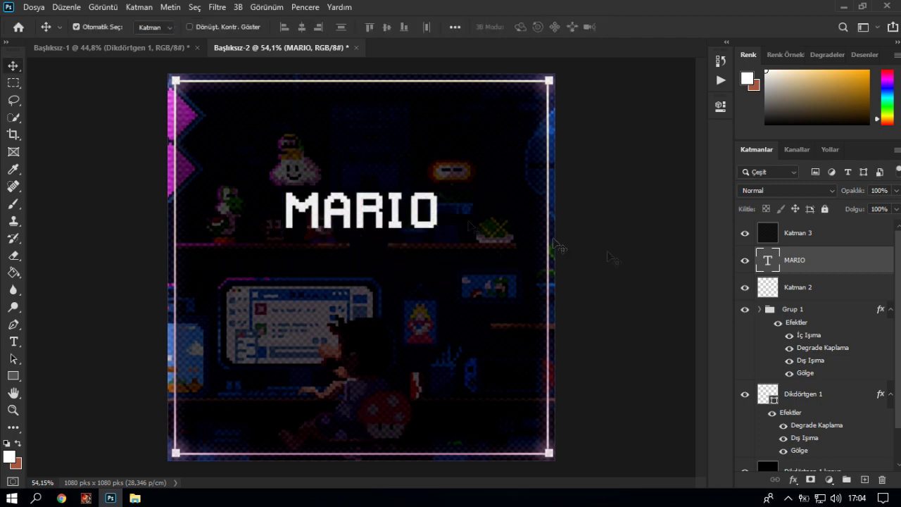
{"action": "double_click", "coordinate": [878, 261]}
Step: Turn on a Gradient Overlay for the MARIO layer and bring up its gradient editor
{"action": "left_click", "coordinate": [309, 274]}
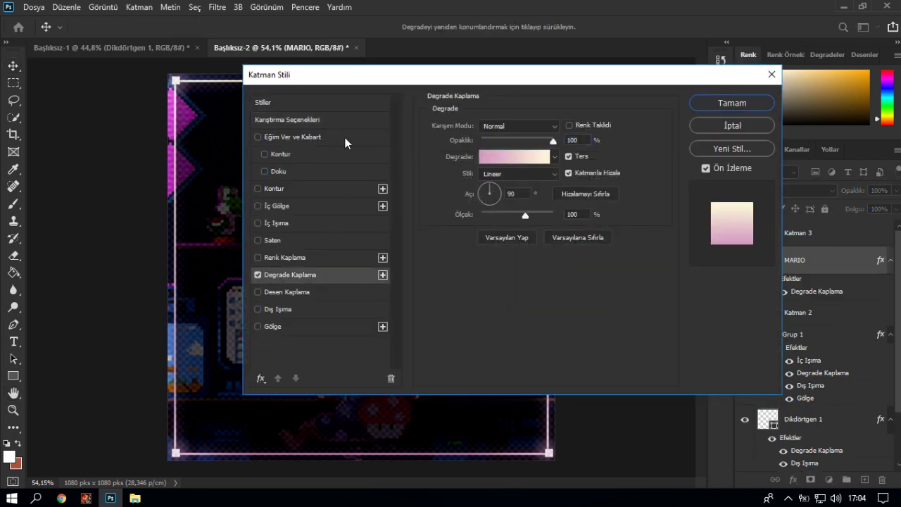
{"action": "left_click_drag", "start_coordinate": [397, 75], "coordinate": [556, 112]}
{"action": "left_click", "coordinate": [674, 193]}
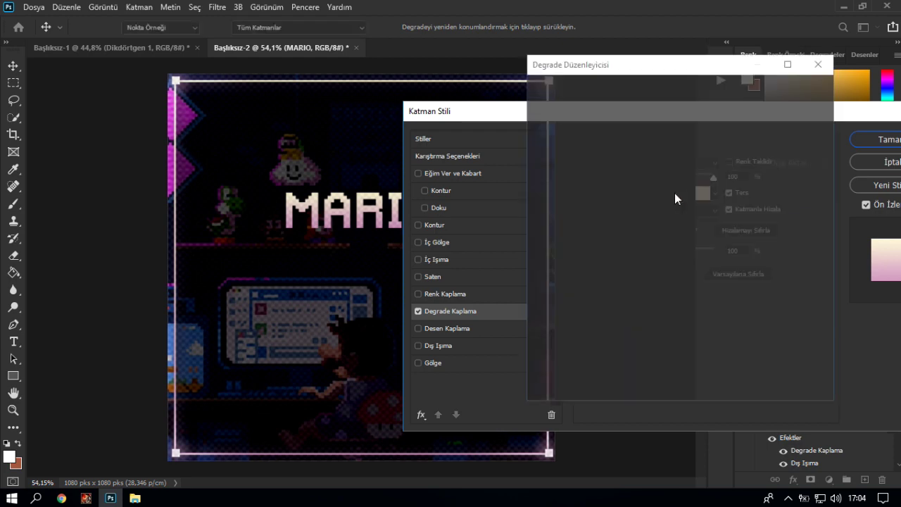
{"action": "scroll", "coordinate": [589, 174], "scroll_direction": "down", "scroll_amount": 2}
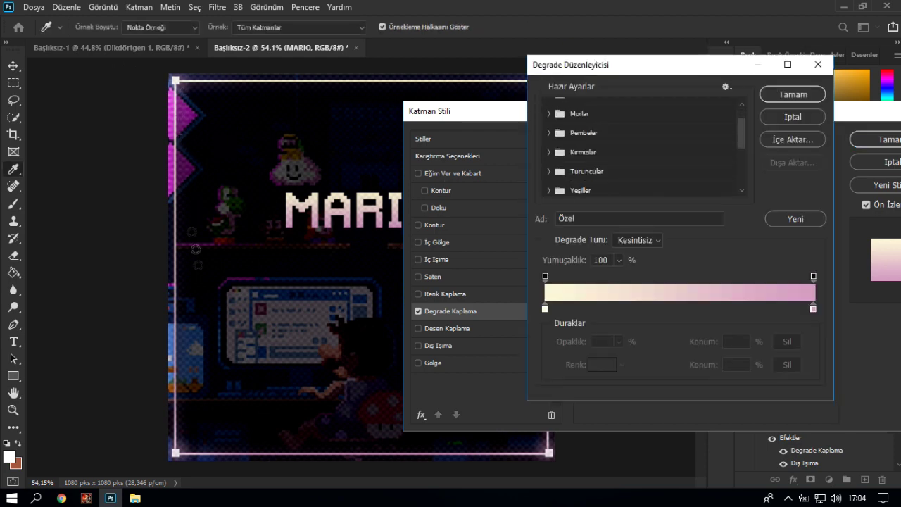
Step: Apply the Oranges Turuncu_10 preset gradient and open its yellow start stop's colour
{"action": "left_click", "coordinate": [573, 172]}
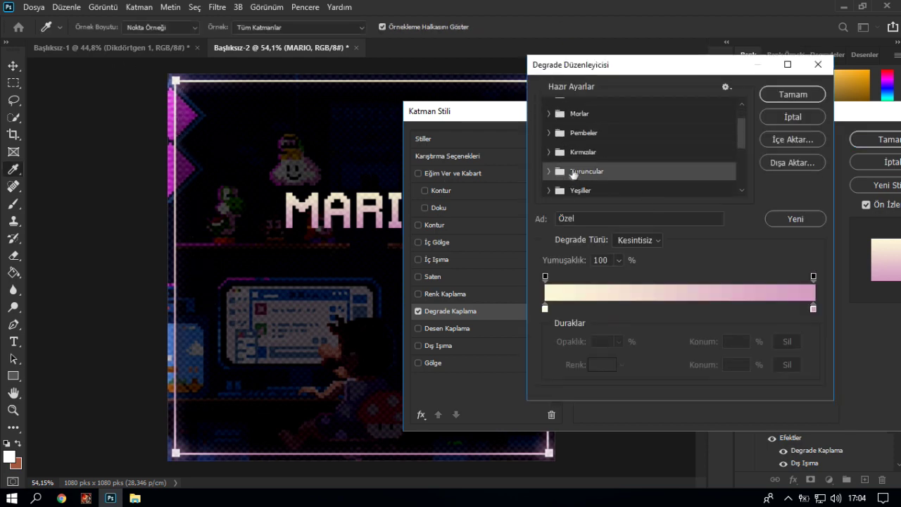
{"action": "scroll", "coordinate": [556, 169], "scroll_direction": "down", "scroll_amount": 1}
{"action": "left_click", "coordinate": [549, 160]}
{"action": "scroll", "coordinate": [577, 155], "scroll_direction": "down", "scroll_amount": 3}
{"action": "left_click", "coordinate": [587, 149]}
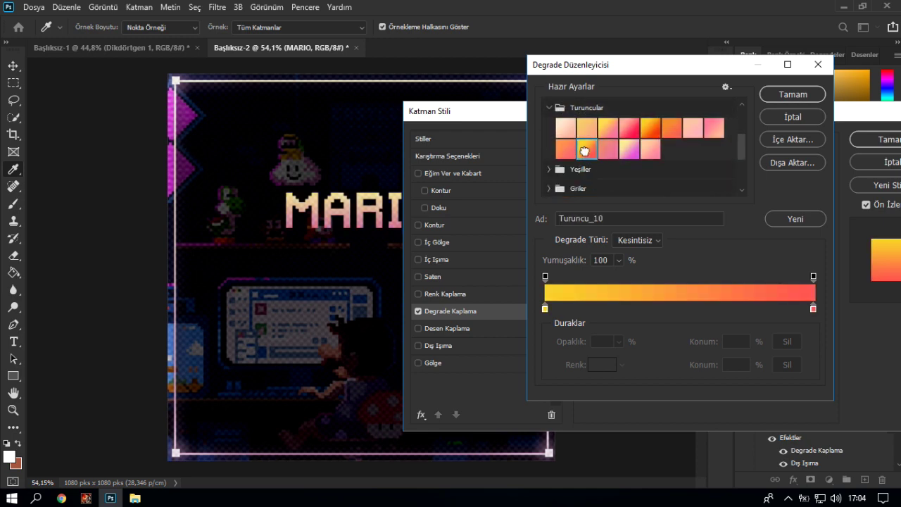
{"action": "double_click", "coordinate": [545, 309]}
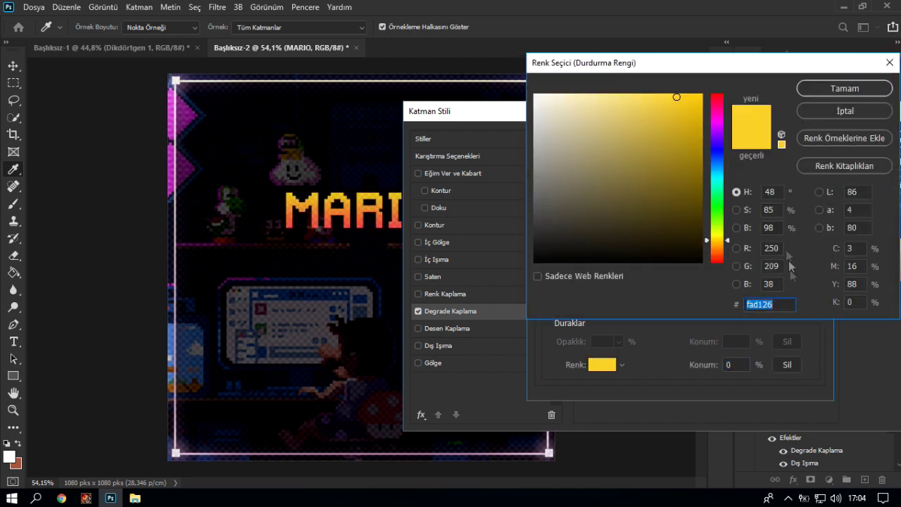
Step: Note fad126 in the browser's hex list and keep it as the gradient's start colour
{"action": "key", "text": "alt+Tab"}
{"action": "left_click", "coordinate": [531, 10]}
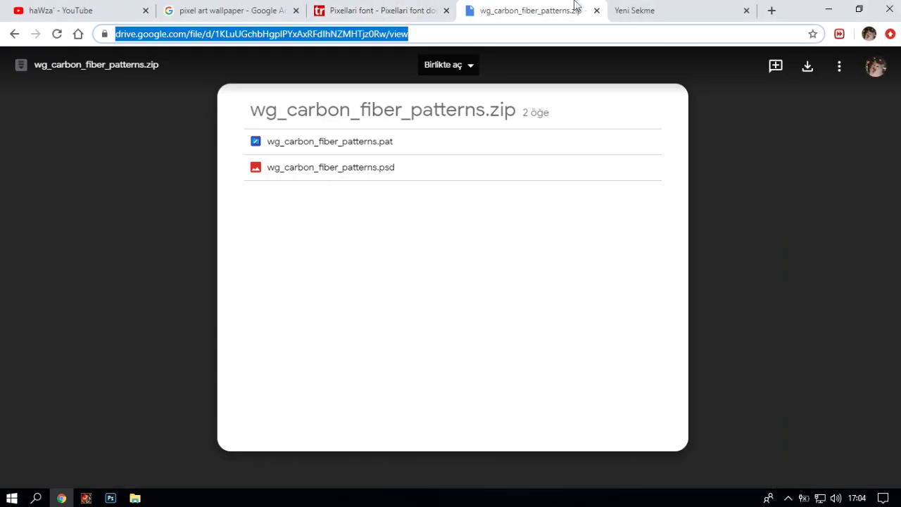
{"action": "left_click", "coordinate": [633, 10]}
{"action": "left_click", "coordinate": [261, 34]}
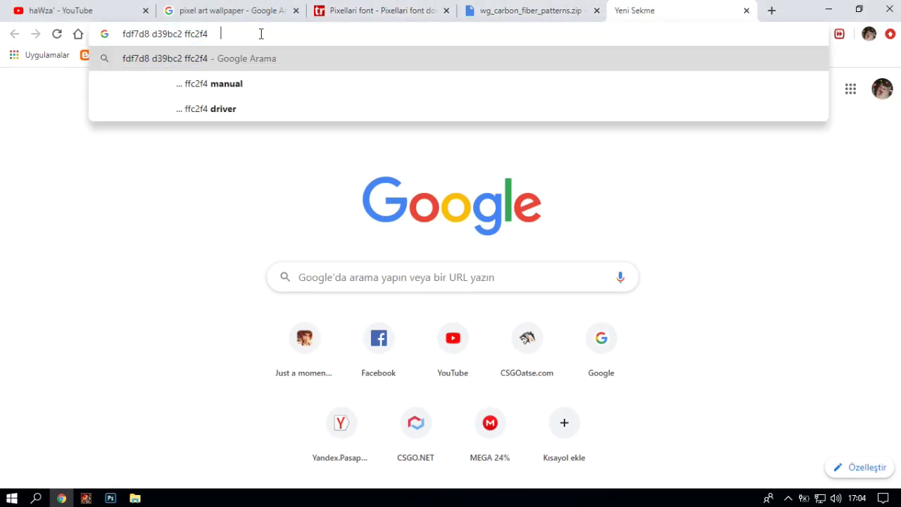
{"action": "type", "text": "fad126"}
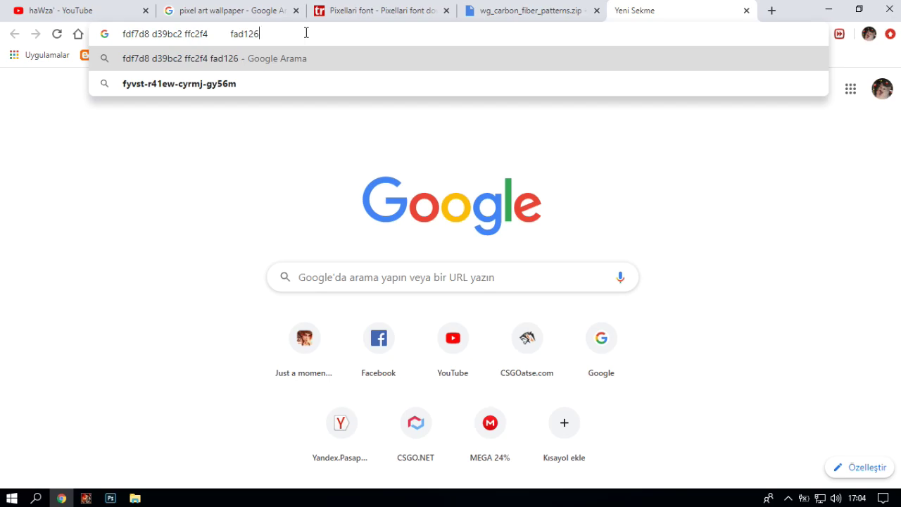
{"action": "key", "text": "alt+Tab"}
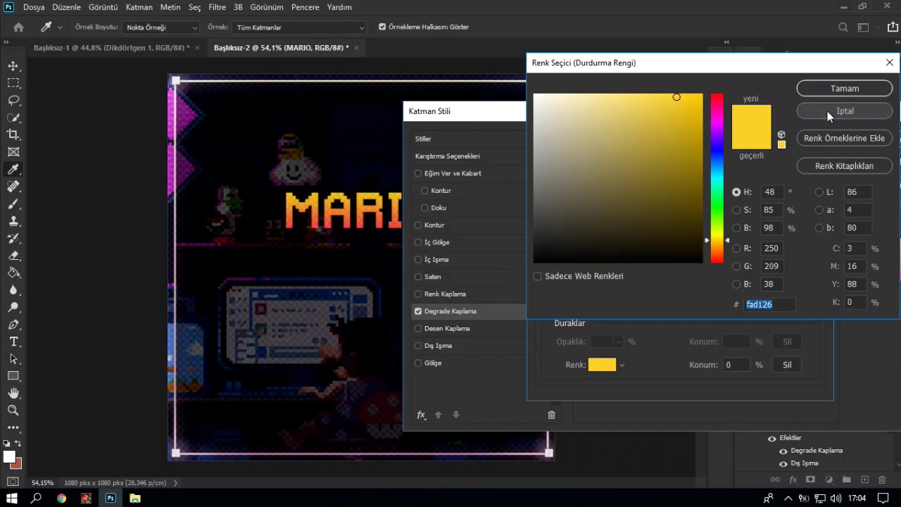
{"action": "left_click", "coordinate": [829, 112]}
Step: Set the gradient's end stop to ff544f and accept the yellow-to-red gradient
{"action": "double_click", "coordinate": [816, 310]}
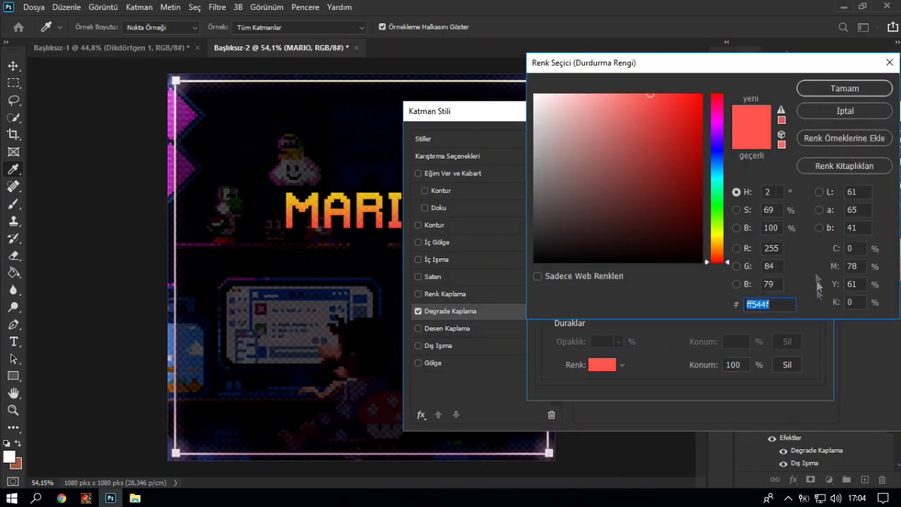
{"action": "key", "text": "alt+Tab"}
{"action": "type", "text": "ff544f"}
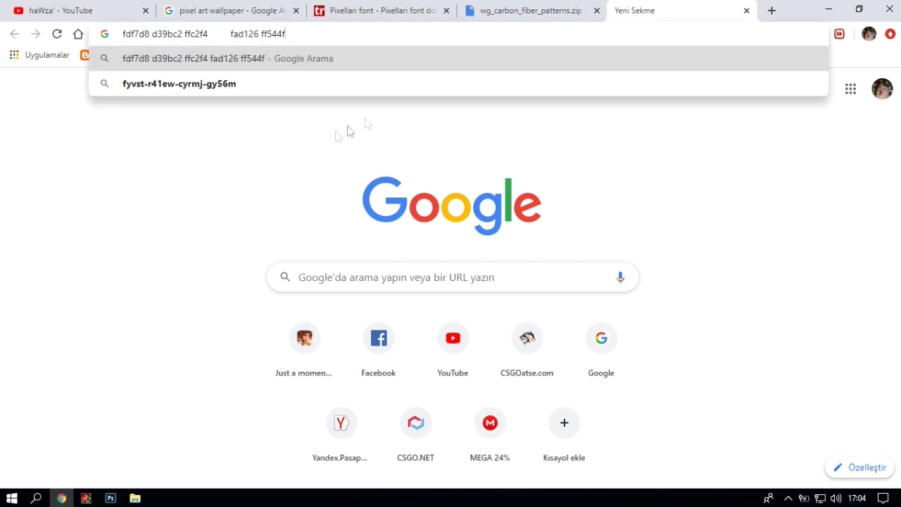
{"action": "key", "text": "alt+Tab"}
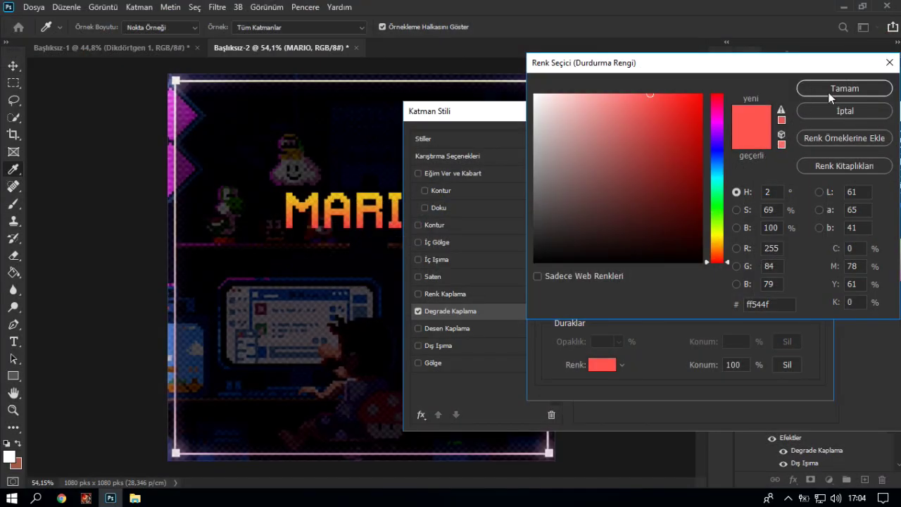
{"action": "left_click", "coordinate": [829, 94]}
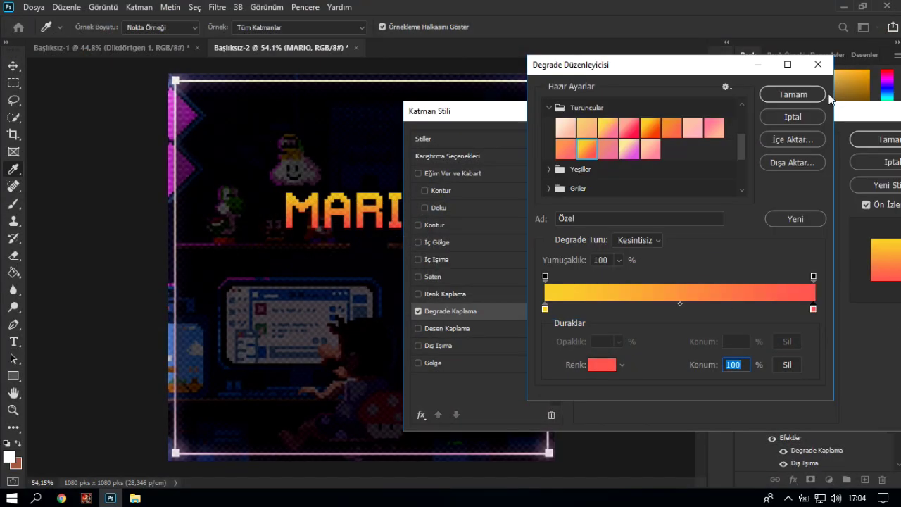
{"action": "left_click", "coordinate": [778, 93]}
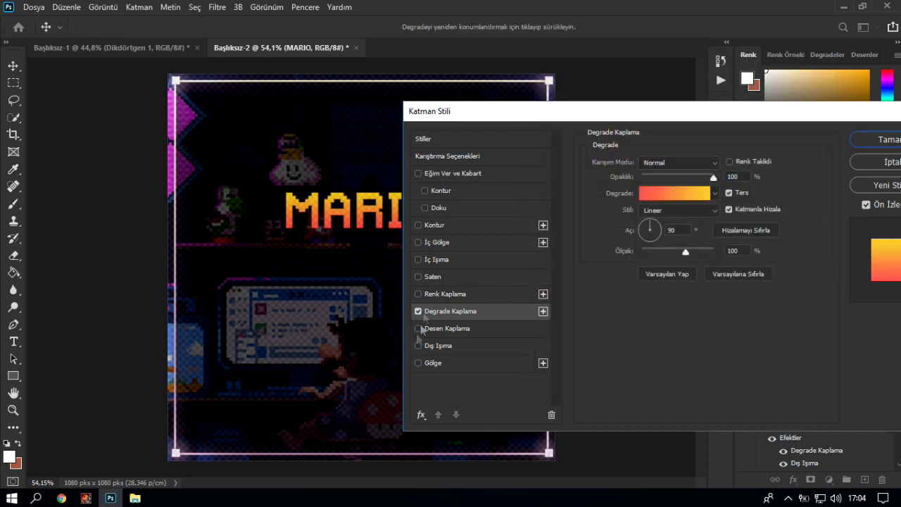
Step: Add an Inner Glow and an Outer Glow coloured pink ffc2f4 to MARIO
{"action": "left_click", "coordinate": [443, 259]}
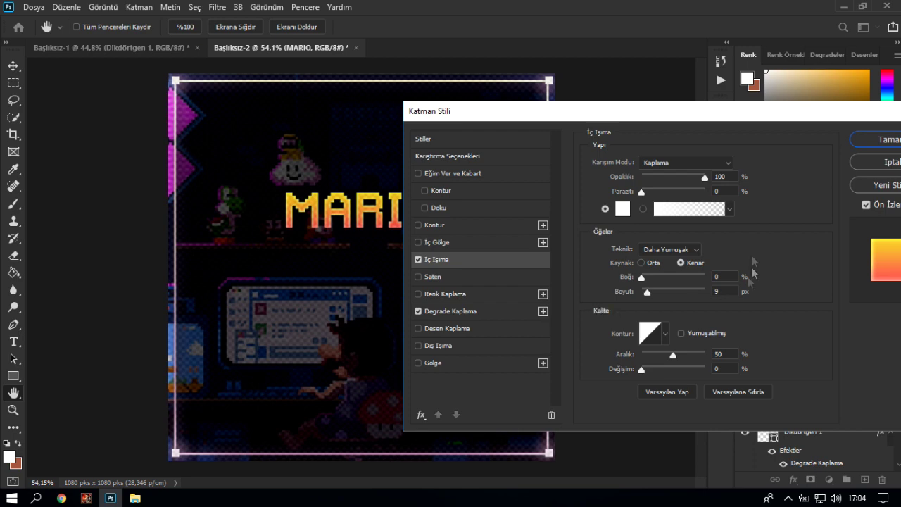
{"action": "left_click", "coordinate": [419, 347]}
{"action": "left_click", "coordinate": [444, 346]}
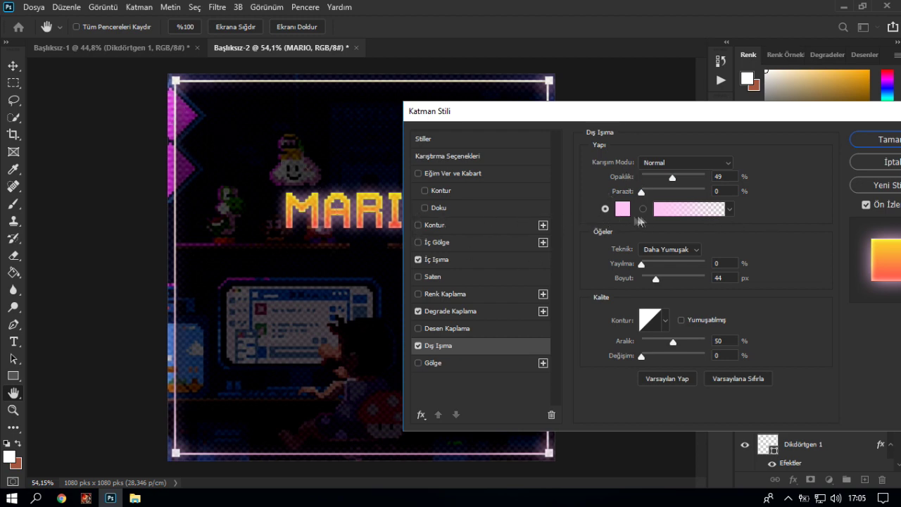
{"action": "left_click", "coordinate": [623, 210]}
{"action": "left_click", "coordinate": [61, 498]}
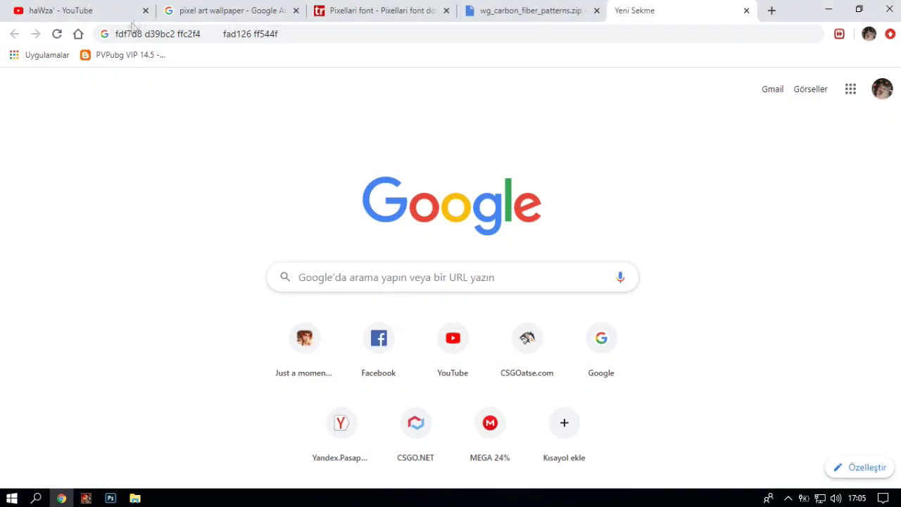
{"action": "key", "text": "alt+Tab"}
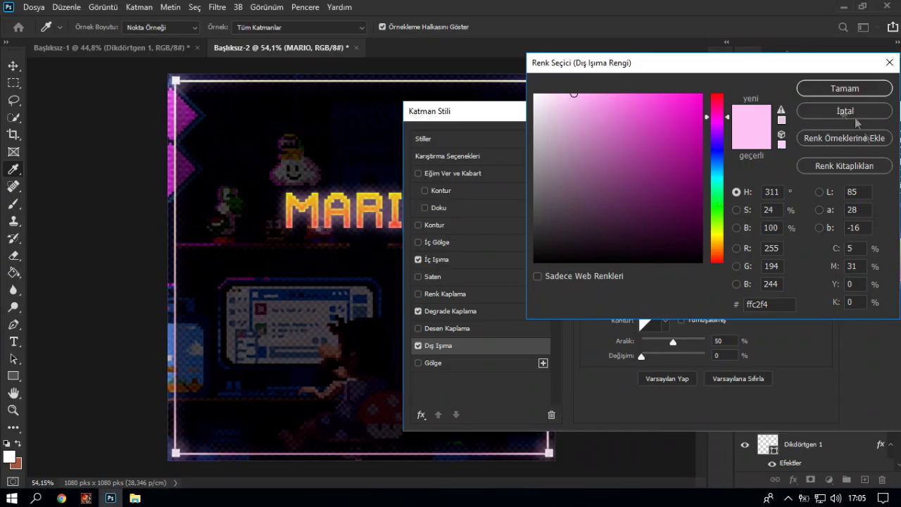
{"action": "left_click", "coordinate": [835, 87]}
Step: Set the Outer Glow to 30% opacity and 32 px, add a Drop Shadow, and apply the styles
{"action": "mouse_move", "coordinate": [631, 180]}
{"action": "left_mouse_down"}
{"action": "mouse_move", "coordinate": [602, 178]}
{"action": "mouse_move", "coordinate": [615, 169]}
{"action": "left_mouse_up"}
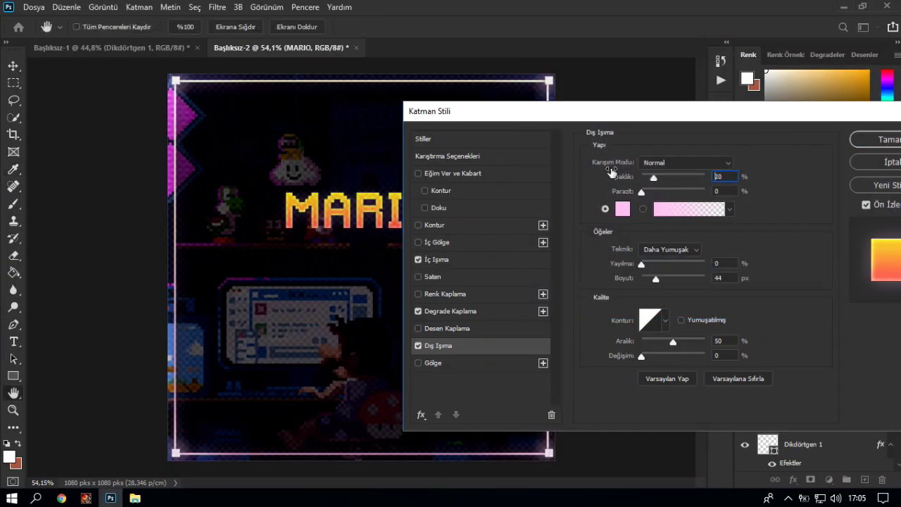
{"action": "left_click_drag", "start_coordinate": [634, 282], "coordinate": [623, 281]}
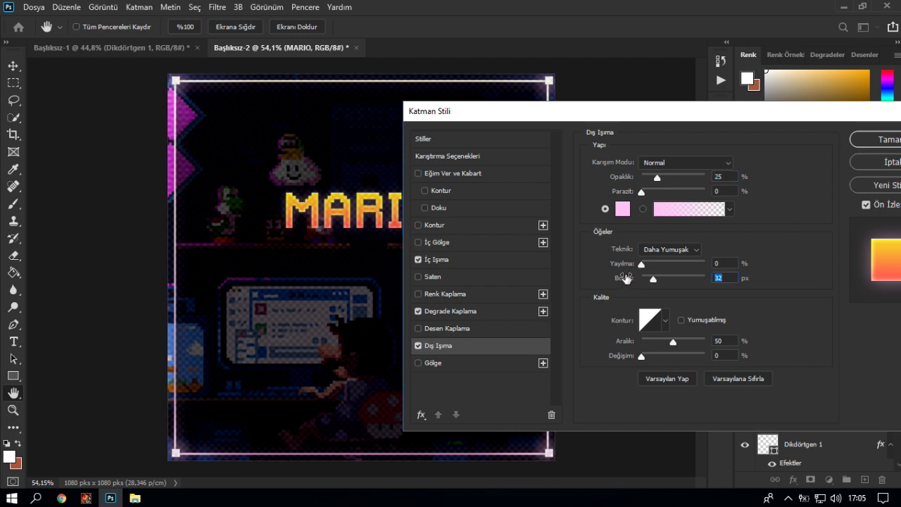
{"action": "left_click_drag", "start_coordinate": [620, 177], "coordinate": [624, 176]}
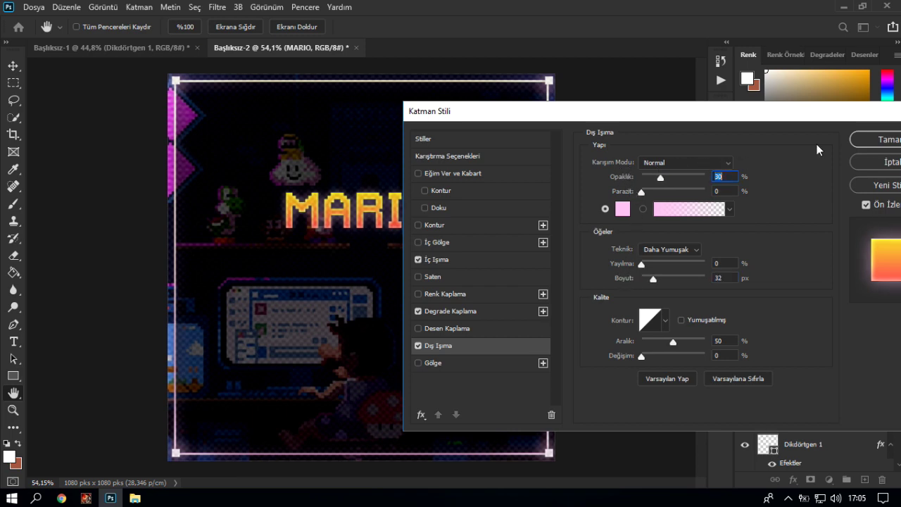
{"action": "left_click", "coordinate": [419, 363]}
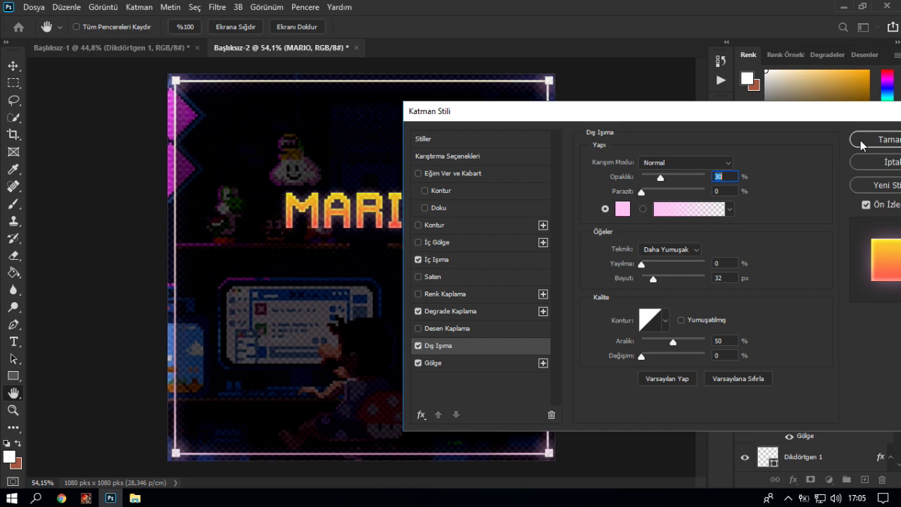
{"action": "left_click", "coordinate": [862, 141]}
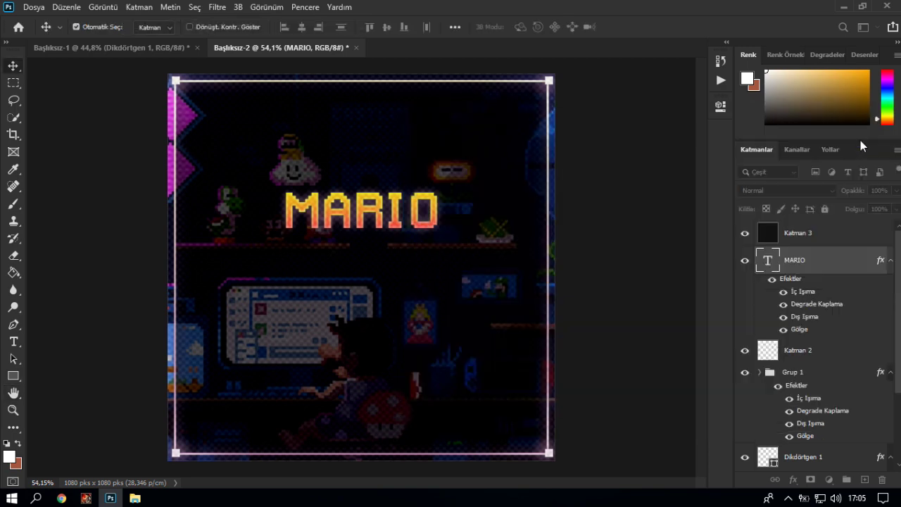
Step: Duplicate the MARIO text layer and move the copy below the original title
{"action": "key", "text": "v"}
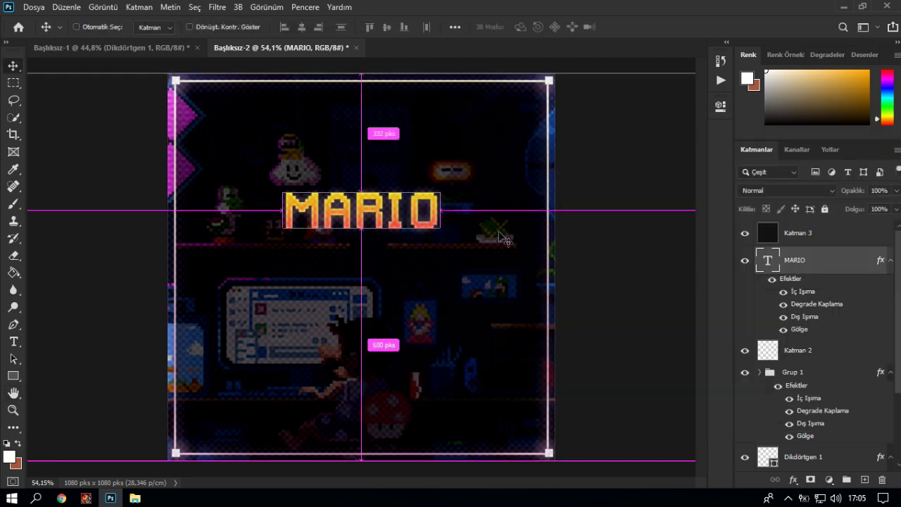
{"action": "key", "text": "ctrl+j"}
{"action": "key", "text": "ctrl+t"}
{"action": "left_click_drag", "start_coordinate": [382, 204], "coordinate": [378, 285]}
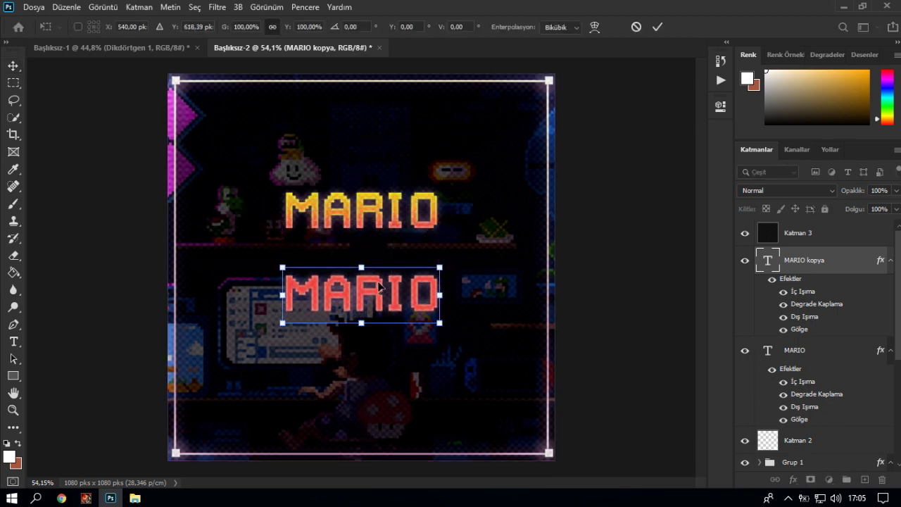
{"action": "key", "text": "Return"}
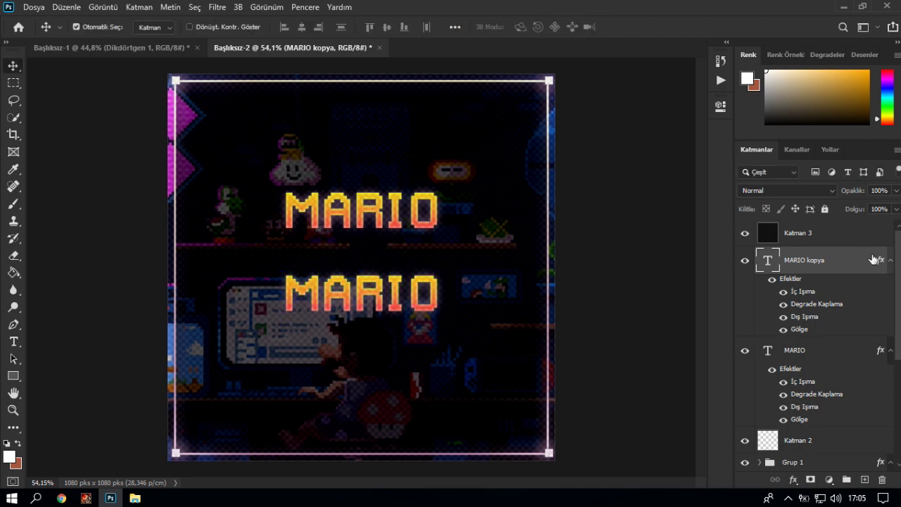
Step: Remove the gradient overlay from the MARIO copy so it turns white
{"action": "double_click", "coordinate": [876, 260]}
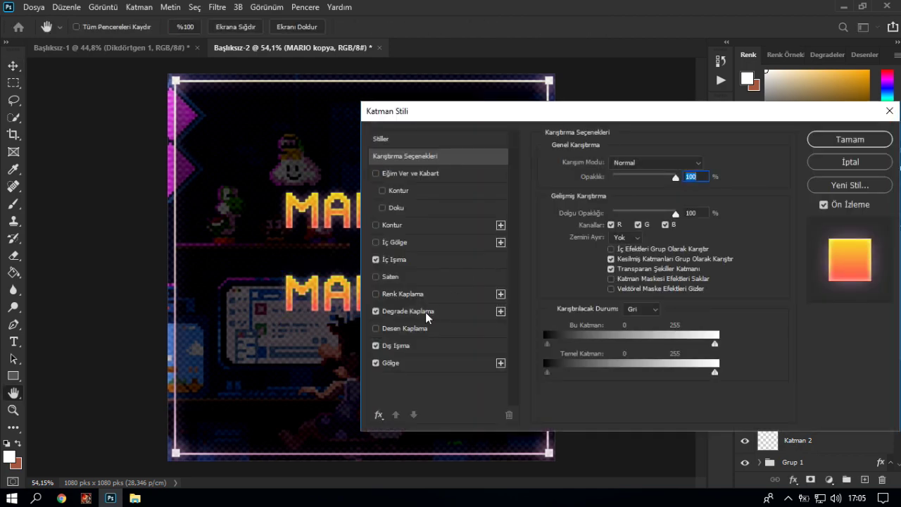
{"action": "left_click", "coordinate": [376, 311]}
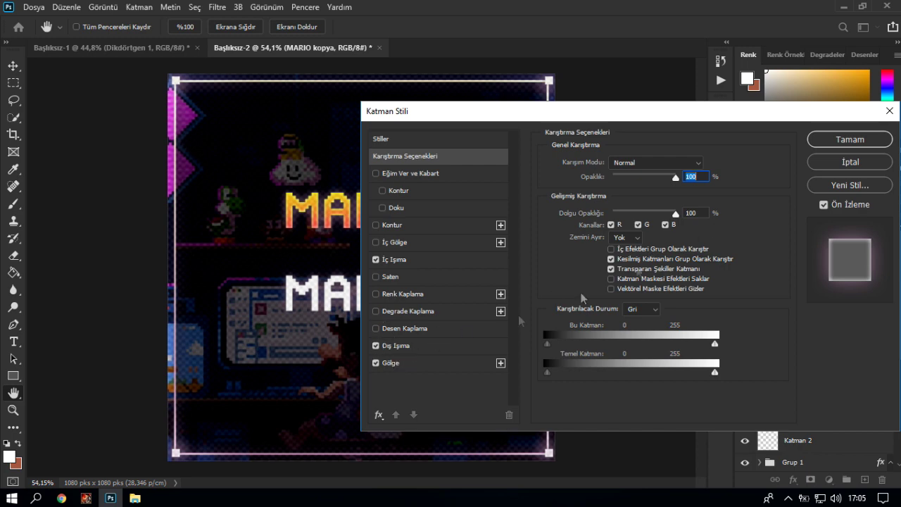
{"action": "left_click", "coordinate": [849, 138]}
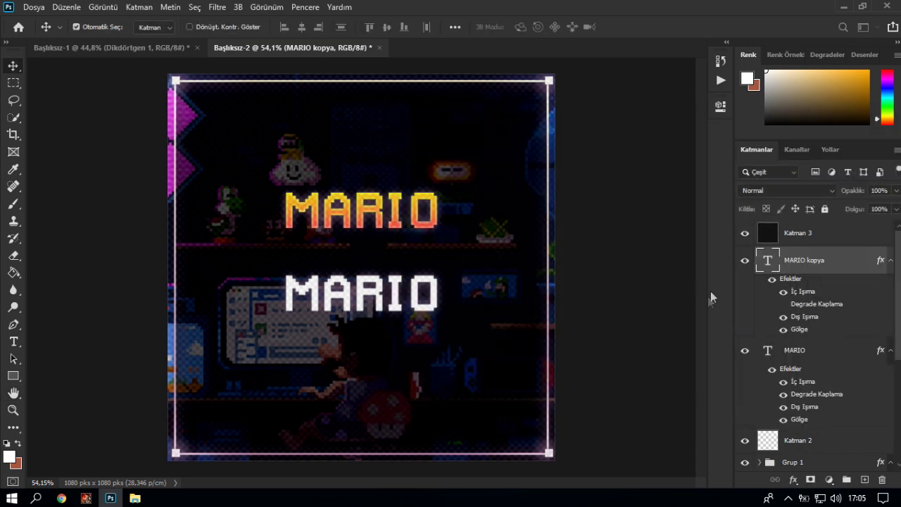
Step: Retype the copy as 'mario yeni oyun çıkartacak' and shrink it to 80,27 pt
{"action": "double_click", "coordinate": [768, 259]}
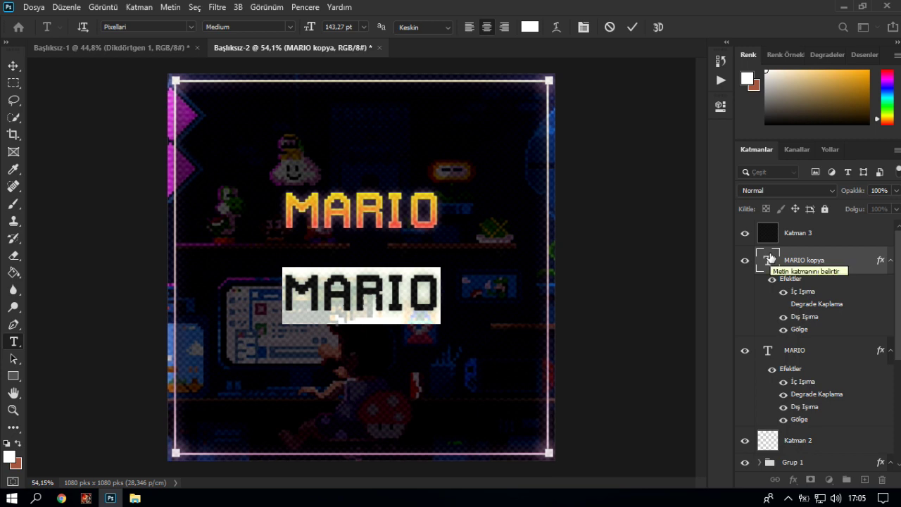
{"action": "key", "text": "Right"}
{"action": "key", "text": "BackSpace"}
{"action": "key", "text": "BackSpace"}
{"action": "key", "text": "BackSpace"}
{"action": "key", "text": "BackSpace"}
{"action": "key", "text": "BackSpace"}
{"action": "type", "text": "mario yeni"}
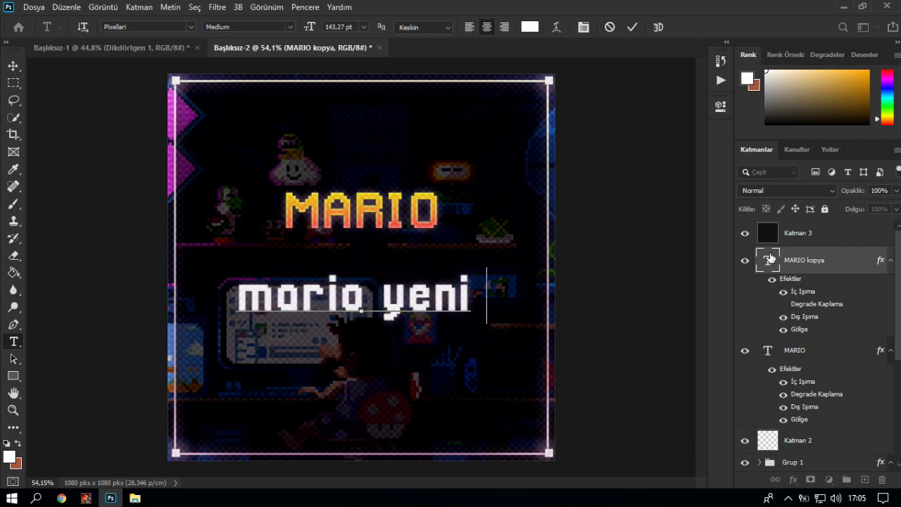
{"action": "type", "text": " oyun çıkartacak"}
{"action": "double_click", "coordinate": [769, 258]}
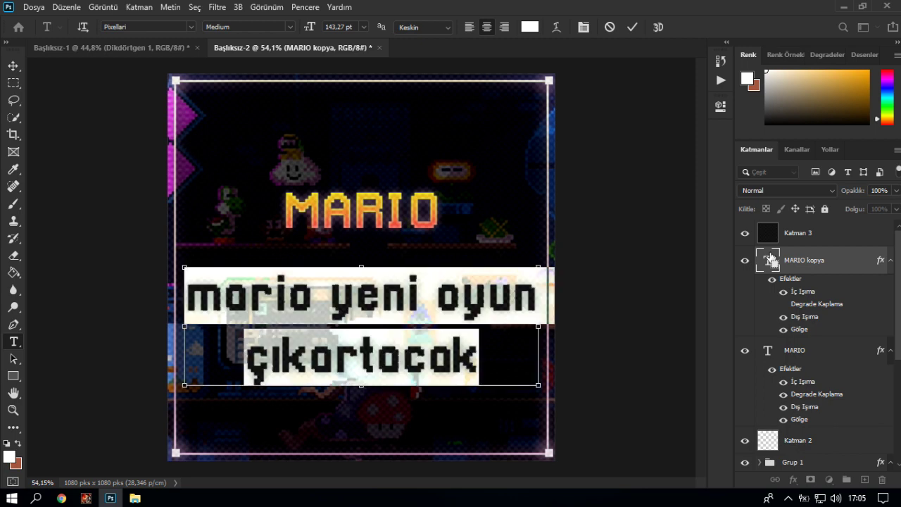
{"action": "left_click_drag", "start_coordinate": [307, 27], "coordinate": [264, 48]}
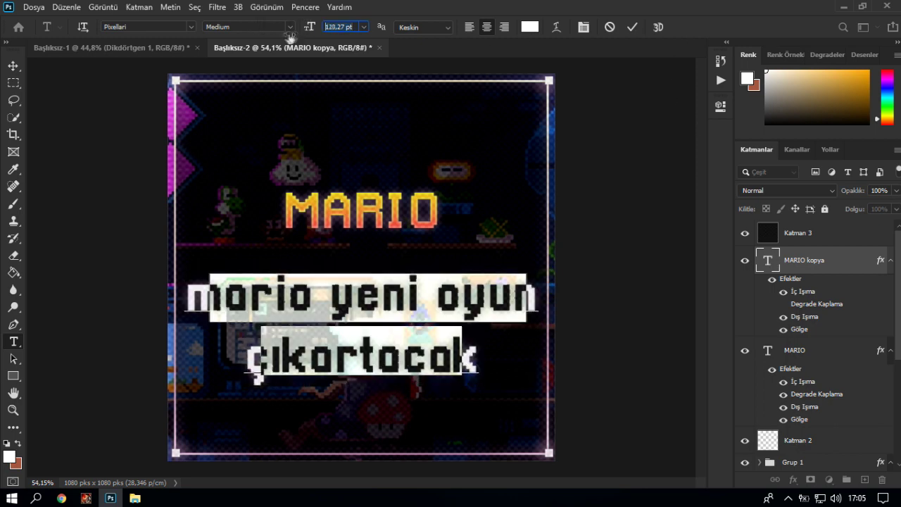
{"action": "left_click", "coordinate": [14, 66]}
Step: Set the subtitle's drop shadow to 13% spread and 35 px size
{"action": "double_click", "coordinate": [879, 261]}
{"action": "left_click", "coordinate": [412, 363]}
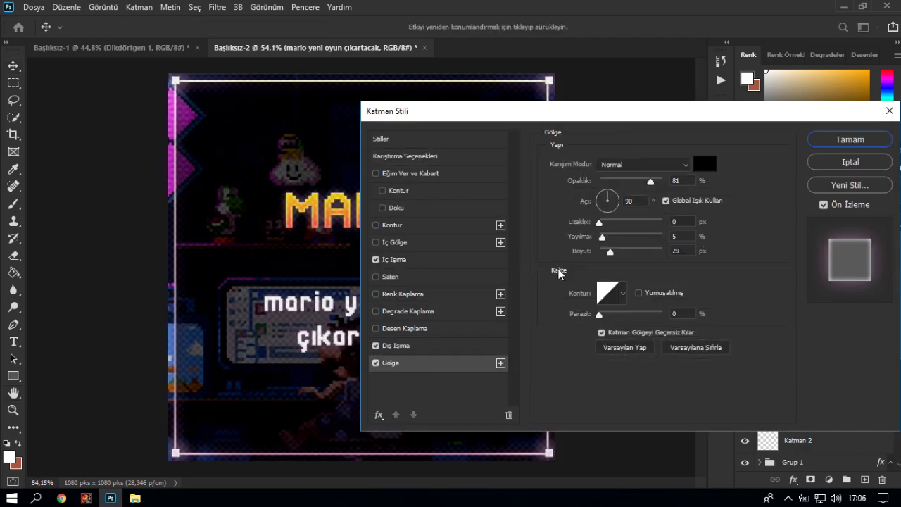
{"action": "left_click_drag", "start_coordinate": [583, 252], "coordinate": [576, 253]}
{"action": "mouse_move", "coordinate": [577, 254]}
{"action": "left_mouse_down"}
{"action": "mouse_move", "coordinate": [588, 240]}
{"action": "mouse_move", "coordinate": [593, 251]}
{"action": "left_mouse_up"}
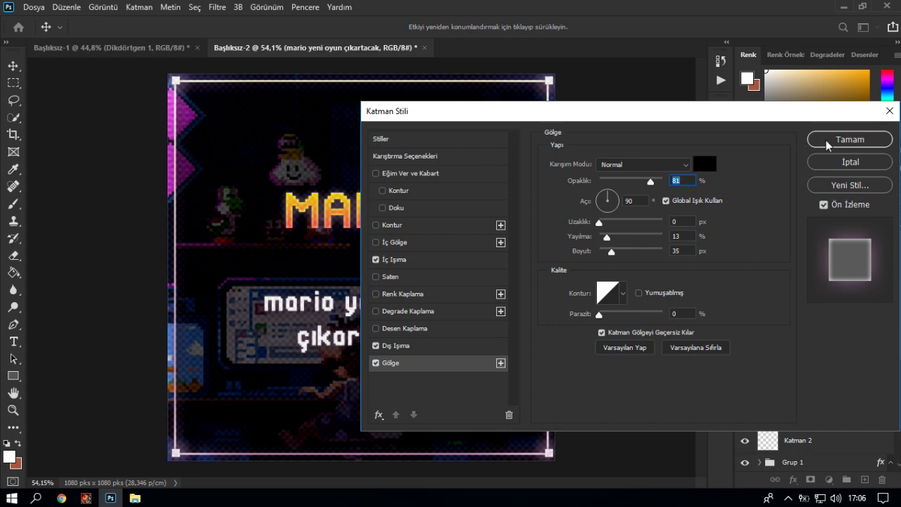
{"action": "left_click", "coordinate": [816, 139]}
Step: Compare the MARIO post with the OYUN ADI design and come back
{"action": "scroll", "coordinate": [398, 243], "scroll_direction": "down", "scroll_amount": 2}
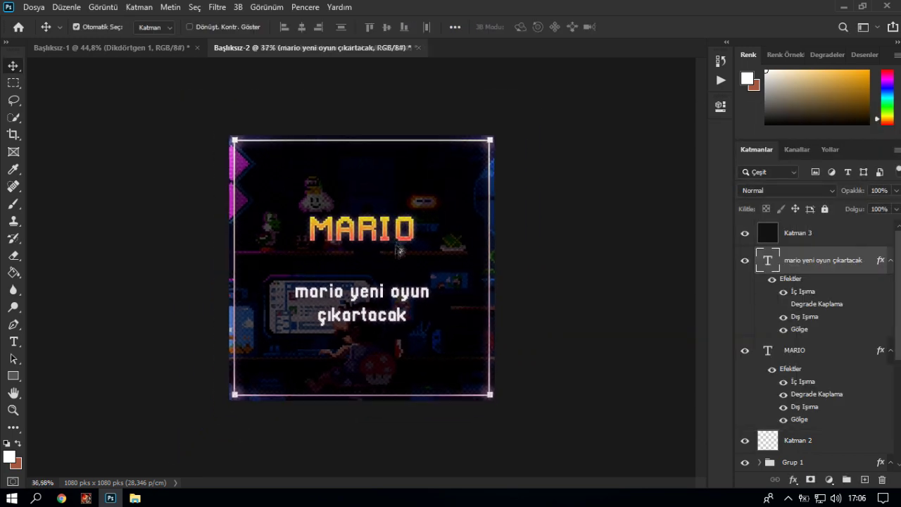
{"action": "left_click", "coordinate": [113, 48]}
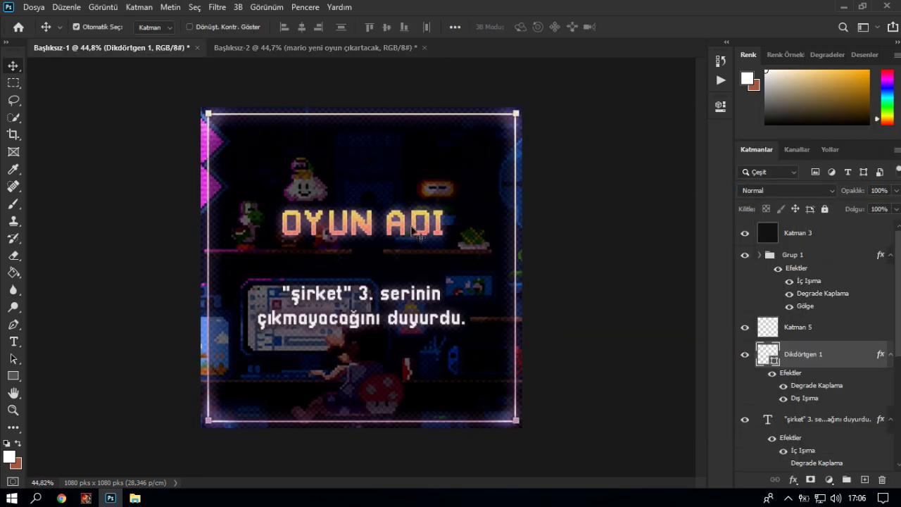
{"action": "left_click", "coordinate": [287, 47]}
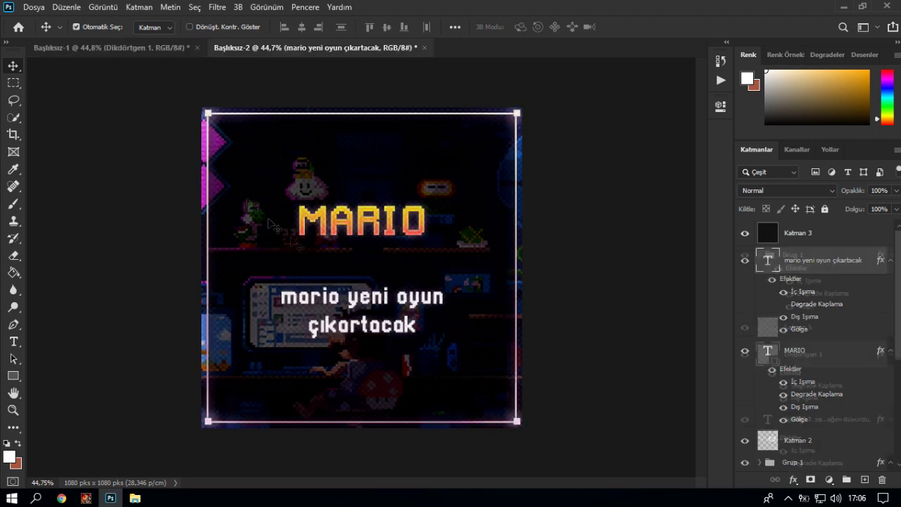
{"action": "scroll", "coordinate": [820, 309], "scroll_direction": "down", "scroll_amount": 2}
{"action": "scroll", "coordinate": [820, 310], "scroll_direction": "down", "scroll_amount": 1}
Step: Try moving Katman 2 to the top of the layer stack, then undo it
{"action": "left_click", "coordinate": [820, 304]}
{"action": "scroll", "coordinate": [824, 338], "scroll_direction": "up", "scroll_amount": 3}
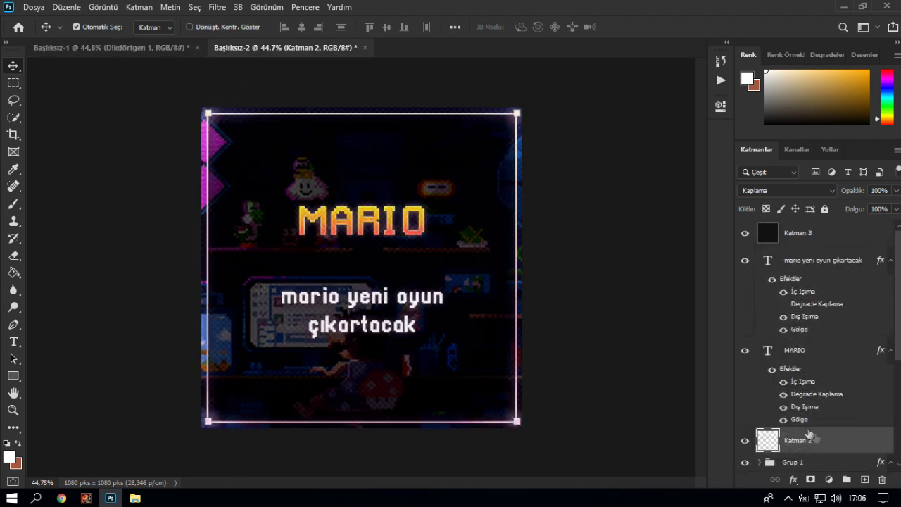
{"action": "left_click_drag", "start_coordinate": [829, 444], "coordinate": [844, 227]}
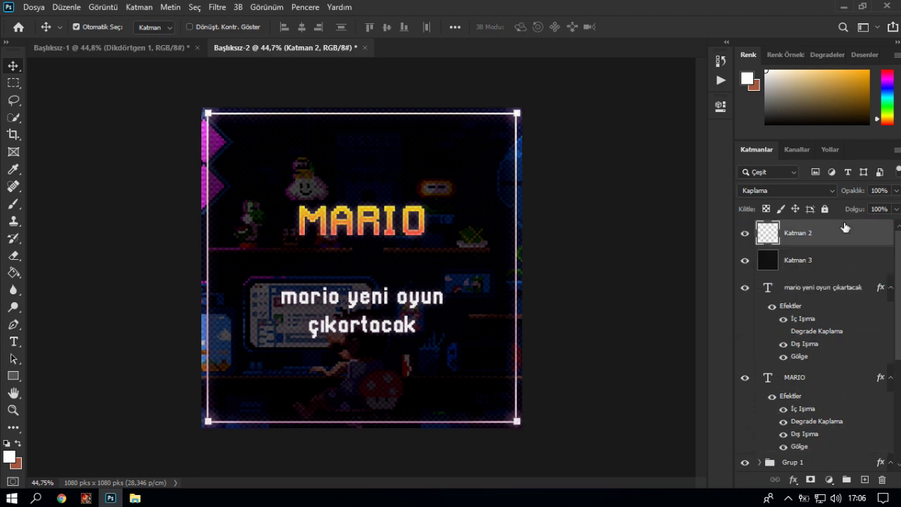
{"action": "key", "text": "ctrl+z"}
{"action": "left_click_drag", "start_coordinate": [809, 439], "coordinate": [806, 436]}
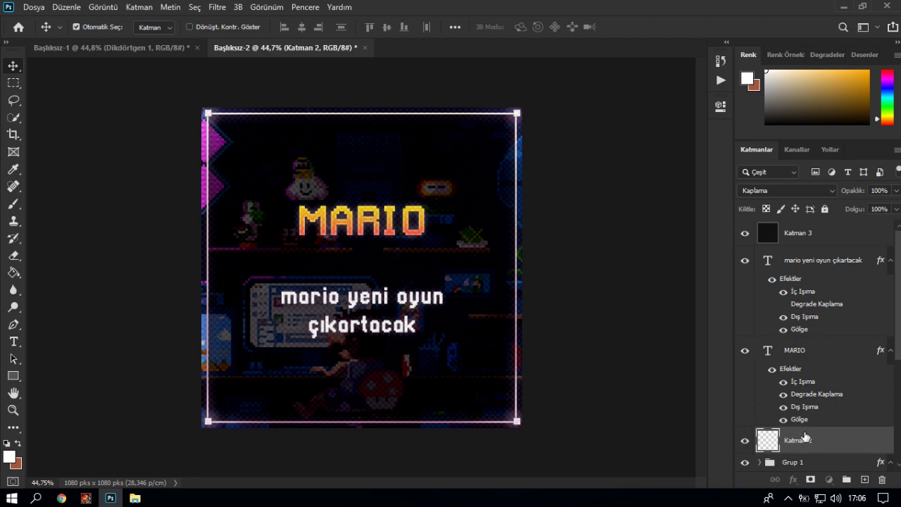
Step: Check the OYUN ADI design again, return to the MARIO post, and pick the Brush tool
{"action": "left_click", "coordinate": [166, 47]}
{"action": "scroll", "coordinate": [199, 407], "scroll_direction": "up", "scroll_amount": 3}
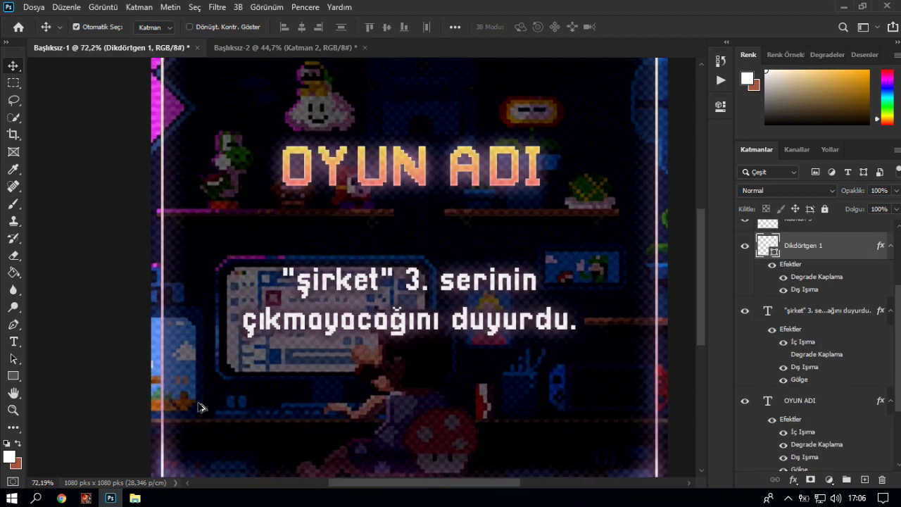
{"action": "scroll", "coordinate": [199, 407], "scroll_direction": "down", "scroll_amount": 3}
{"action": "left_click", "coordinate": [277, 47]}
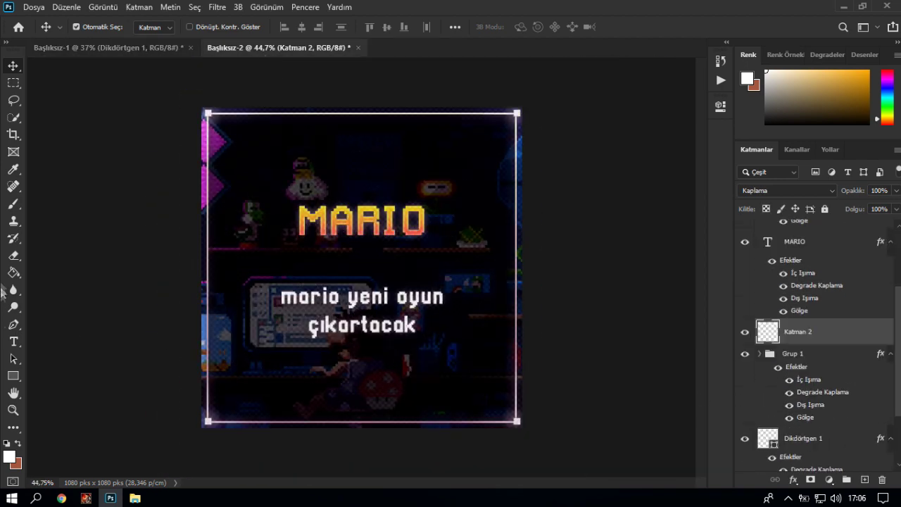
{"action": "left_click", "coordinate": [13, 204]}
{"action": "right_click", "coordinate": [211, 373], "text": "alt"}
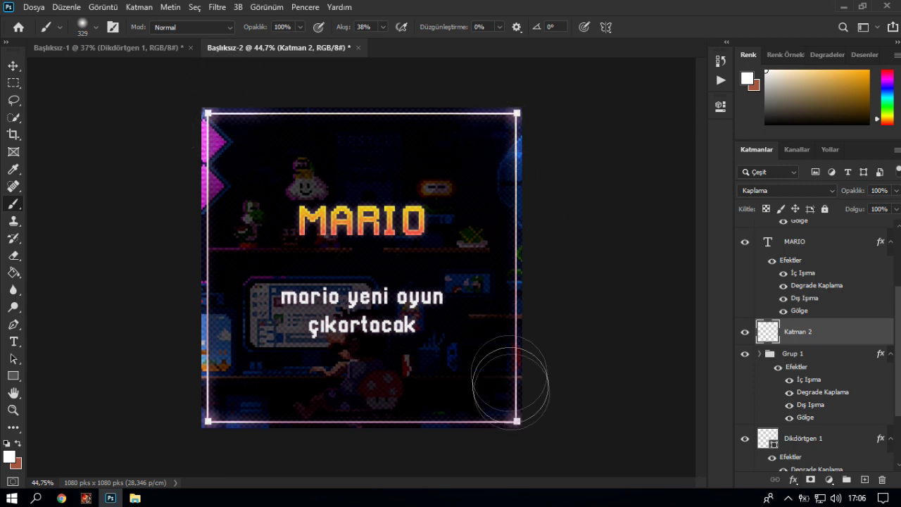
{"action": "scroll", "coordinate": [422, 405], "scroll_direction": "down", "scroll_amount": 2}
{"action": "scroll", "coordinate": [331, 412], "scroll_direction": "up", "scroll_amount": 2}
{"action": "scroll", "coordinate": [296, 415], "scroll_direction": "down", "scroll_amount": 2}
{"action": "scroll", "coordinate": [141, 423], "scroll_direction": "up", "scroll_amount": 3}
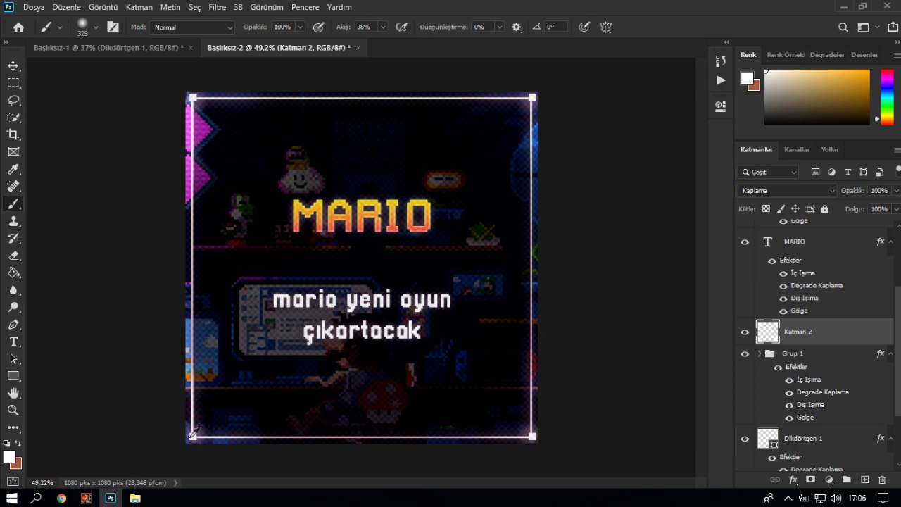
{"action": "left_click", "coordinate": [192, 426], "text": "alt"}
{"action": "scroll", "coordinate": [281, 392], "scroll_direction": "down", "scroll_amount": 2}
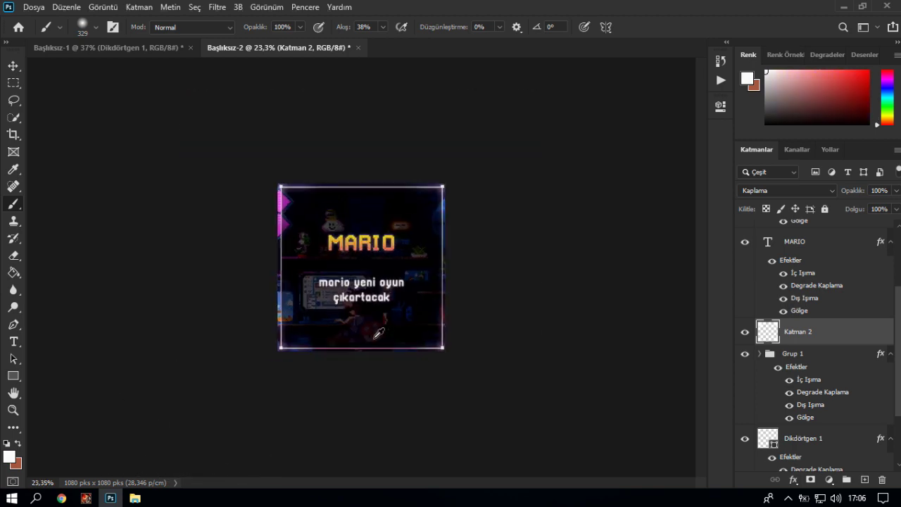
{"action": "scroll", "coordinate": [357, 332], "scroll_direction": "up", "scroll_amount": 1}
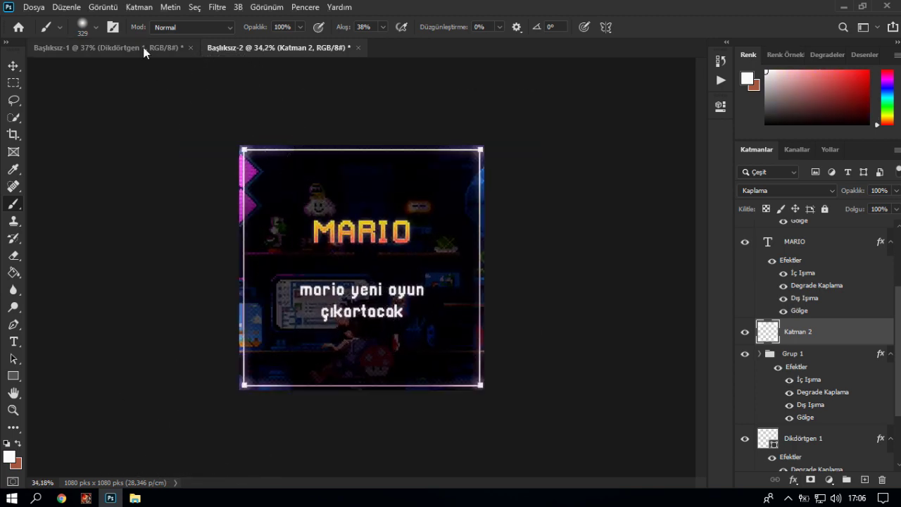
{"action": "left_click", "coordinate": [143, 48]}
{"action": "left_click", "coordinate": [279, 43]}
{"action": "left_click", "coordinate": [103, 53]}
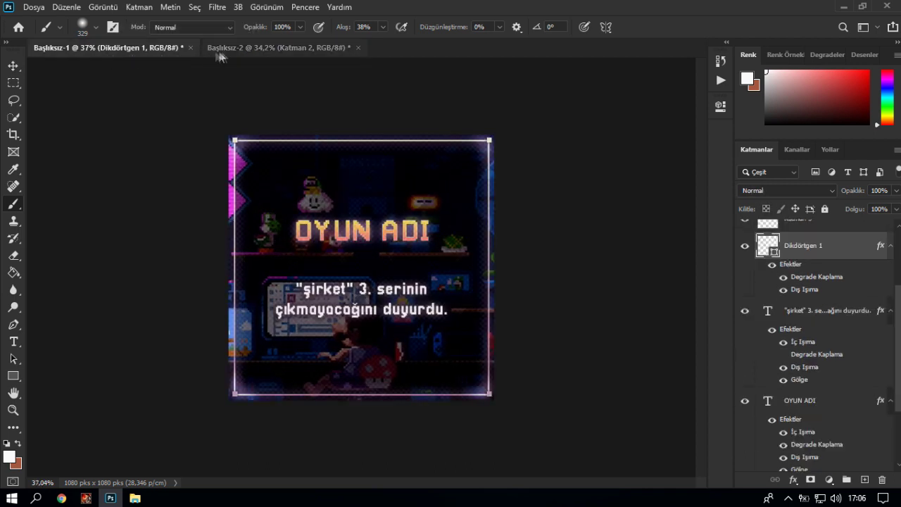
{"action": "left_click", "coordinate": [269, 48]}
{"action": "scroll", "coordinate": [816, 317], "scroll_direction": "up", "scroll_amount": 3}
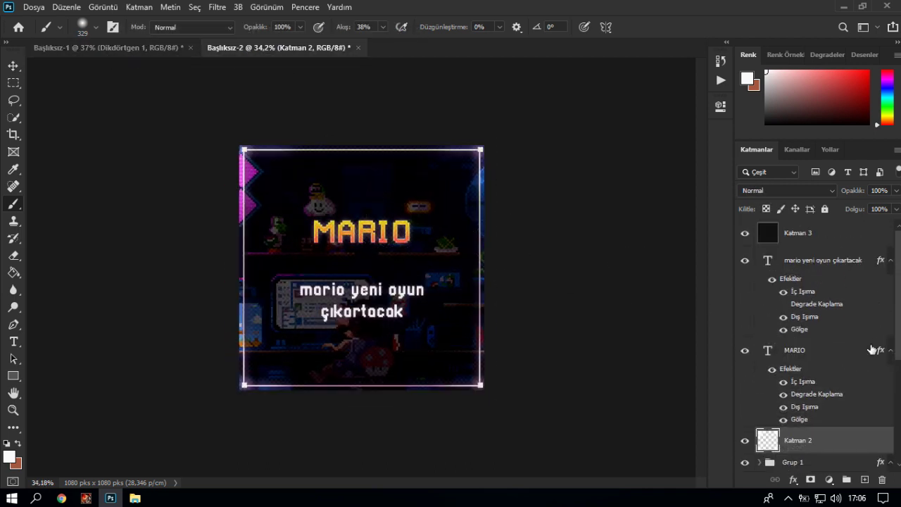
{"action": "double_click", "coordinate": [867, 348]}
Step: Lower MARIO's Gradient Overlay opacity to 76% and apply it
{"action": "left_click", "coordinate": [451, 311]}
{"action": "left_click_drag", "start_coordinate": [585, 177], "coordinate": [569, 175]}
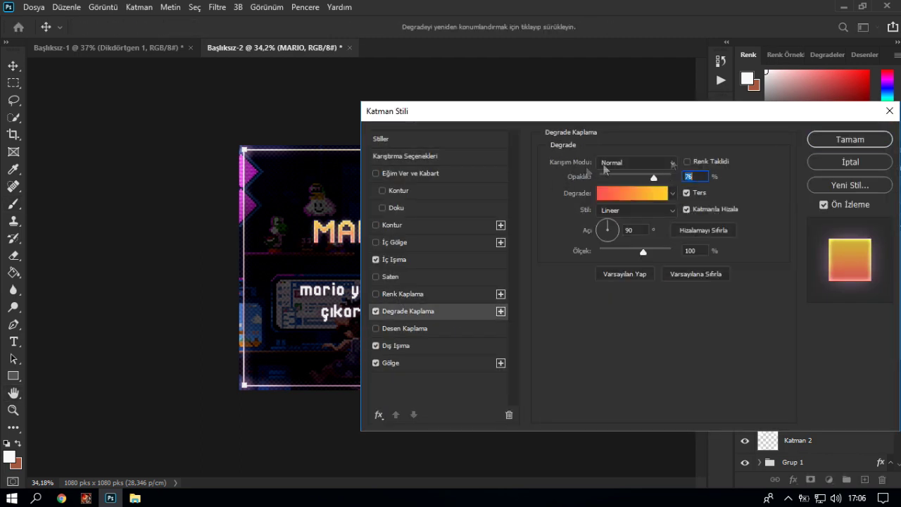
{"action": "left_click", "coordinate": [818, 144]}
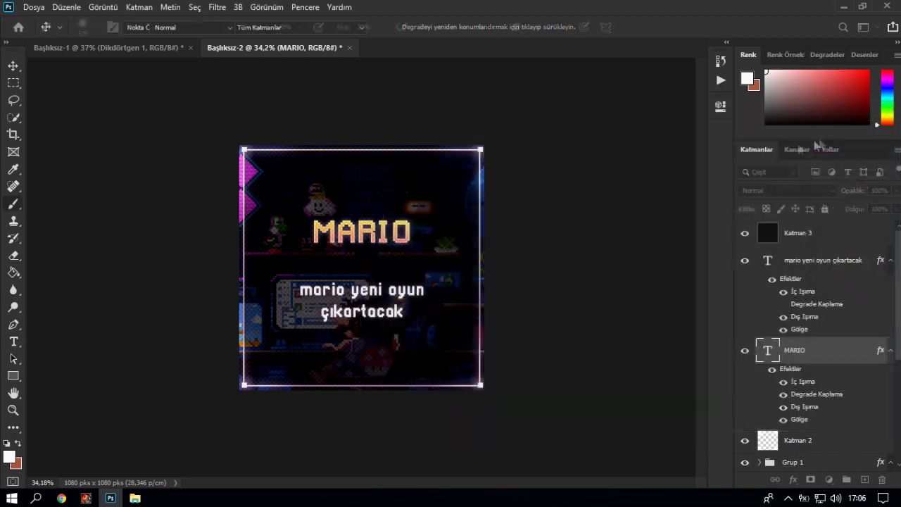
Step: Switch back to the Brush and compare the MARIO post with the OYUN ADI design
{"action": "key", "text": "b"}
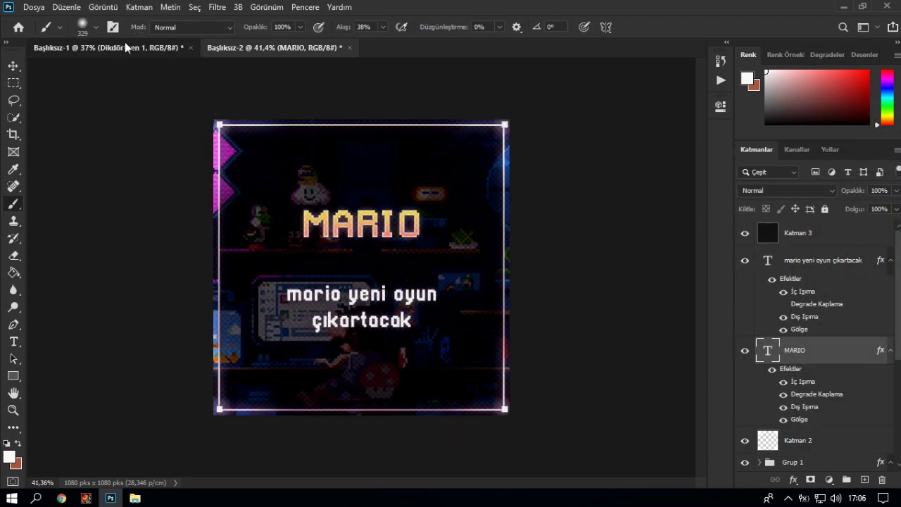
{"action": "left_click", "coordinate": [106, 47]}
{"action": "left_click", "coordinate": [272, 47]}
{"action": "left_click", "coordinate": [146, 47]}
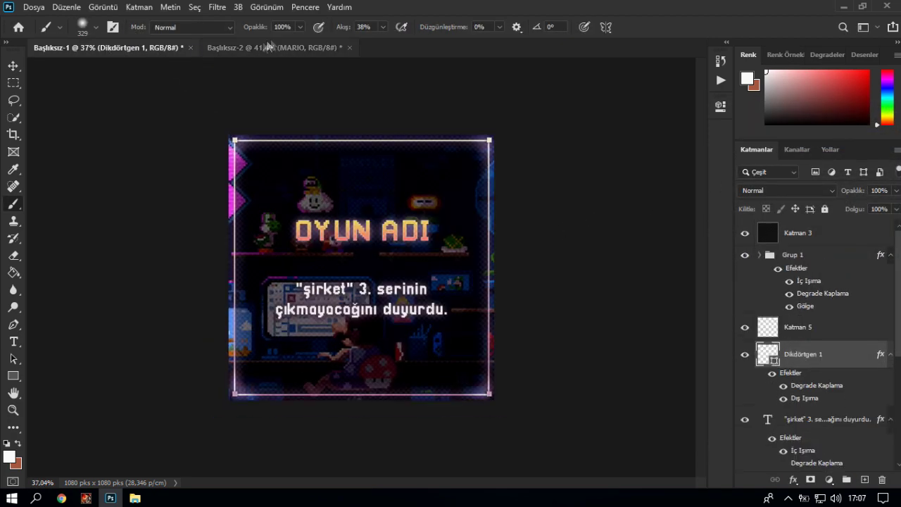
{"action": "left_click", "coordinate": [281, 44]}
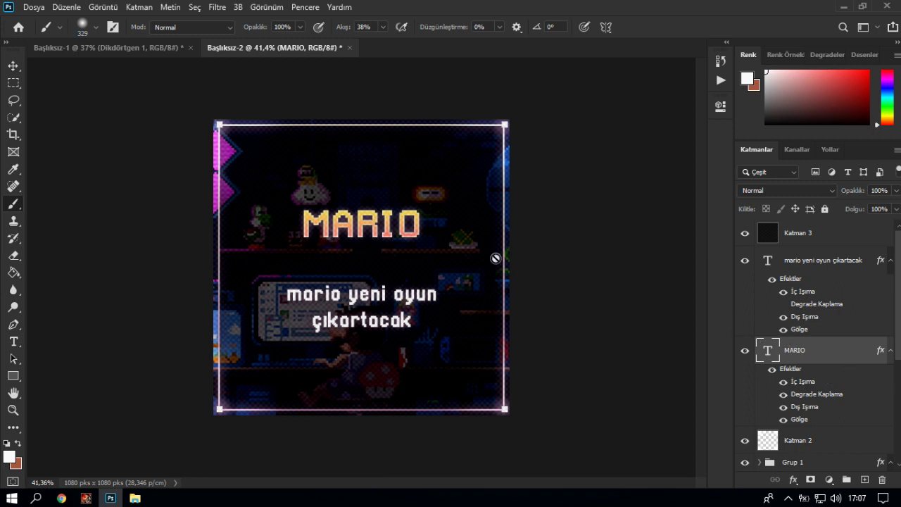